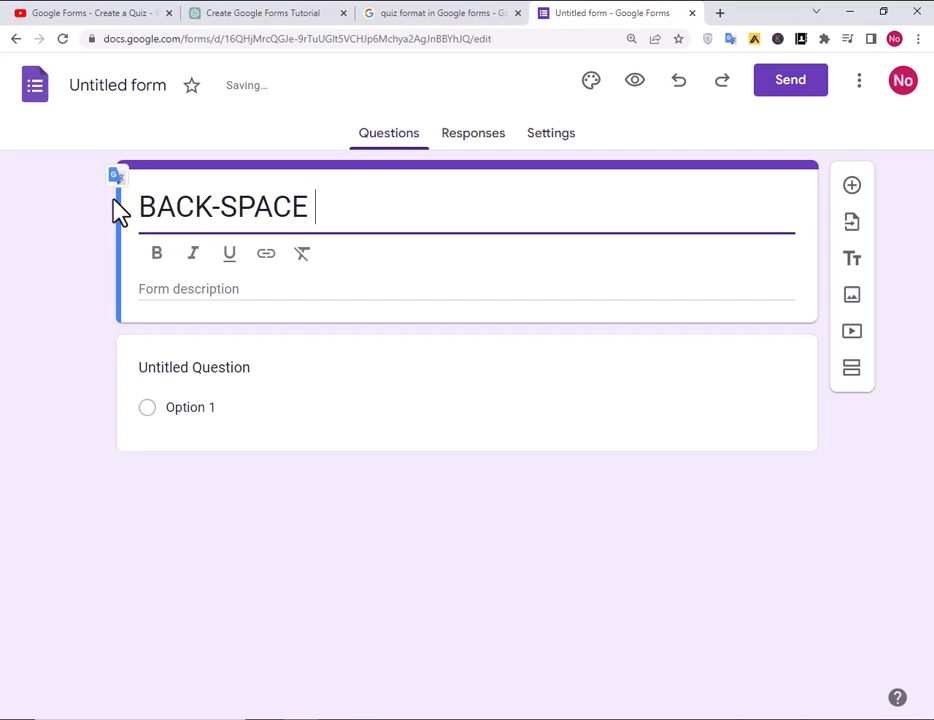
# Complete the form title as "BACK-SPACE Quiz" and make it bold.
pyautogui.write('P')
pyautogui.write('uiz')
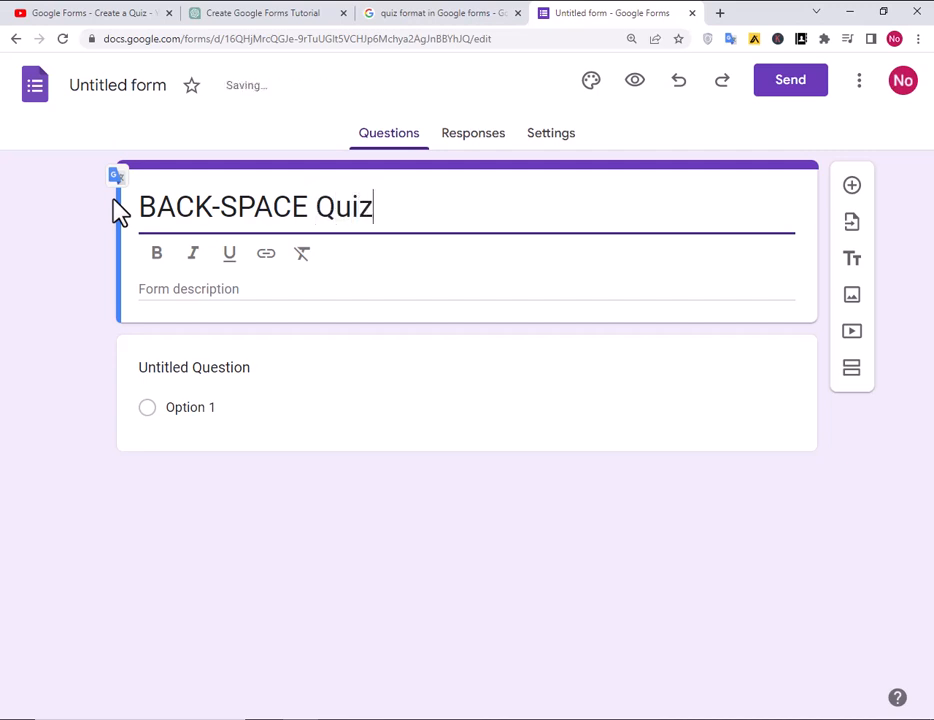
pyautogui.moveTo(138, 212); pyautogui.dragTo(415, 222)
pyautogui.click(163, 258)
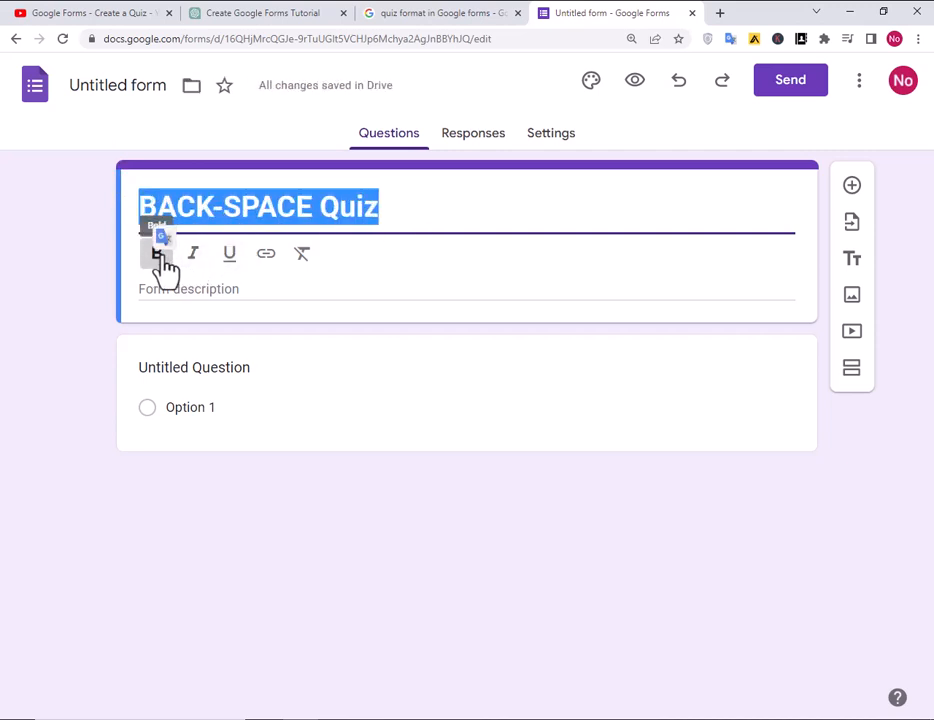
# Enter "Write the following question answer" as the form description.
pyautogui.click(210, 283)
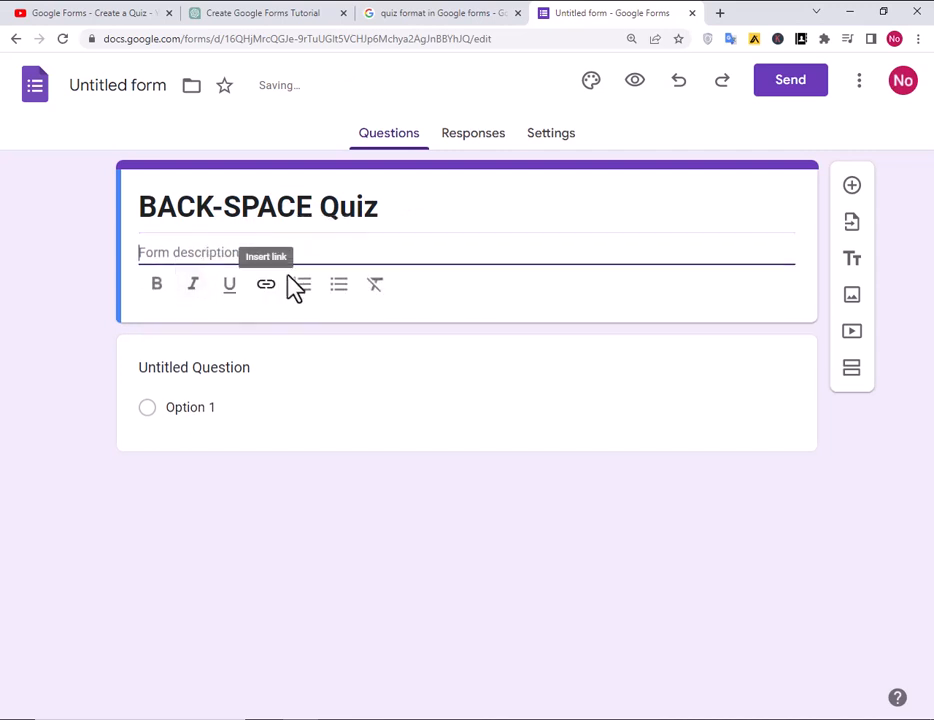
pyautogui.write('W')
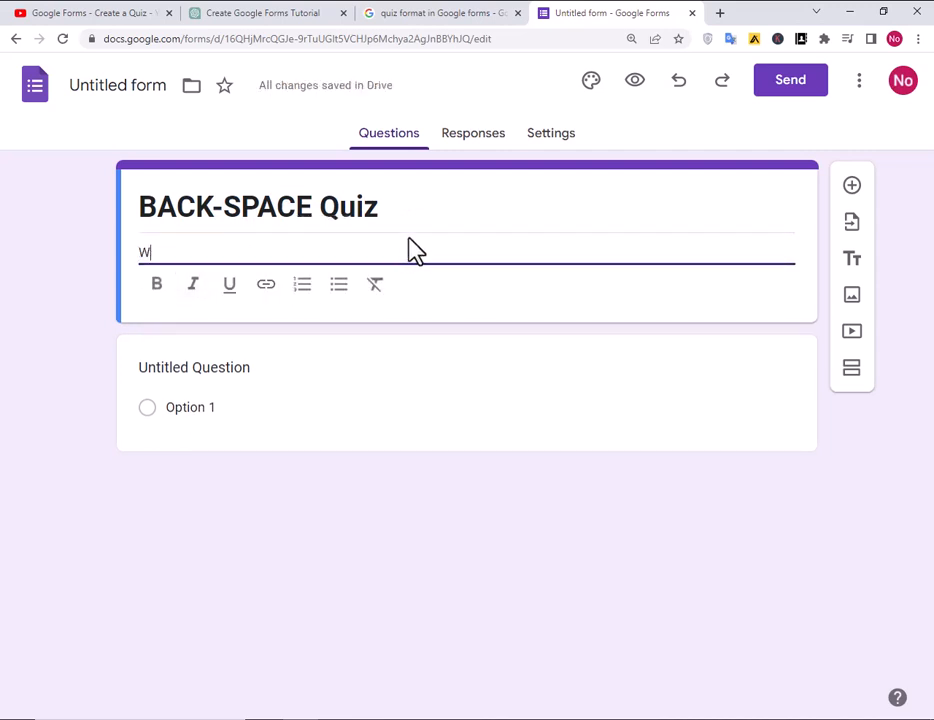
pyautogui.write('rite the follo')
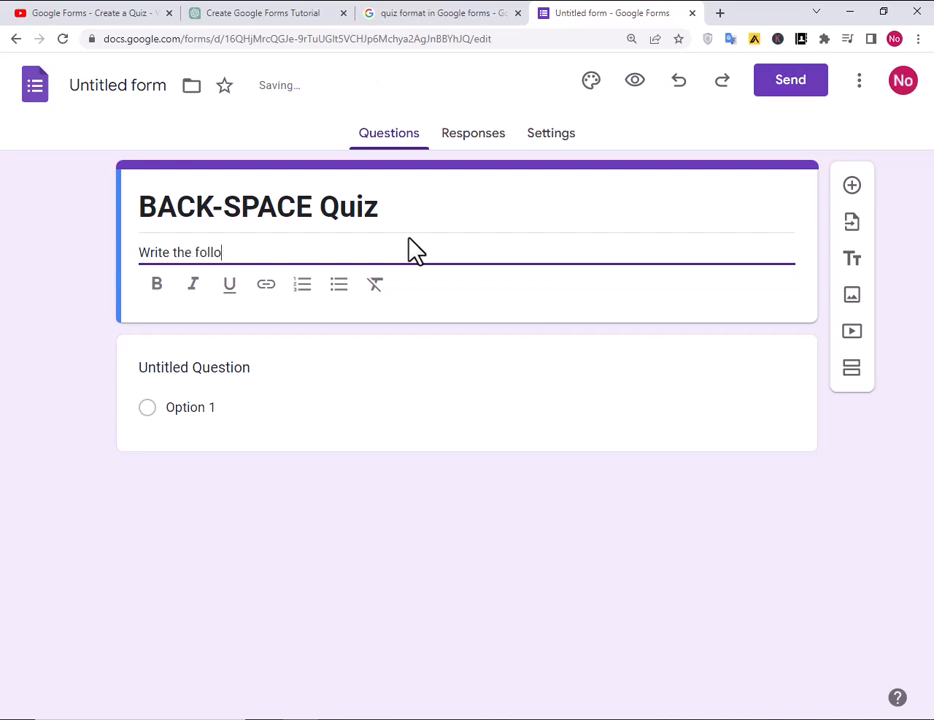
pyautogui.write('question')
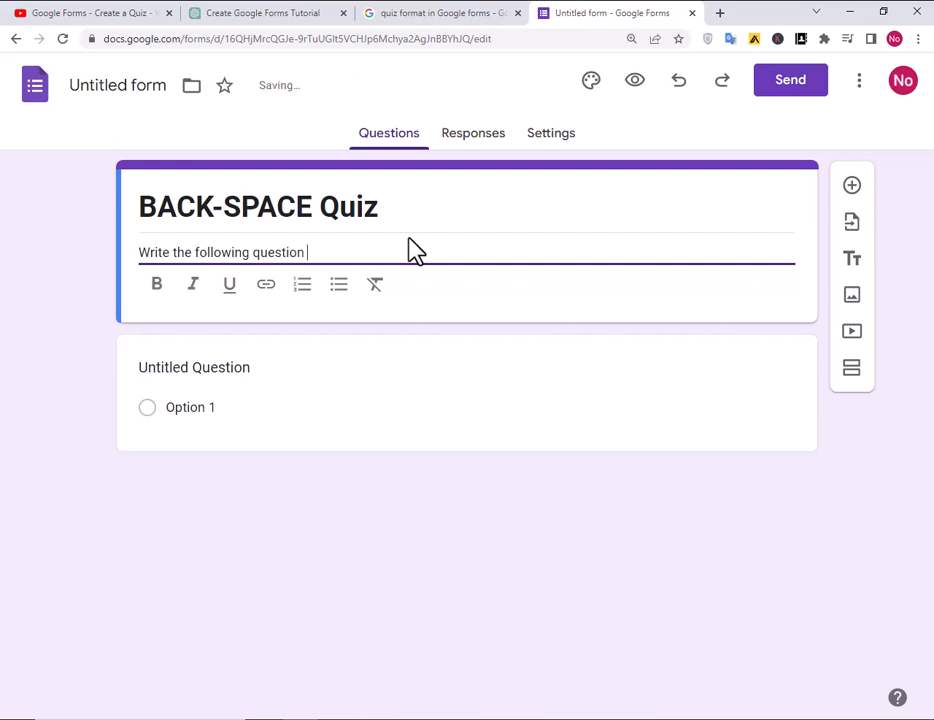
pyautogui.write(' answer')
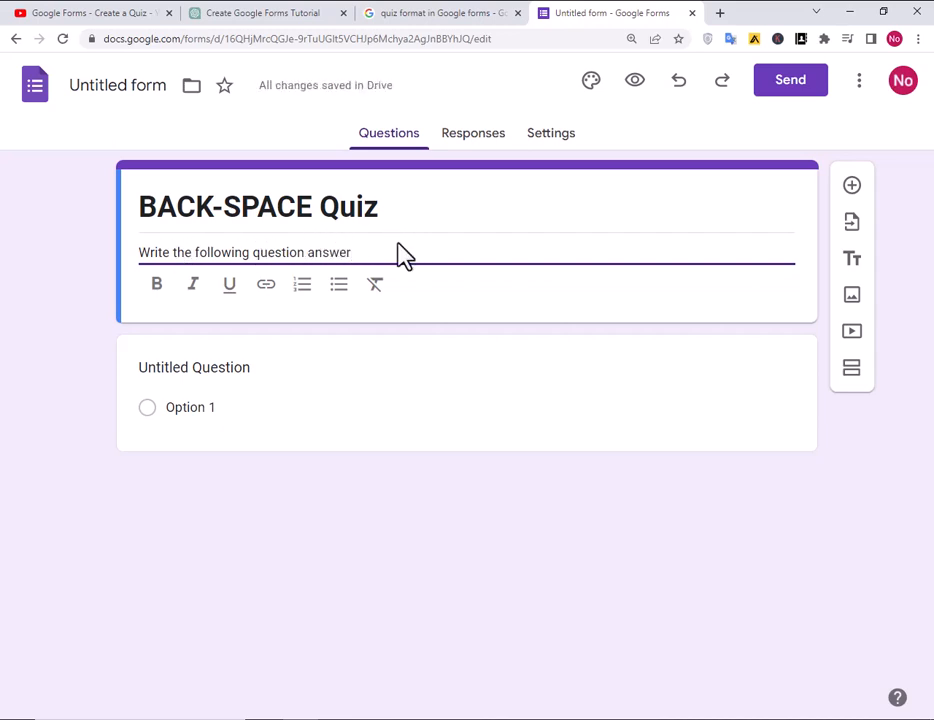
# Open the form's theme settings and set the header font to Georgia.
pyautogui.click(594, 84)
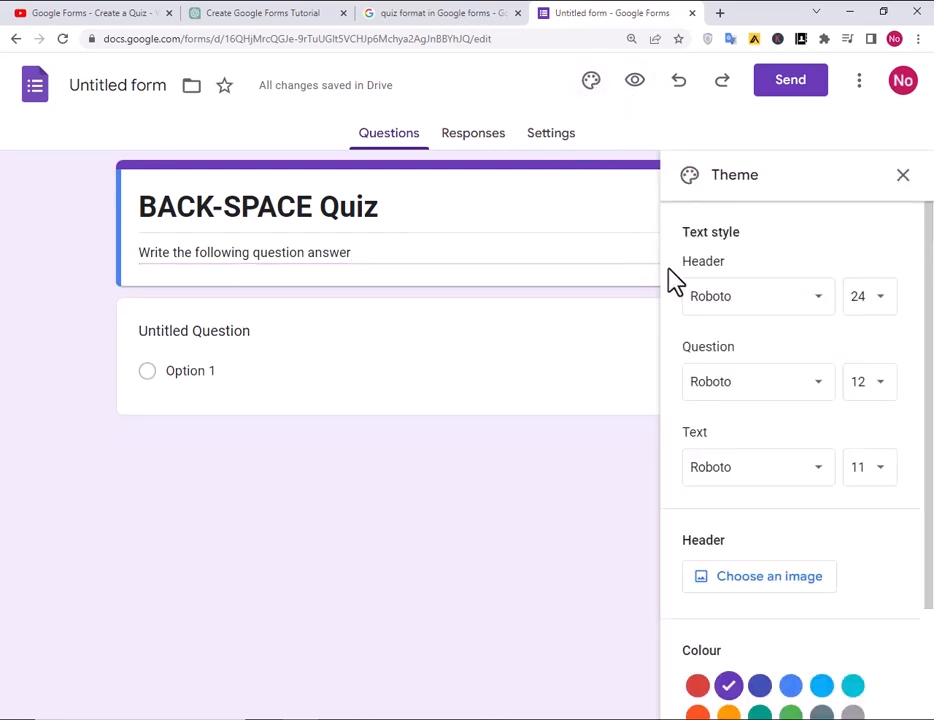
pyautogui.click(805, 295)
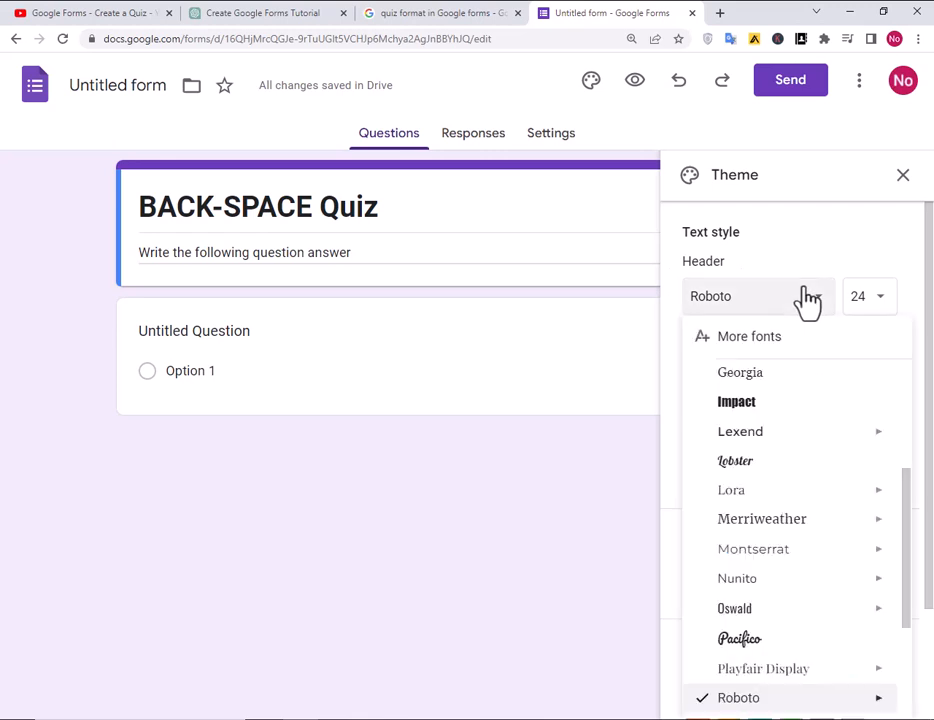
pyautogui.click(770, 380)
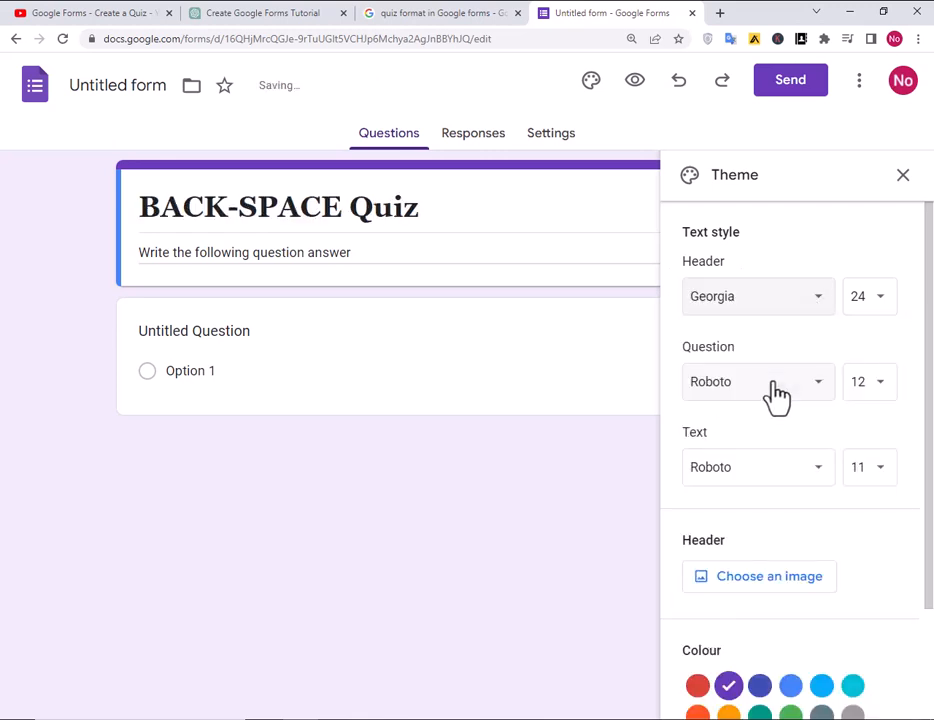
# Try Caveat as the header font and Pacifico as the question font.
pyautogui.click(808, 300)
pyautogui.scroll(-1, 763, 411)
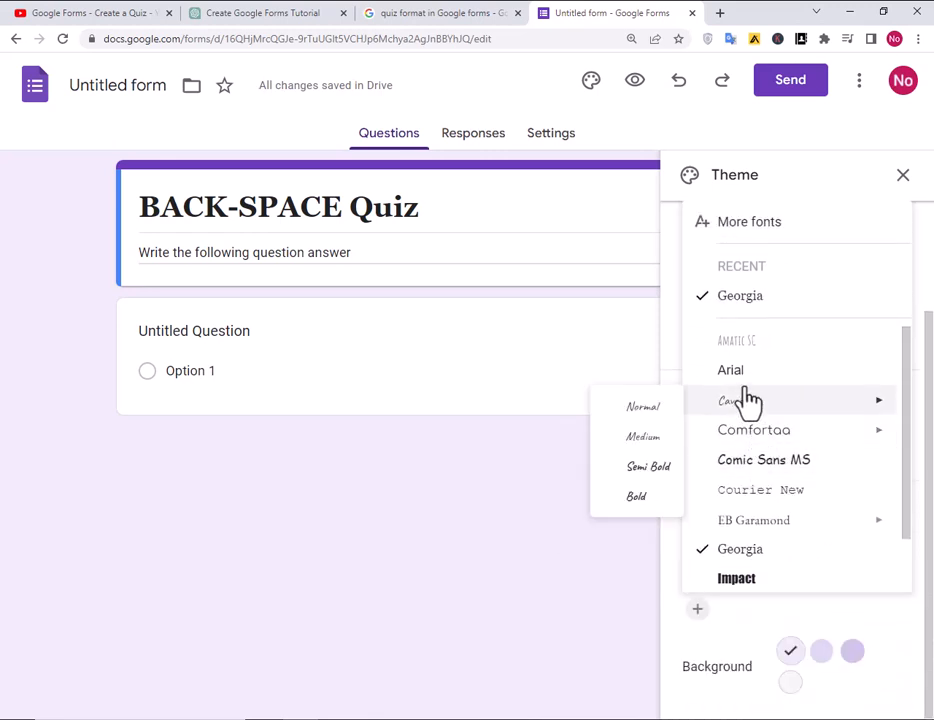
pyautogui.click(746, 400)
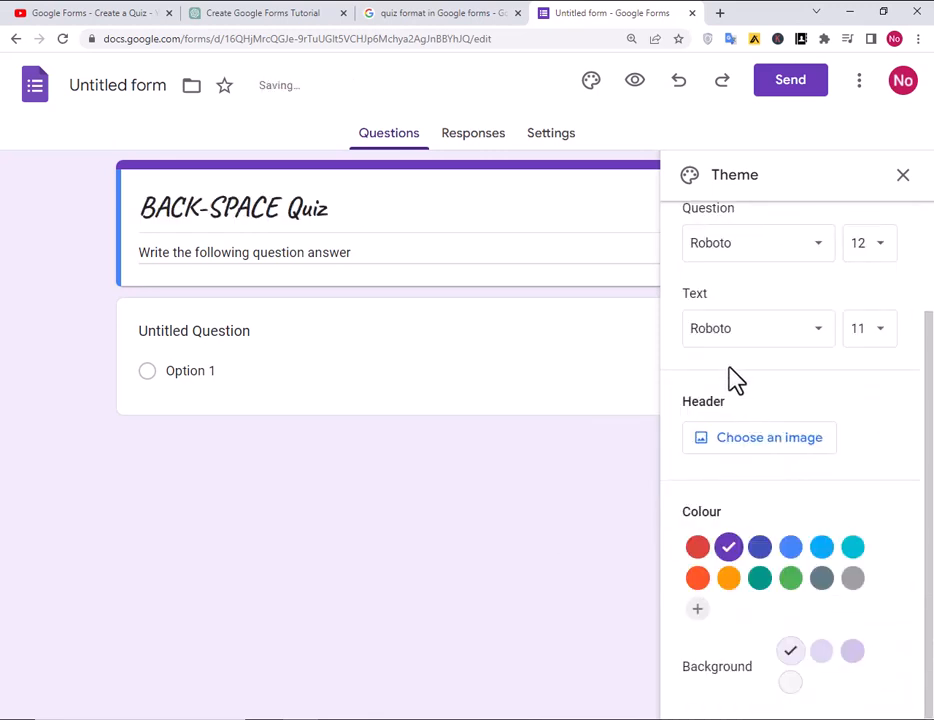
pyautogui.click(757, 248)
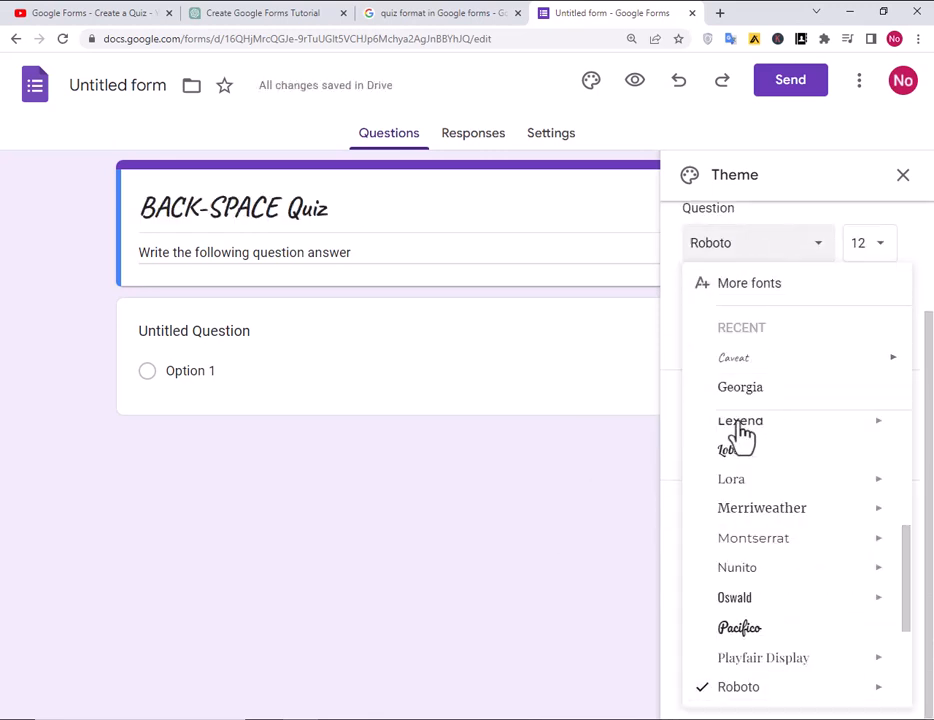
pyautogui.click(760, 645)
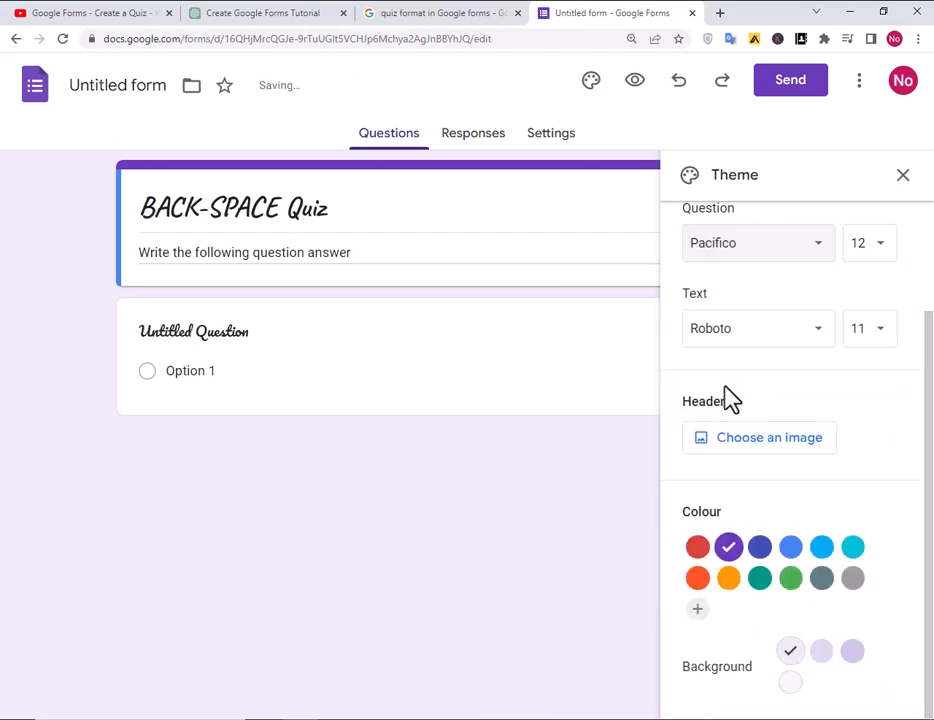
# Set the theme's header font back to Georgia.
pyautogui.scroll(3, 740, 400)
pyautogui.click(747, 300)
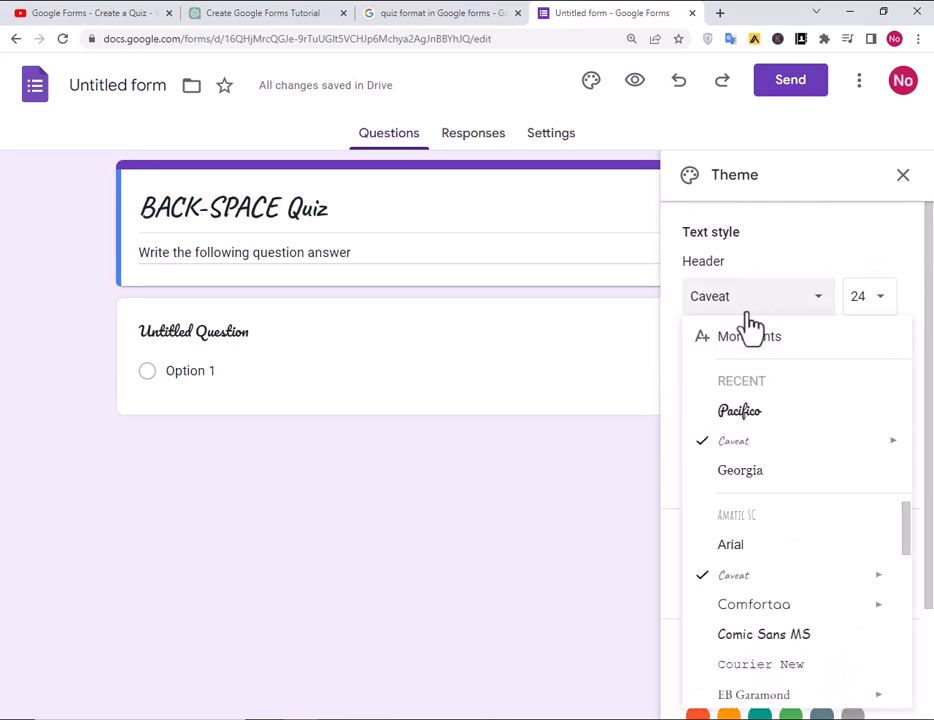
pyautogui.click(758, 485)
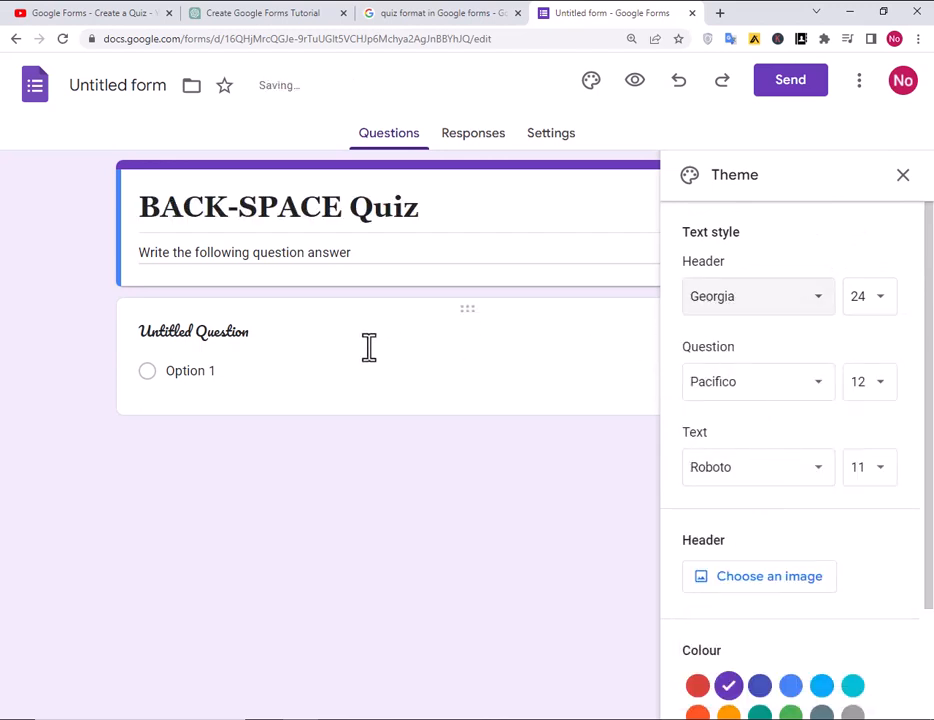
# Set the theme's question font to Comic Sans MS.
pyautogui.click(734, 390)
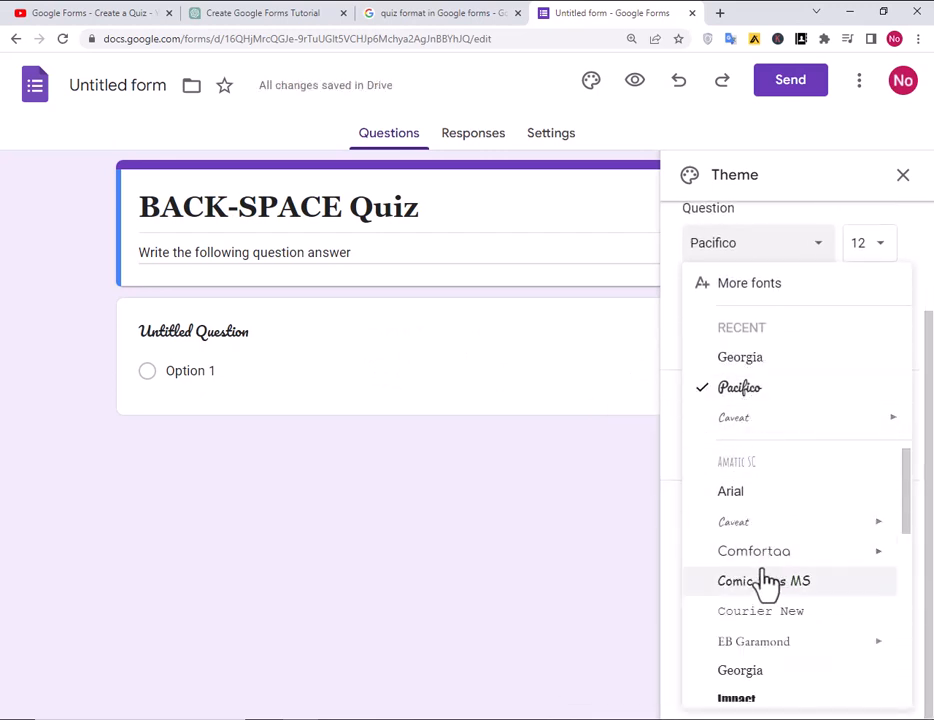
pyautogui.scroll(-2, 766, 560)
pyautogui.scroll(1, 765, 500)
pyautogui.click(776, 521)
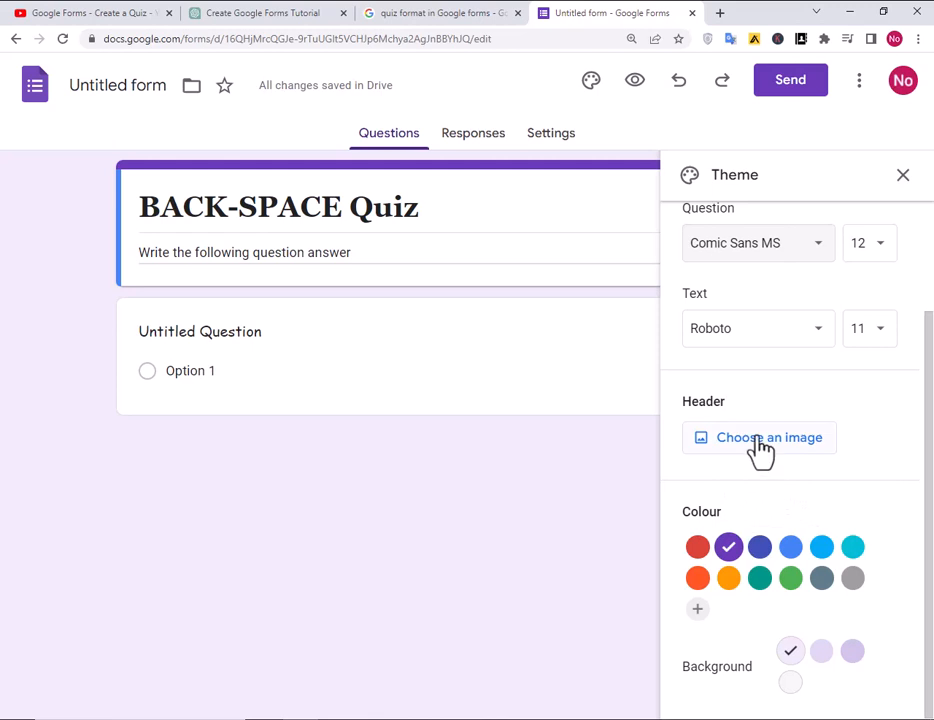
# Set the theme colour to orange and choose the darkest of its orange background shades.
pyautogui.click(763, 550)
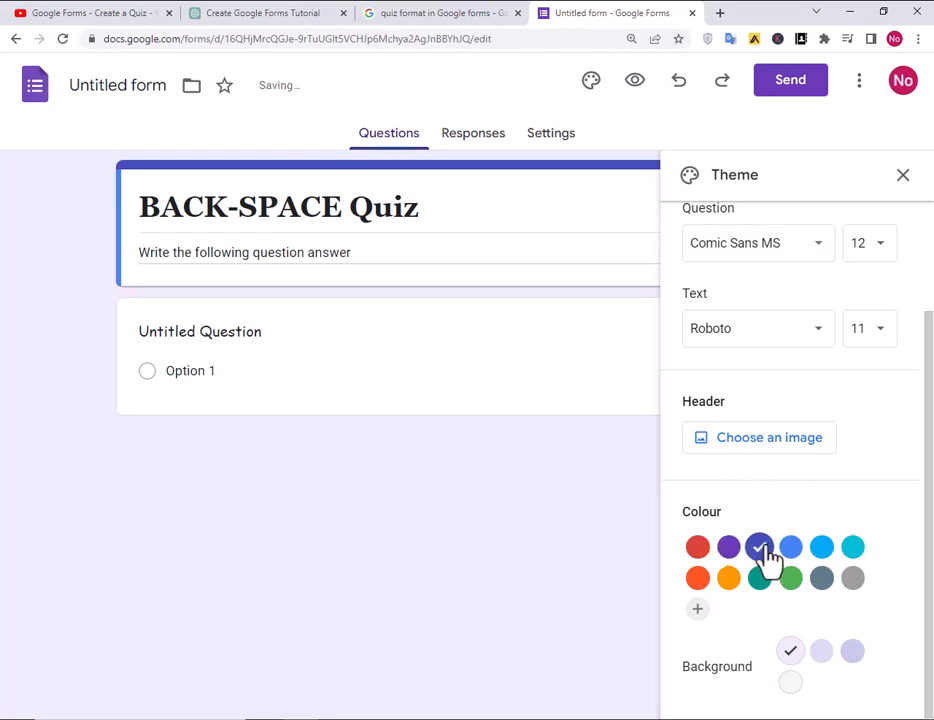
pyautogui.click(729, 579)
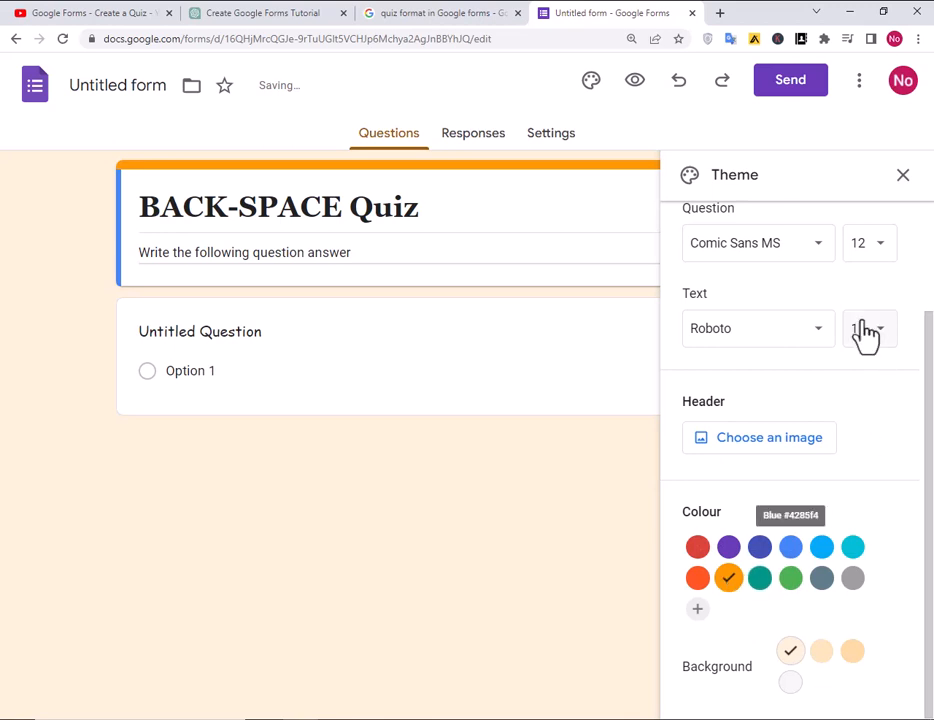
pyautogui.scroll(2, 719, 432)
pyautogui.scroll(-2, 724, 445)
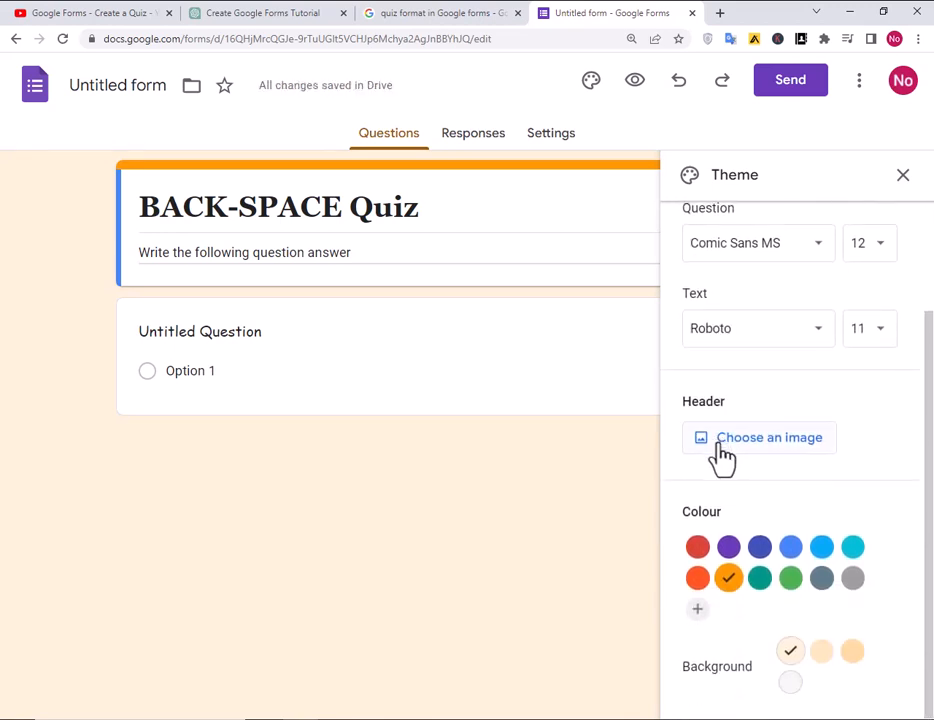
pyautogui.click(821, 655)
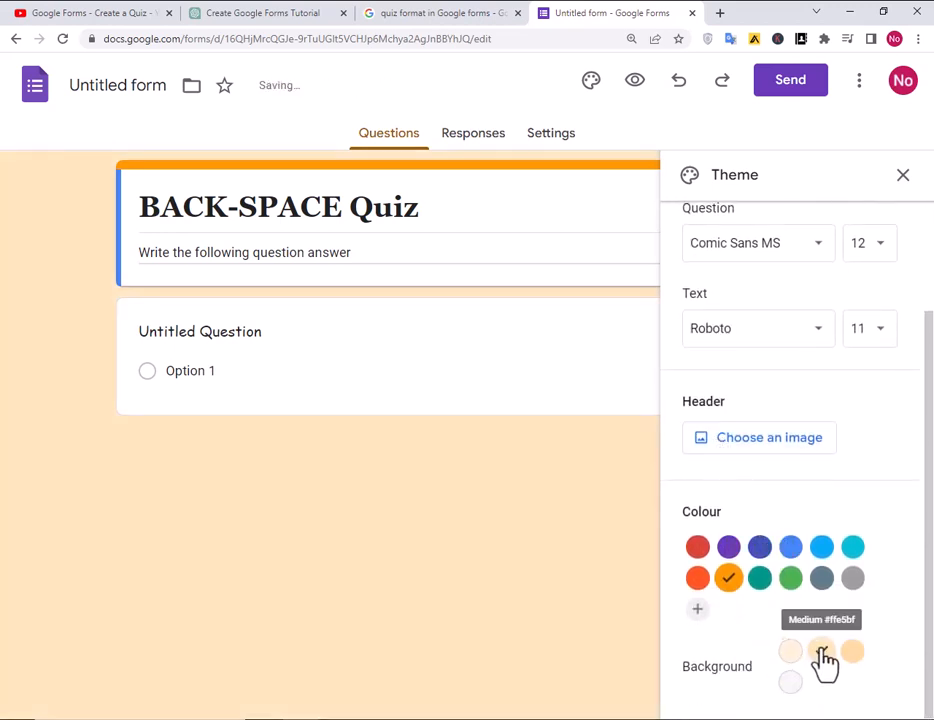
pyautogui.click(853, 655)
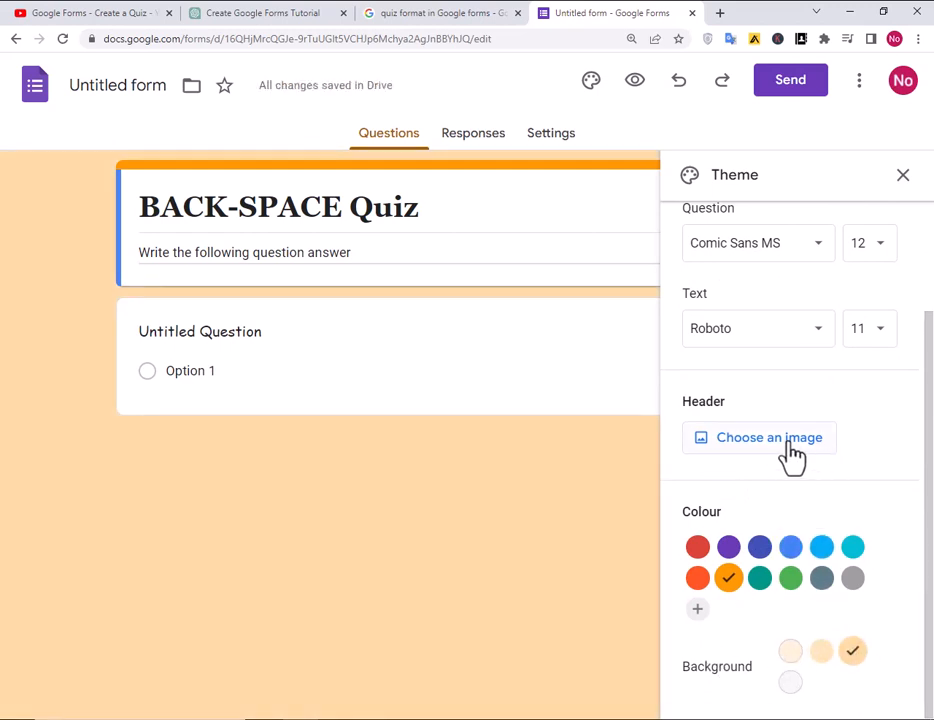
# Open the header image picker and look at its upload and photo sources before returning to the themes.
pyautogui.scroll(1, 793, 455)
pyautogui.click(788, 512)
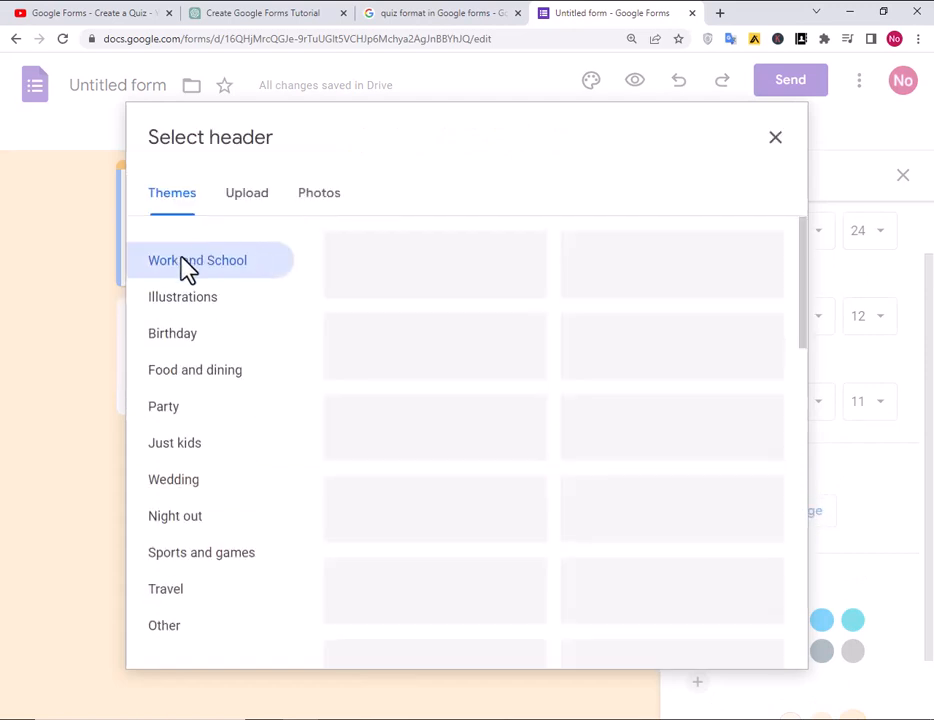
pyautogui.click(238, 198)
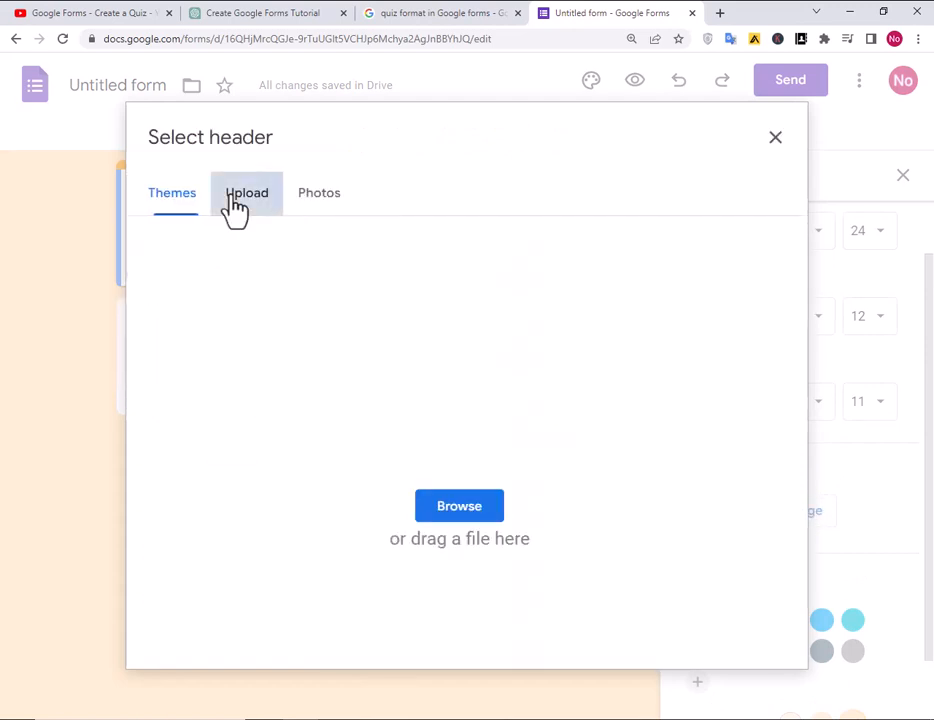
pyautogui.click(302, 198)
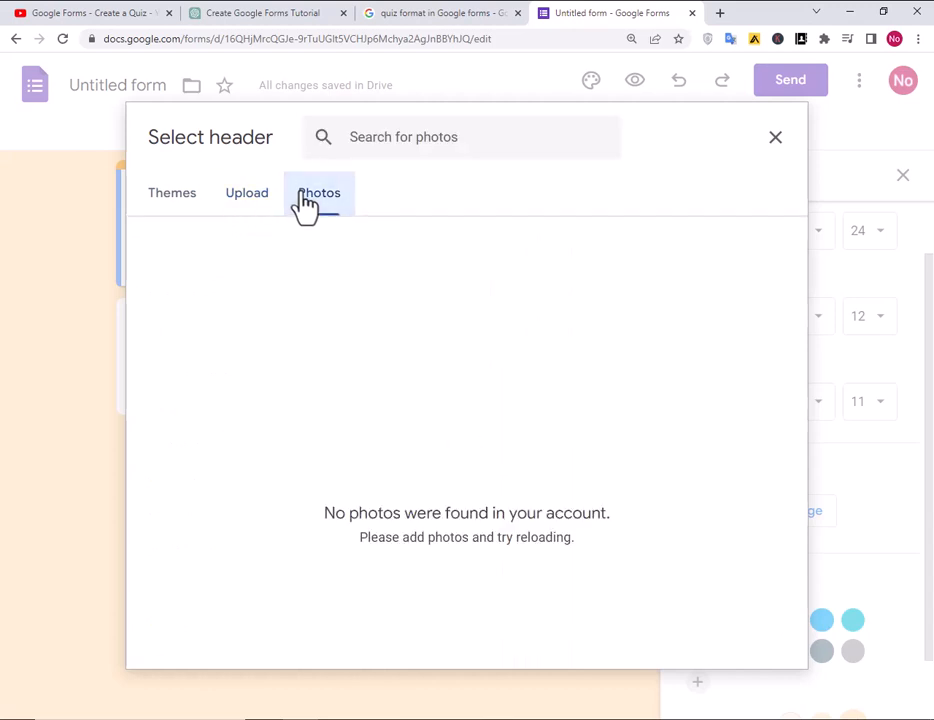
pyautogui.click(256, 198)
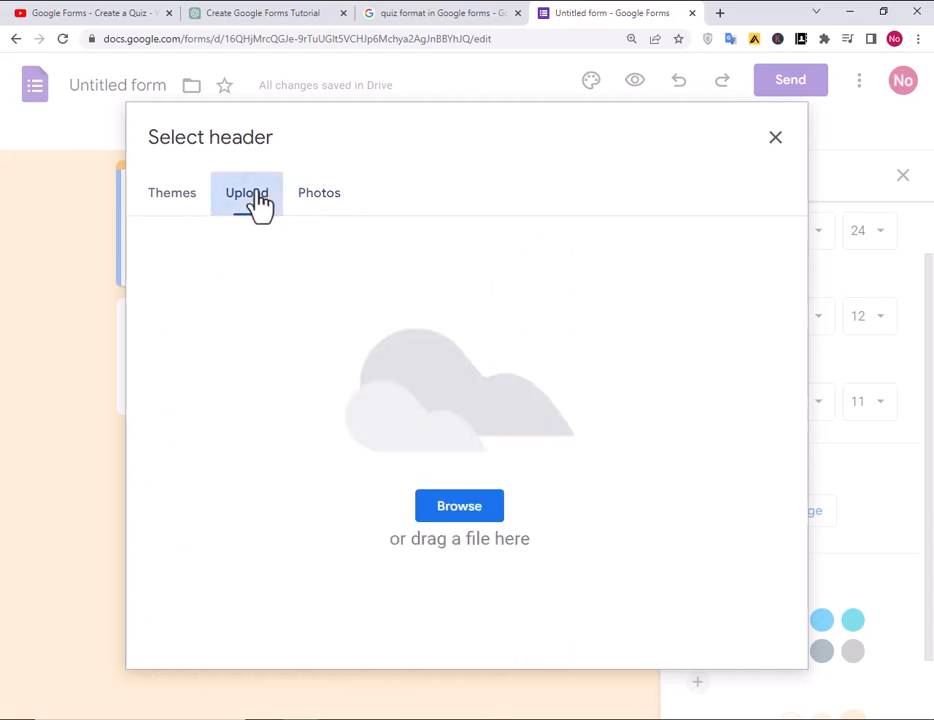
pyautogui.click(173, 195)
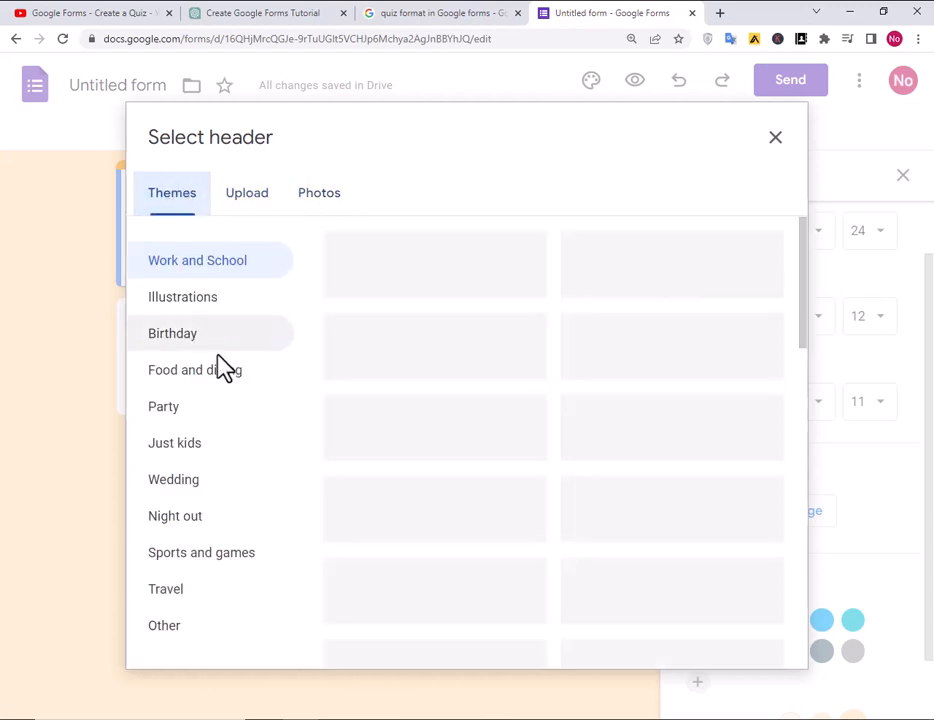
# Insert the yellow streamers-and-confetti image from the Illustrations themes as the form header and close the theme settings.
pyautogui.click(180, 305)
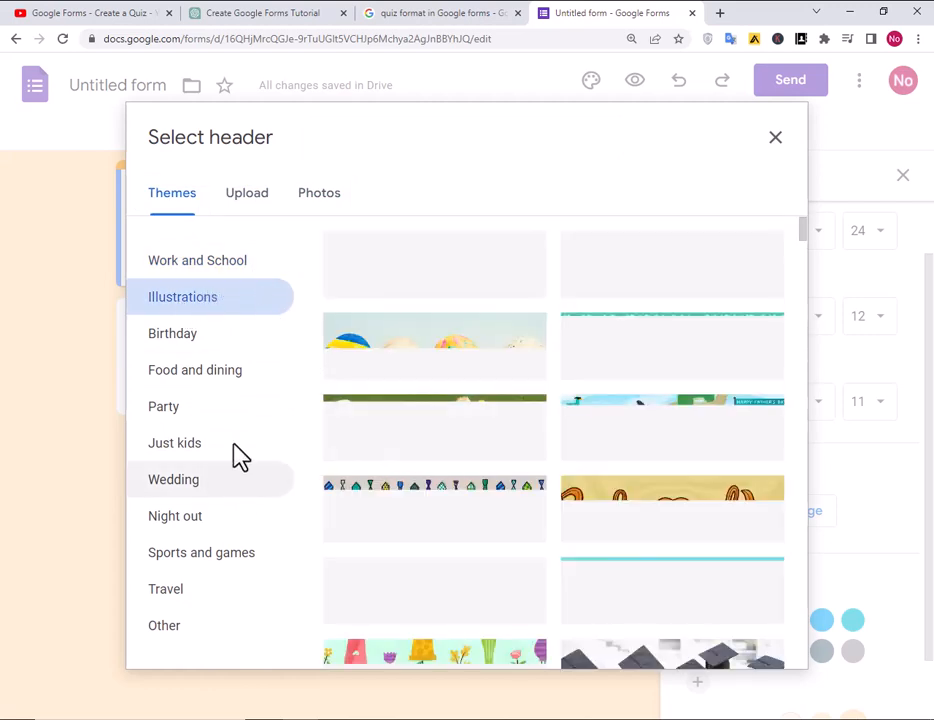
pyautogui.scroll(-3, 470, 511)
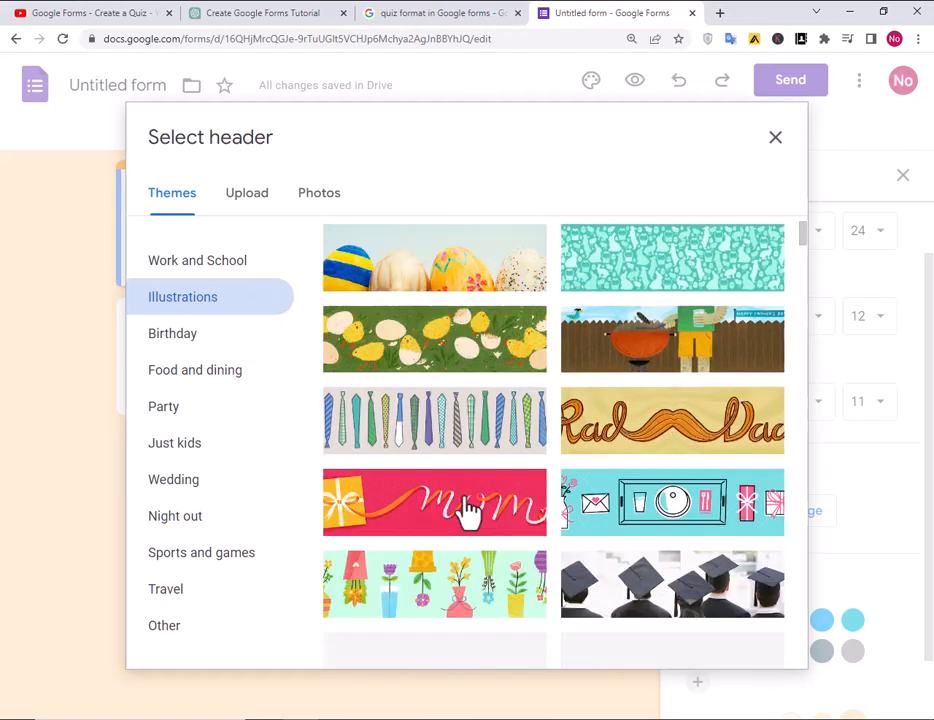
pyautogui.scroll(-2, 470, 511)
pyautogui.scroll(5, 470, 508)
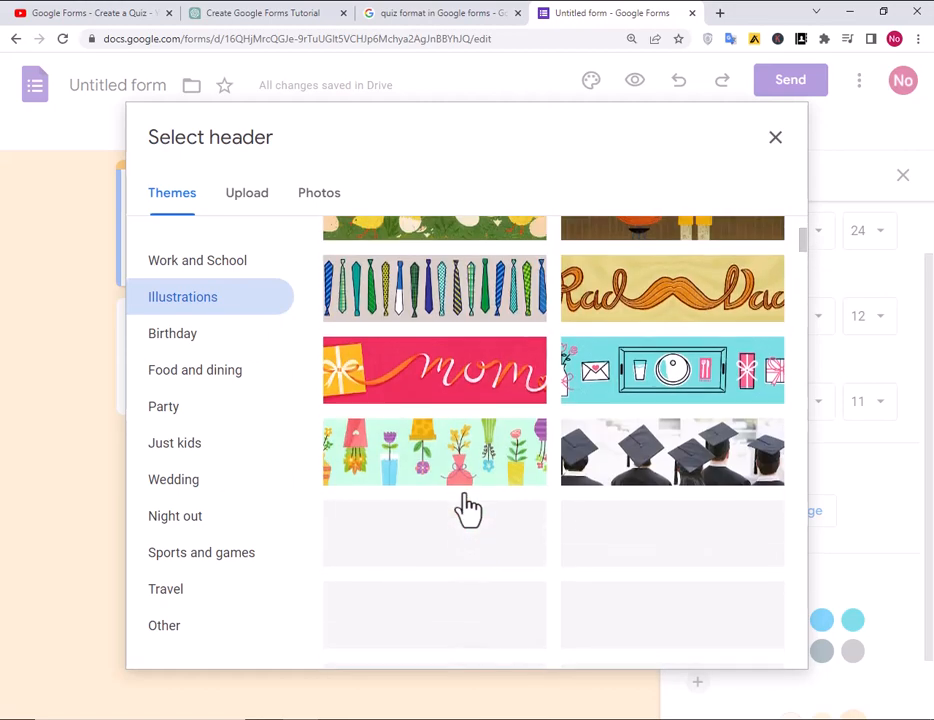
pyautogui.scroll(-3, 468, 505)
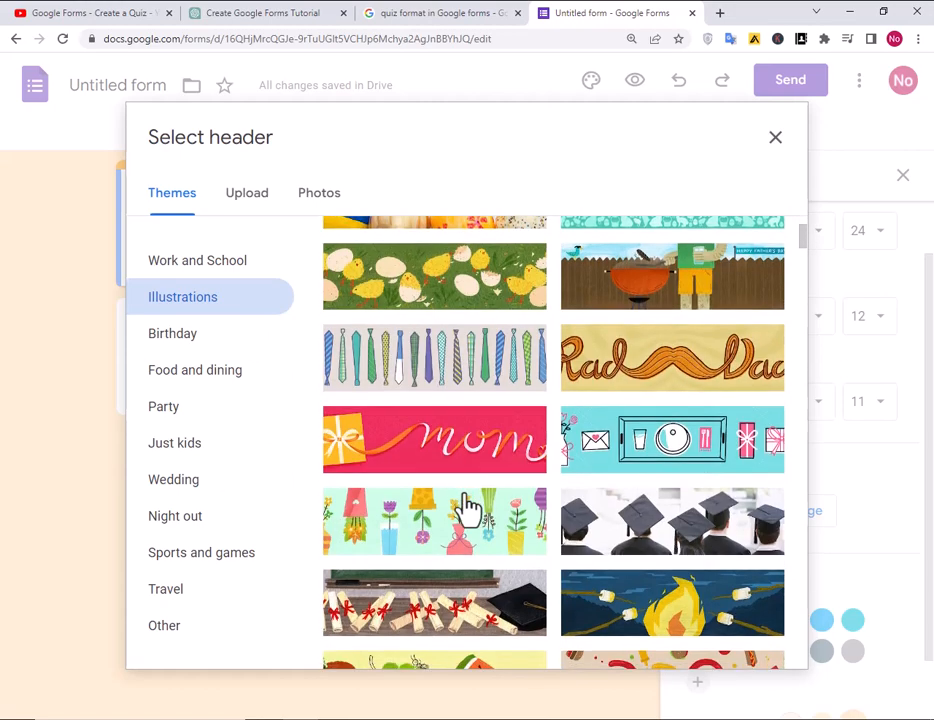
pyautogui.scroll(-2, 494, 563)
pyautogui.scroll(-7, 496, 567)
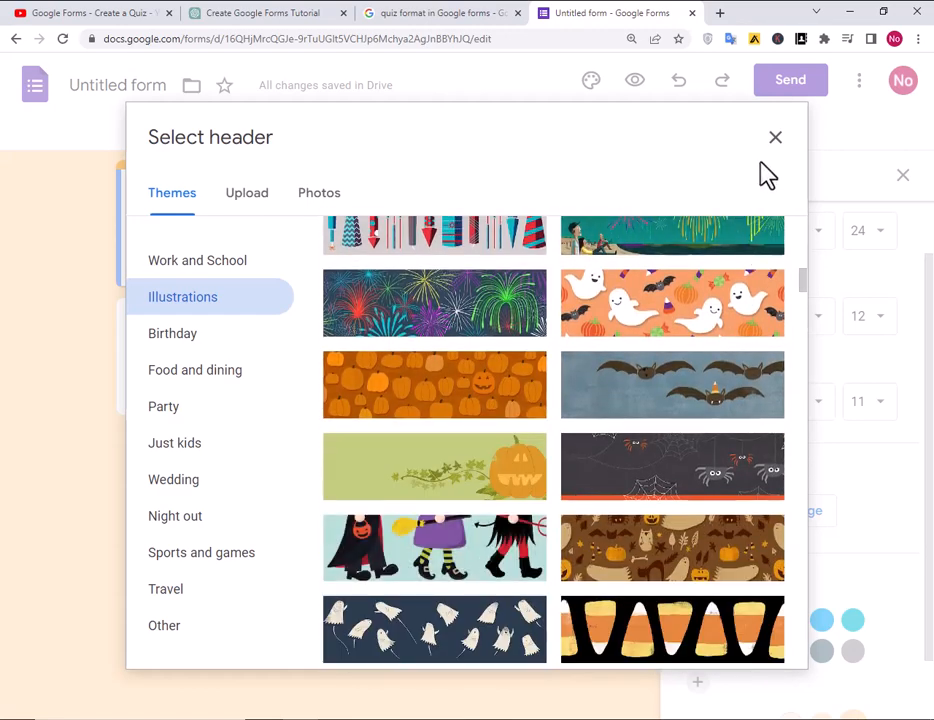
pyautogui.scroll(-3, 484, 484)
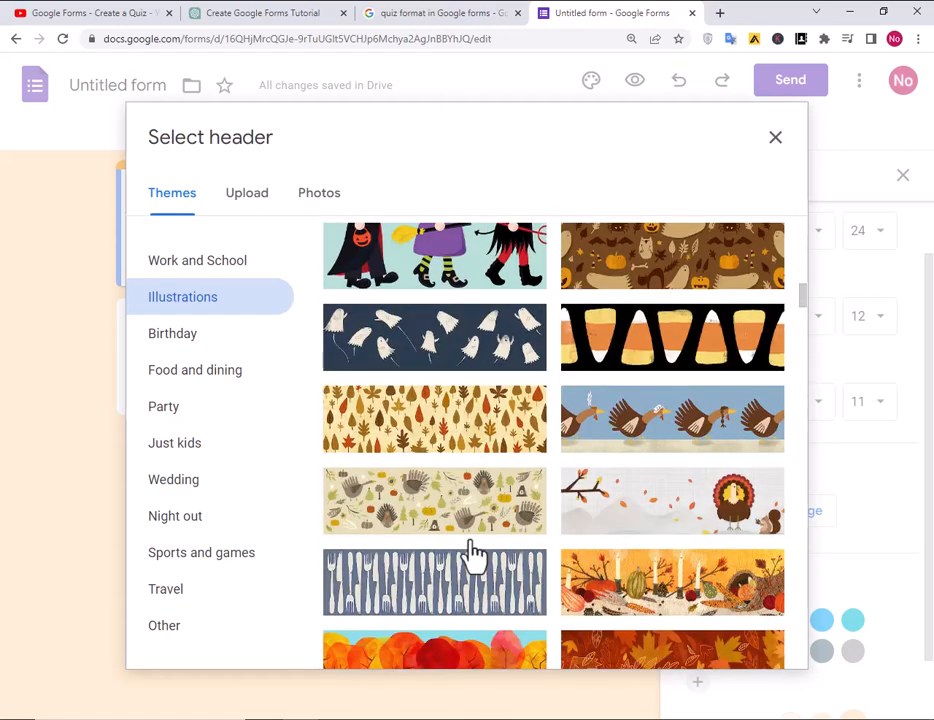
pyautogui.scroll(-3, 565, 548)
pyautogui.scroll(-6, 566, 549)
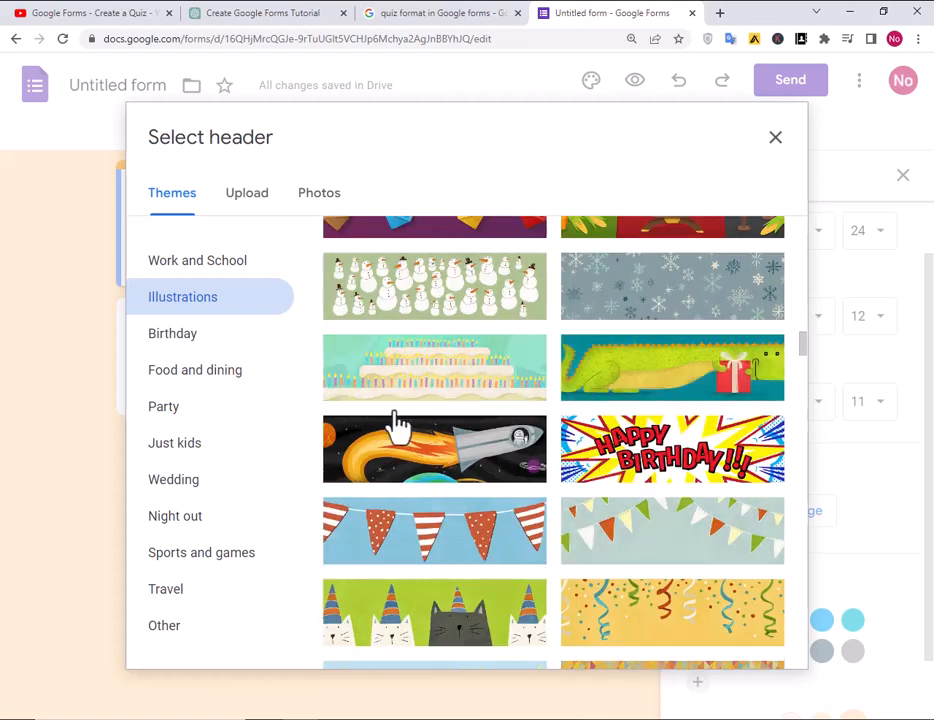
pyautogui.scroll(-3, 555, 445)
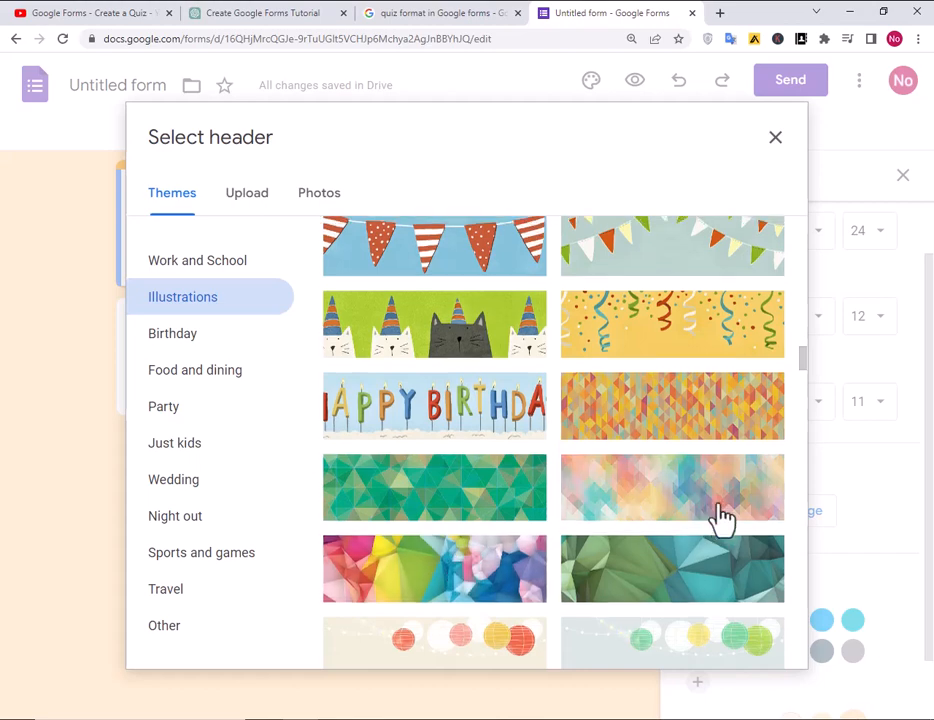
pyautogui.scroll(3, 715, 525)
pyautogui.click(648, 557)
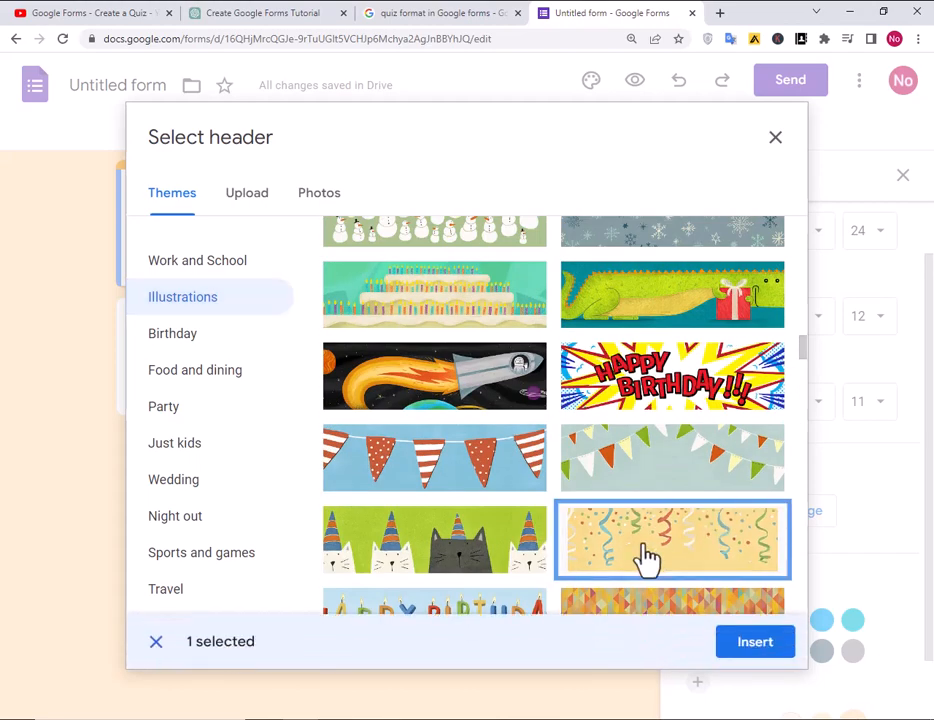
pyautogui.click(776, 638)
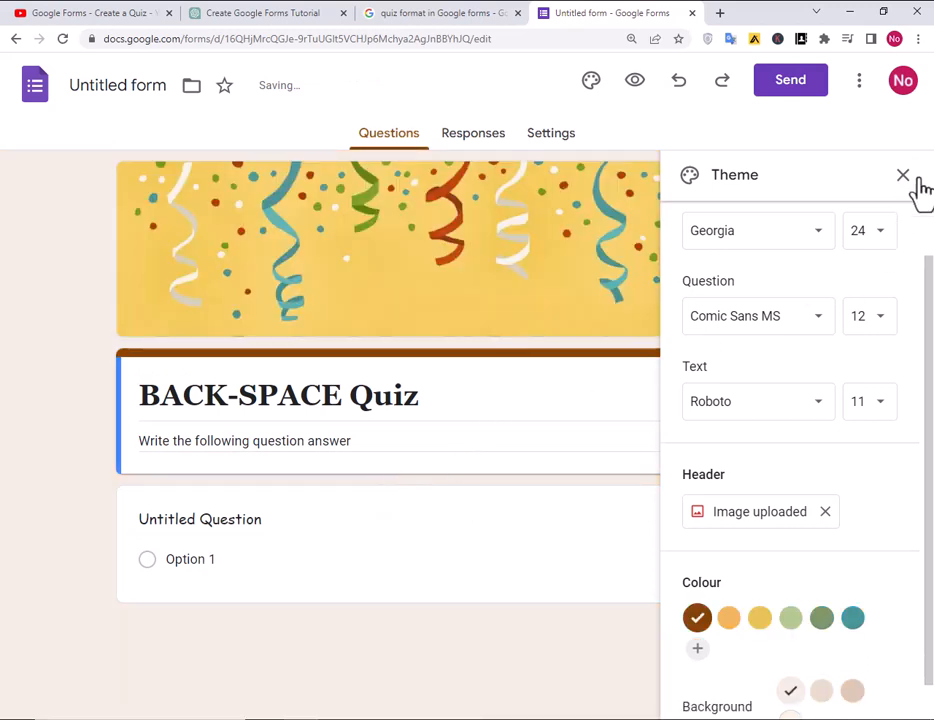
pyautogui.click(903, 176)
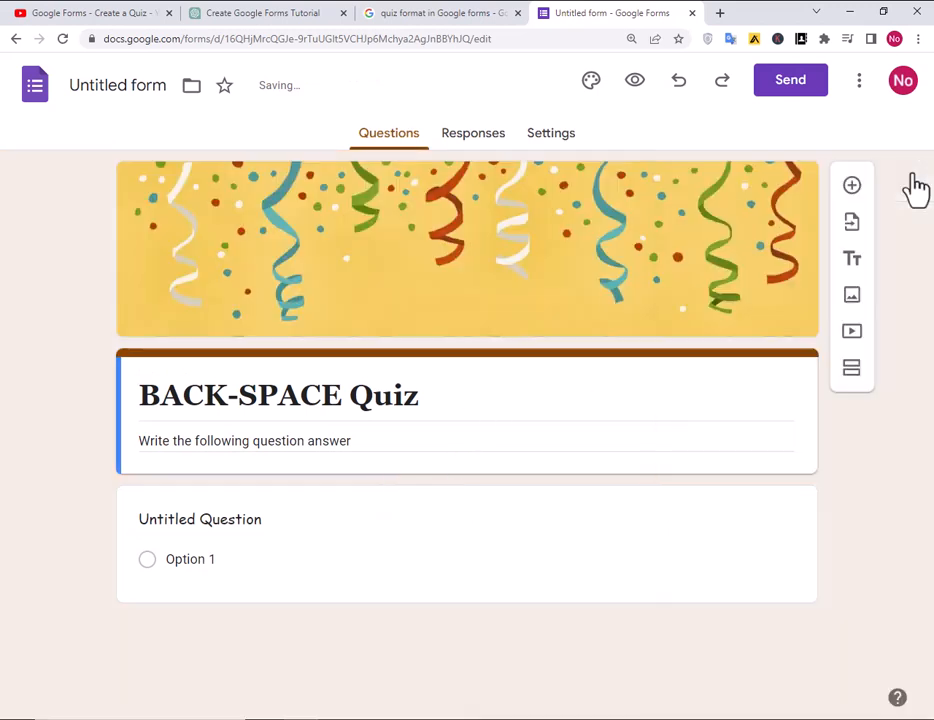
# Copy "What is the capital city of France?" from the Notepad question list into the untitled question's title.
pyautogui.click(210, 522)
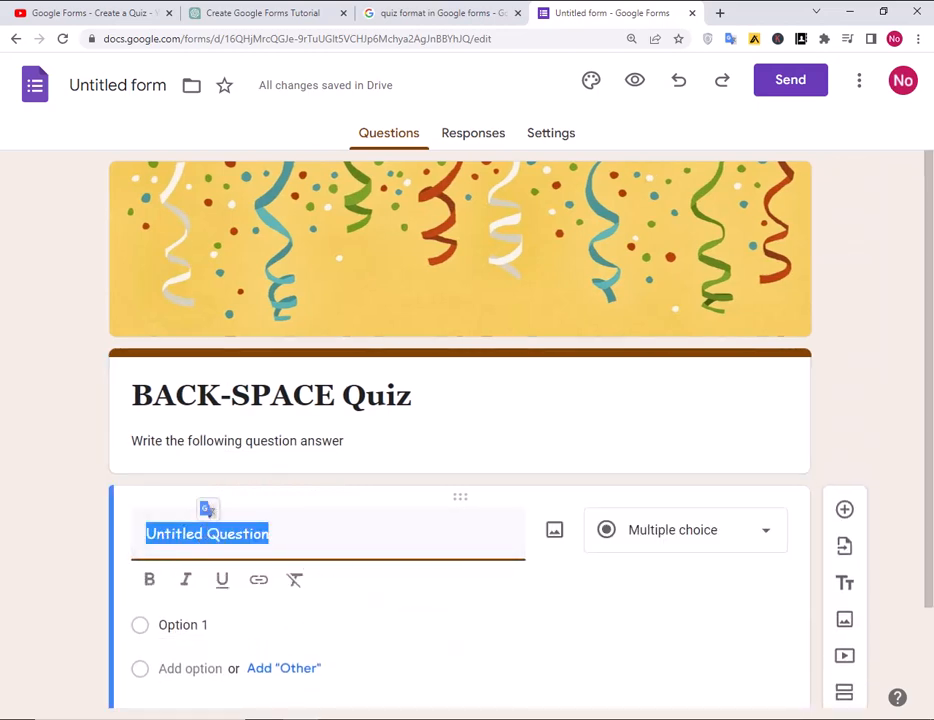
pyautogui.hotkey('alt', 'Tab')
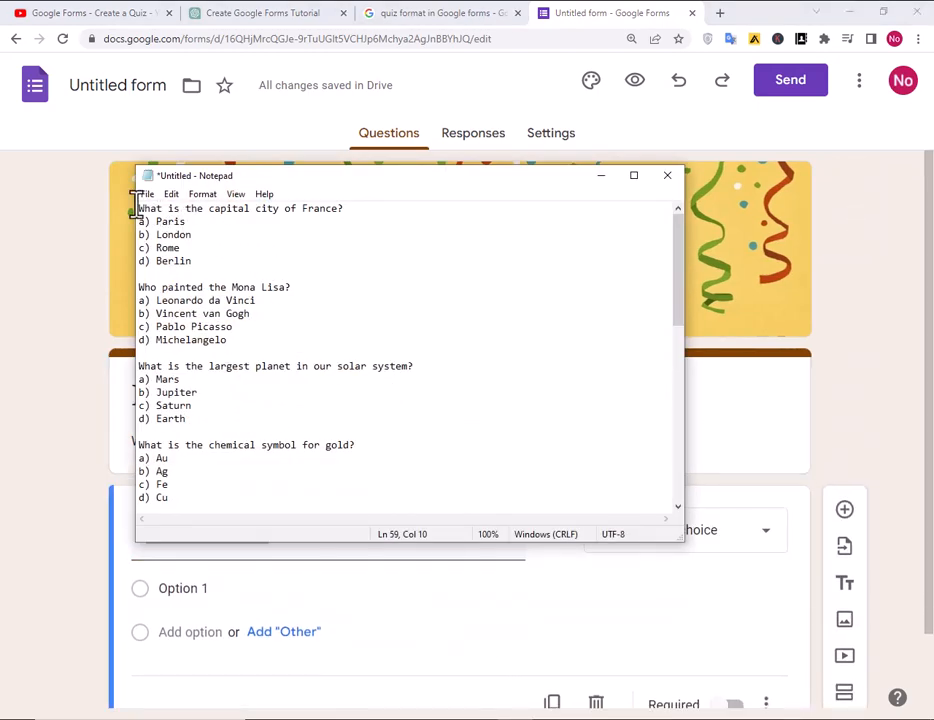
pyautogui.moveTo(141, 210); pyautogui.dragTo(363, 208)
pyautogui.hotkey('ctrl', 'c')
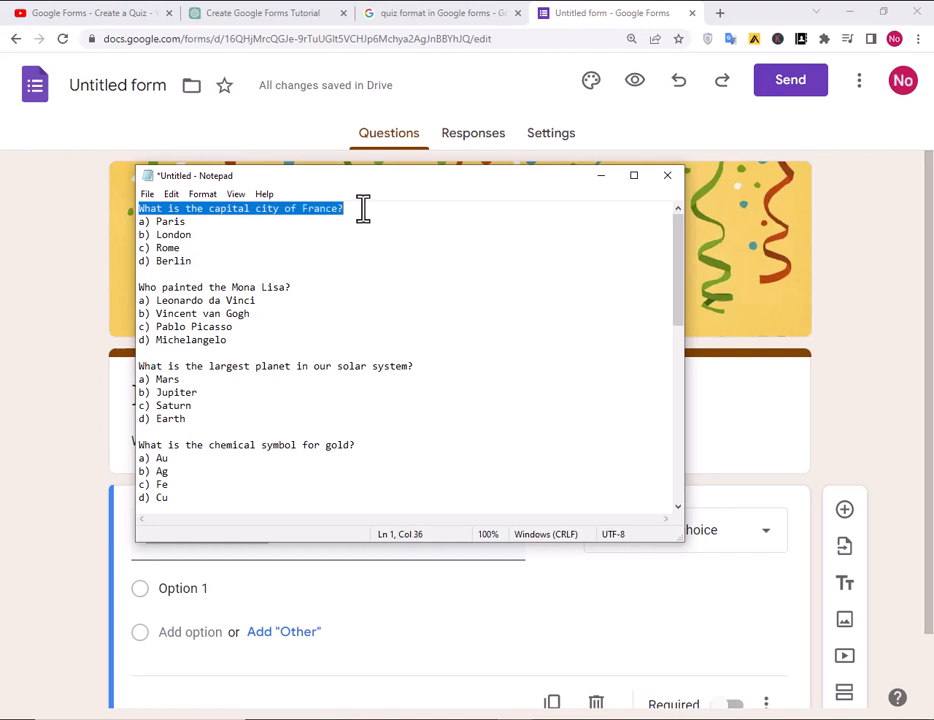
pyautogui.click(56, 277)
pyautogui.scroll(-2, 279, 509)
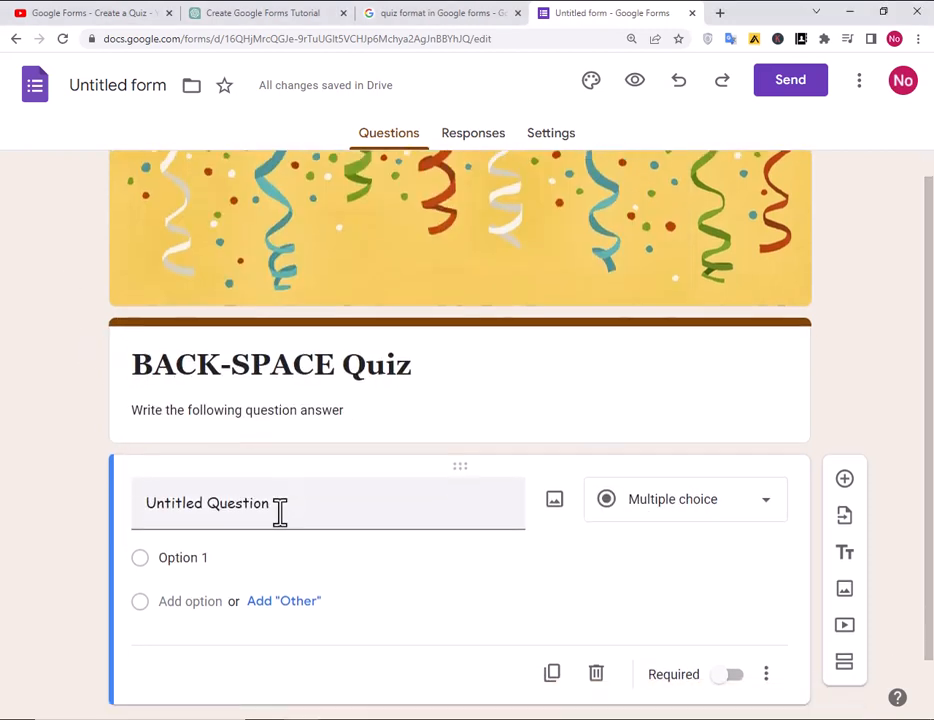
pyautogui.click(258, 471)
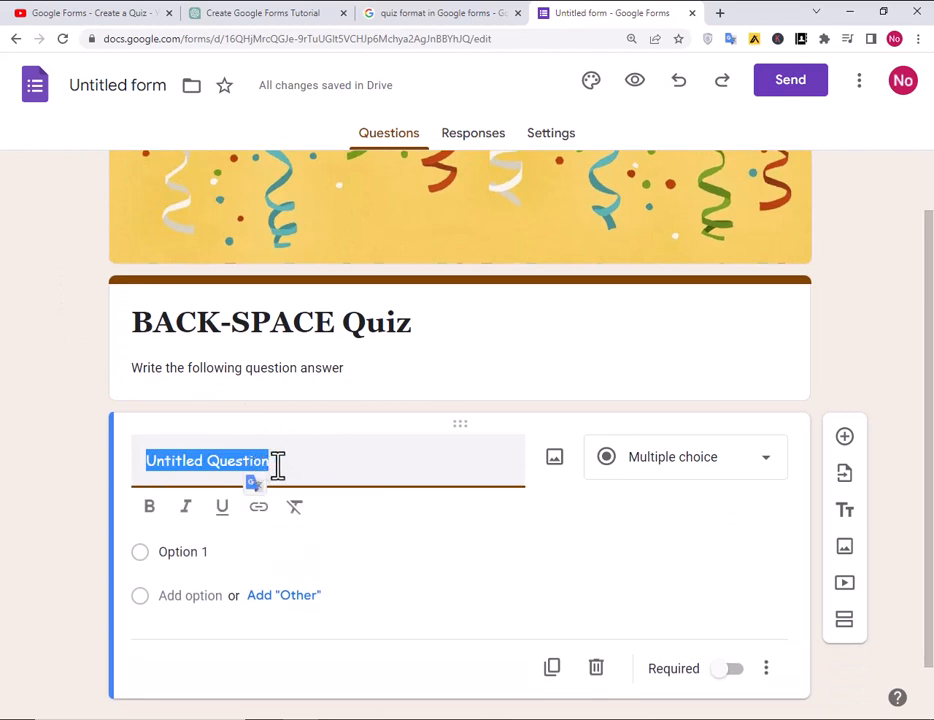
pyautogui.hotkey('ctrl', 'v')
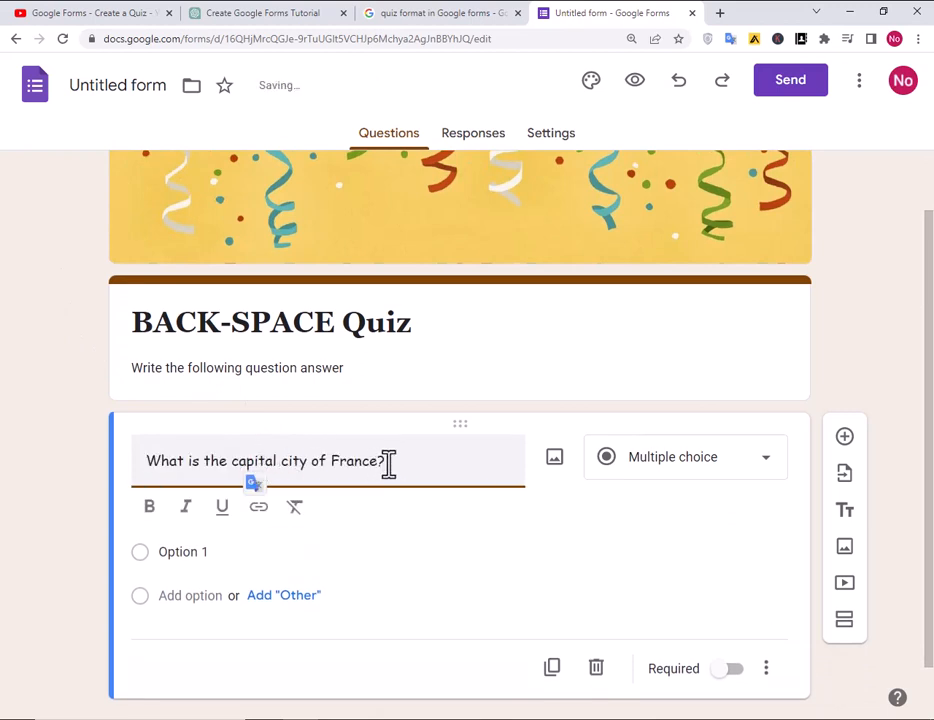
# Make the whole question title about the capital of France bold.
pyautogui.moveTo(388, 463); pyautogui.dragTo(115, 463)
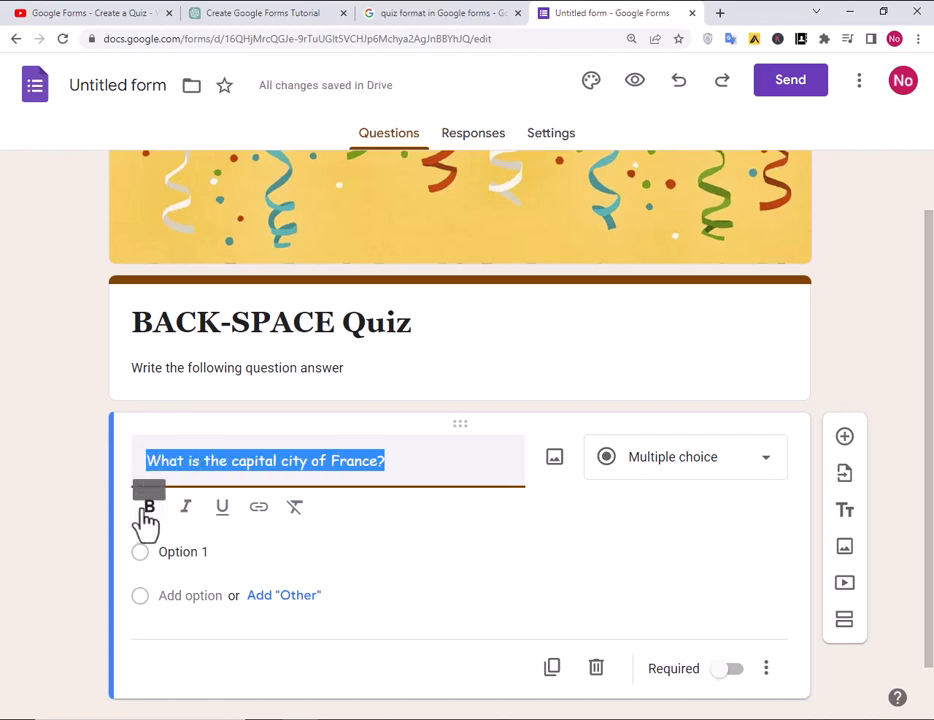
pyautogui.click(148, 508)
pyautogui.click(438, 463)
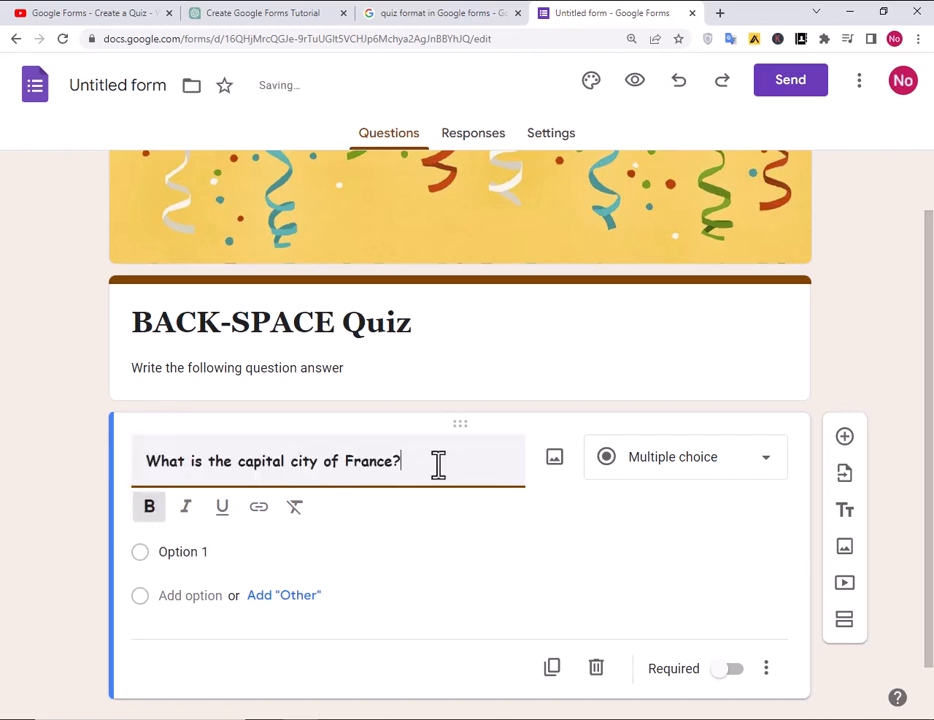
# Replace the question's first option with "Paris", copied from the Notepad list.
pyautogui.click(175, 552)
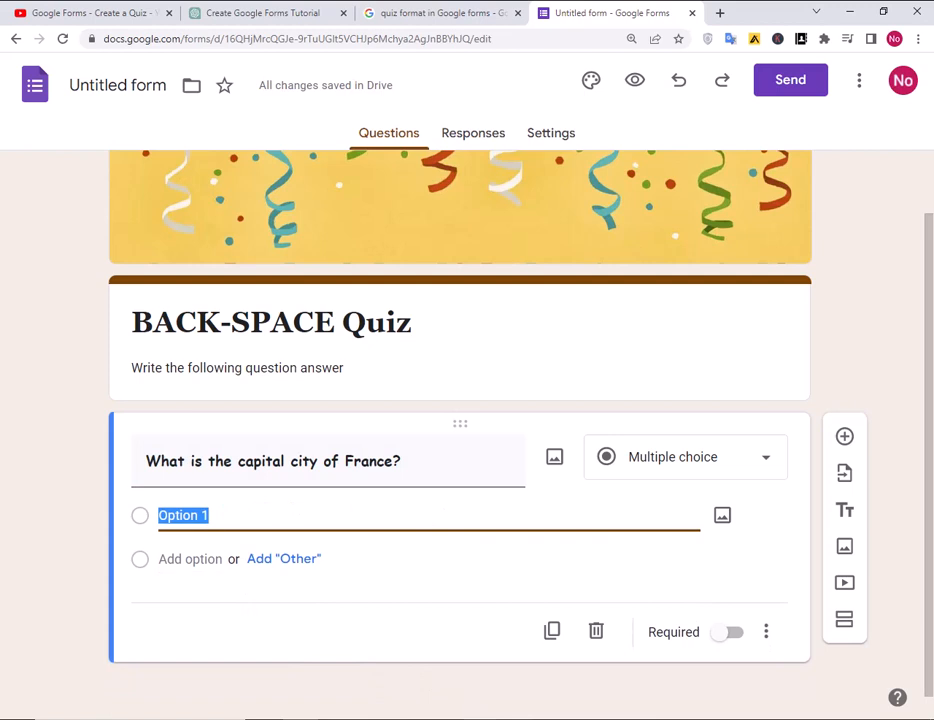
pyautogui.hotkey('alt', 'Tab')
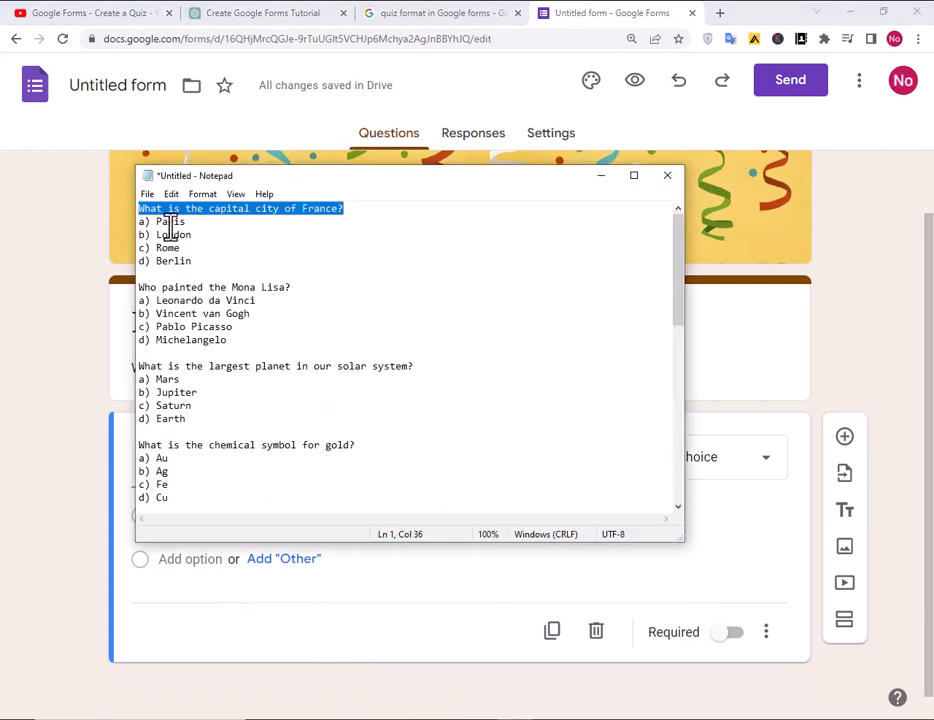
pyautogui.moveTo(157, 222); pyautogui.dragTo(201, 226)
pyautogui.hotkey('ctrl', 'c')
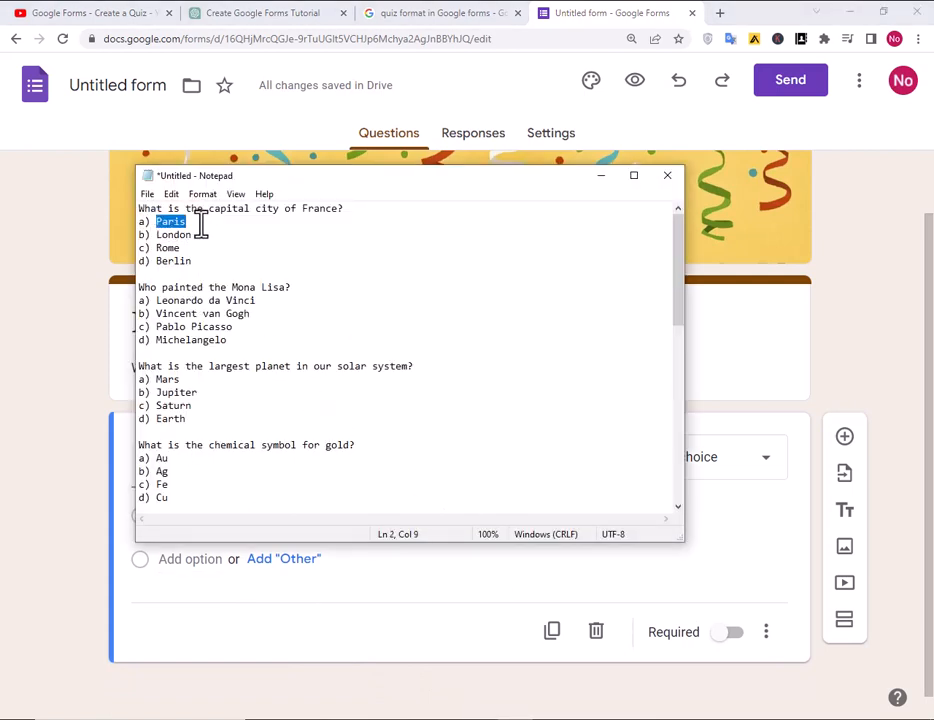
pyautogui.hotkey('alt', 'Tab')
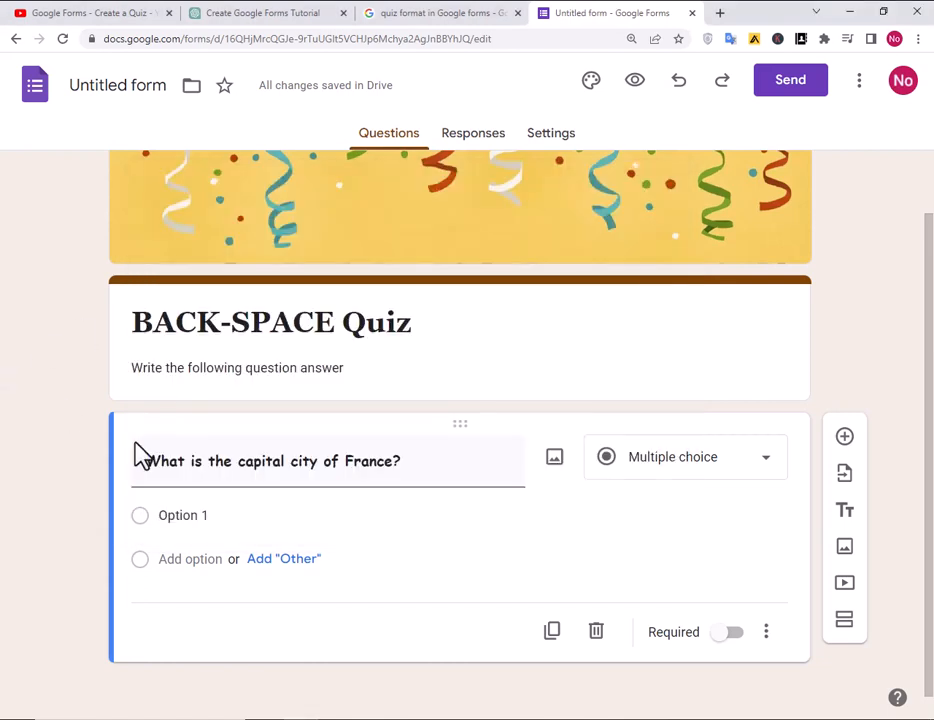
pyautogui.click(186, 520)
pyautogui.hotkey('ctrl', 'v')
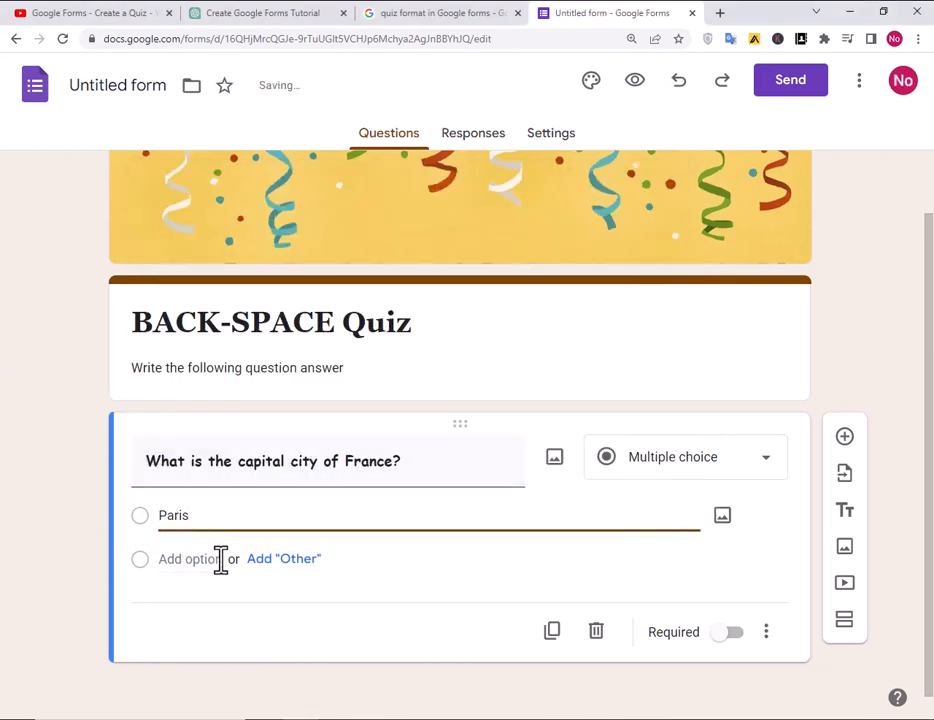
# Add a second answer option reading "London", taken from the Notepad list.
pyautogui.click(190, 559)
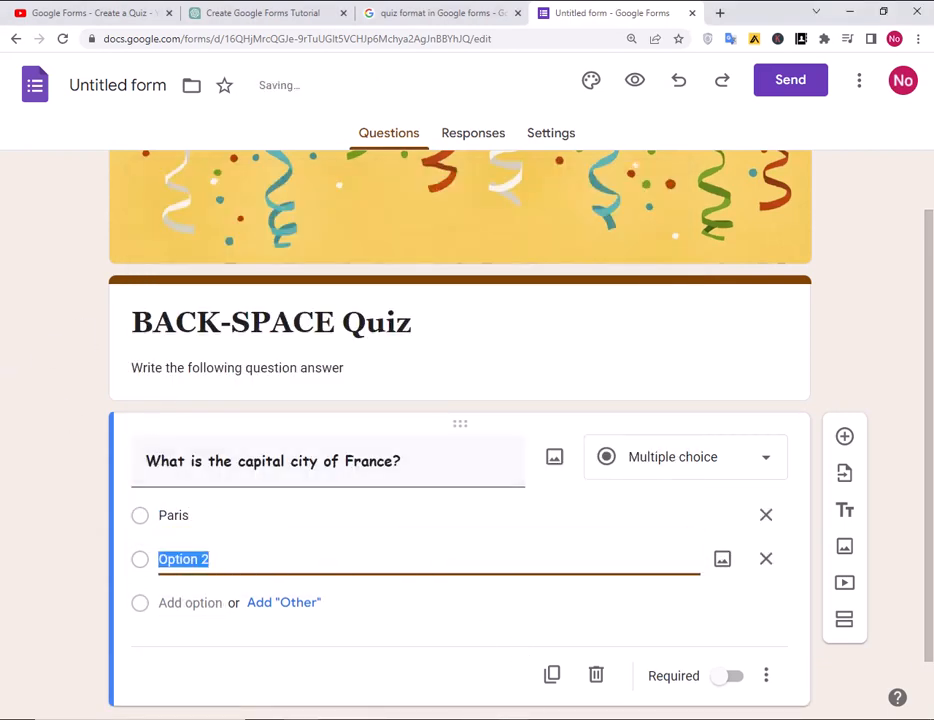
pyautogui.hotkey('alt', 'Tab')
pyautogui.moveTo(197, 238); pyautogui.dragTo(172, 240)
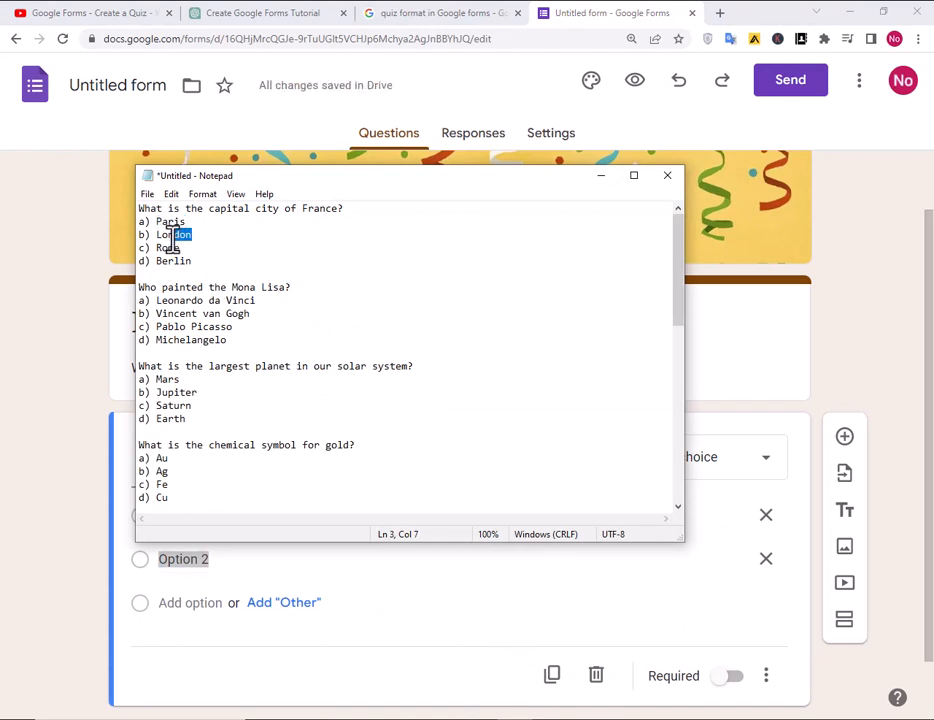
pyautogui.hotkey('alt', 'Tab')
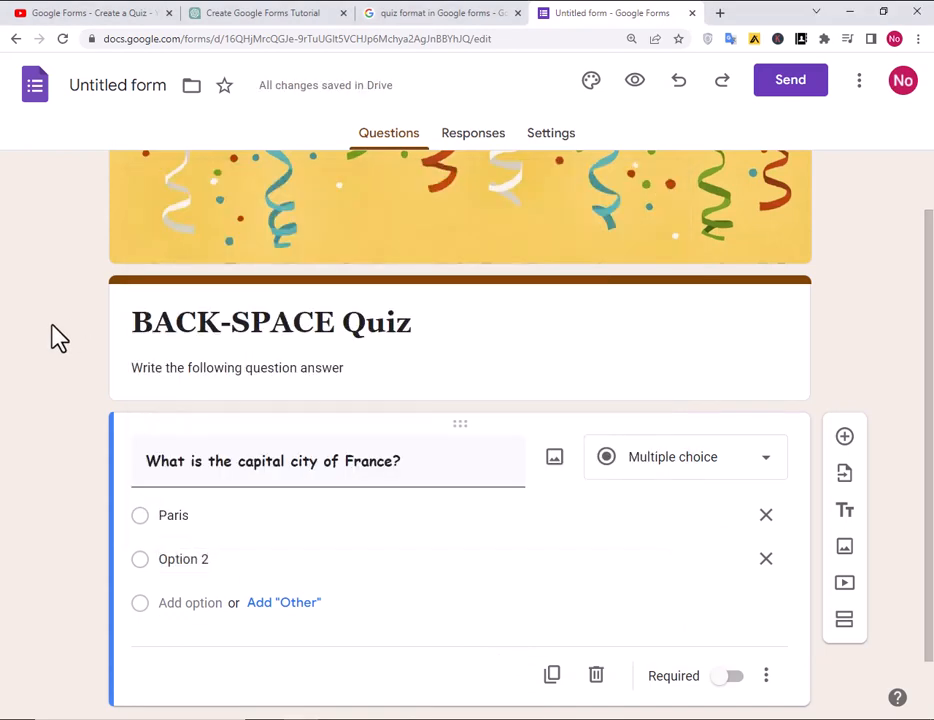
pyautogui.click(173, 559)
pyautogui.write('London')
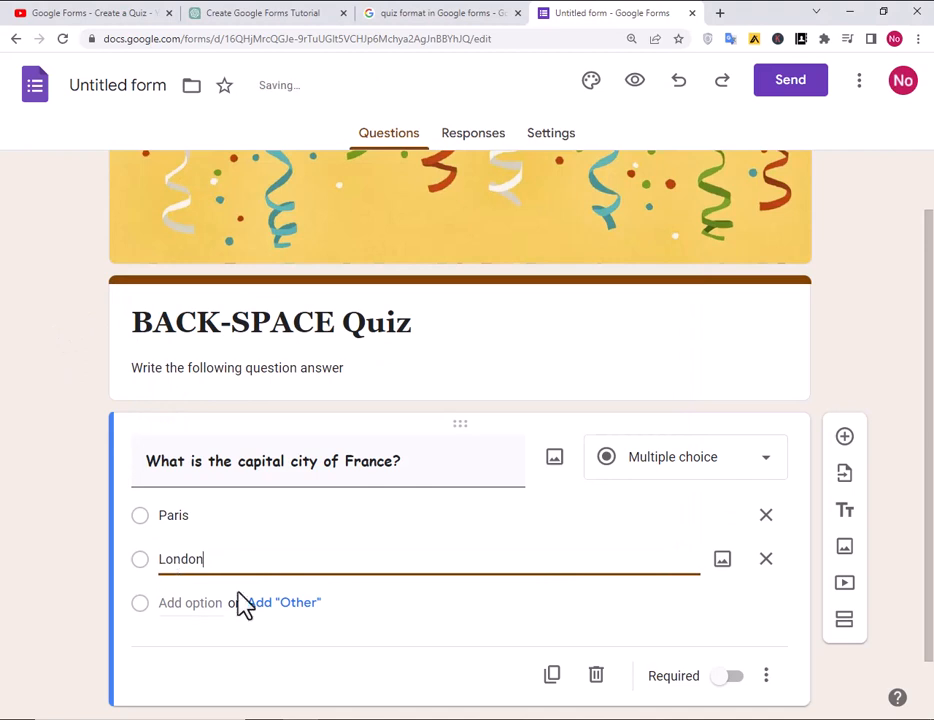
# Add a third answer option and fill it with "Rome", copied from the Notepad list.
pyautogui.scroll(-1, 240, 607)
pyautogui.click(196, 546)
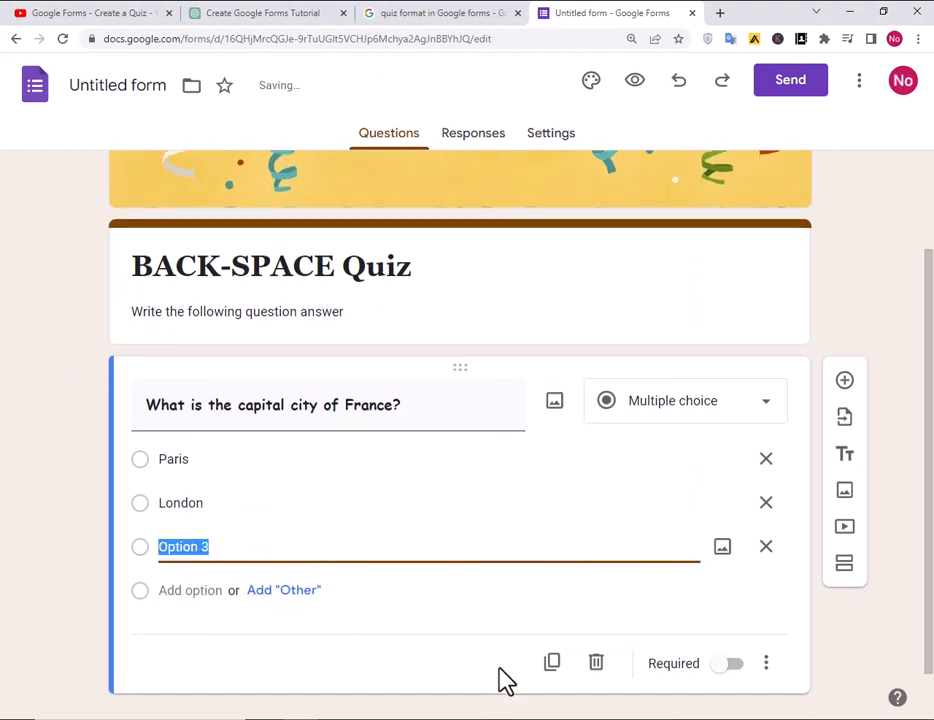
pyautogui.hotkey('alt', 'Tab')
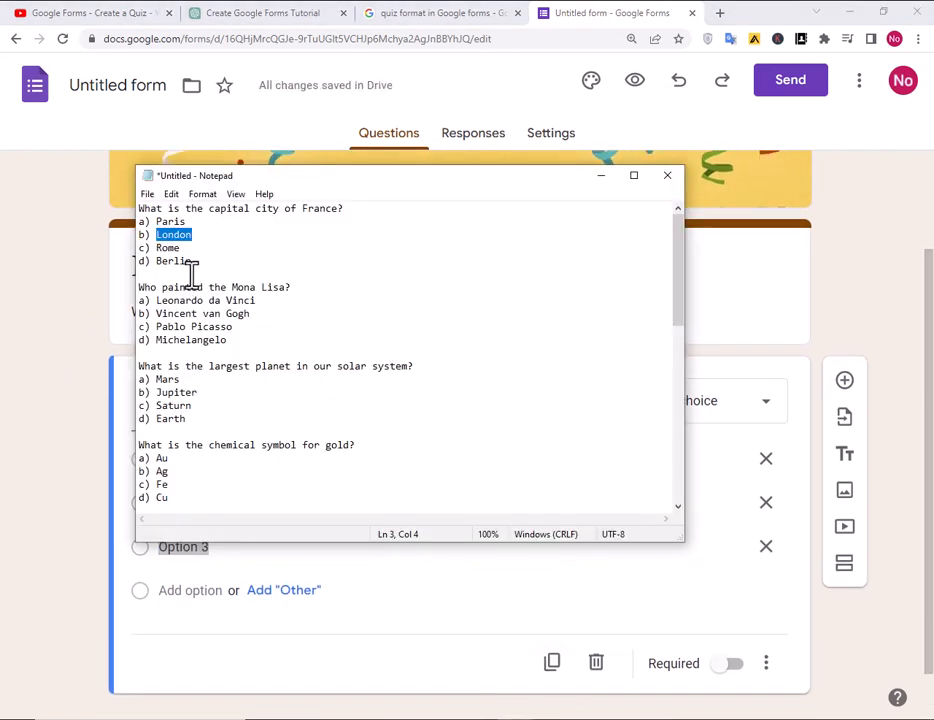
pyautogui.moveTo(182, 248); pyautogui.dragTo(157, 248)
pyautogui.hotkey('ctrl', 'c')
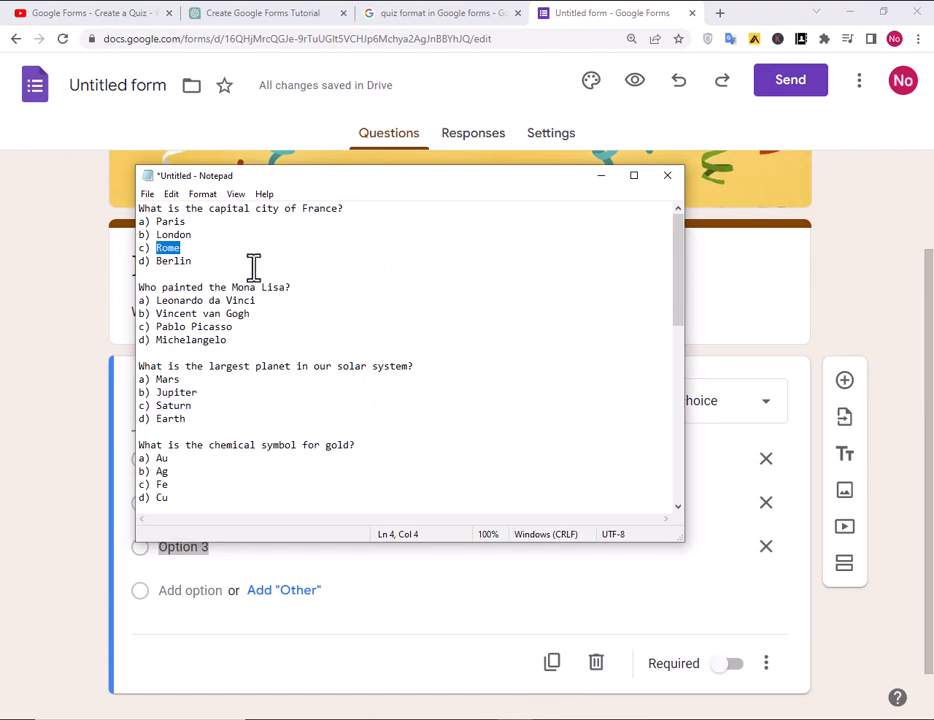
pyautogui.hotkey('alt', 'Tab')
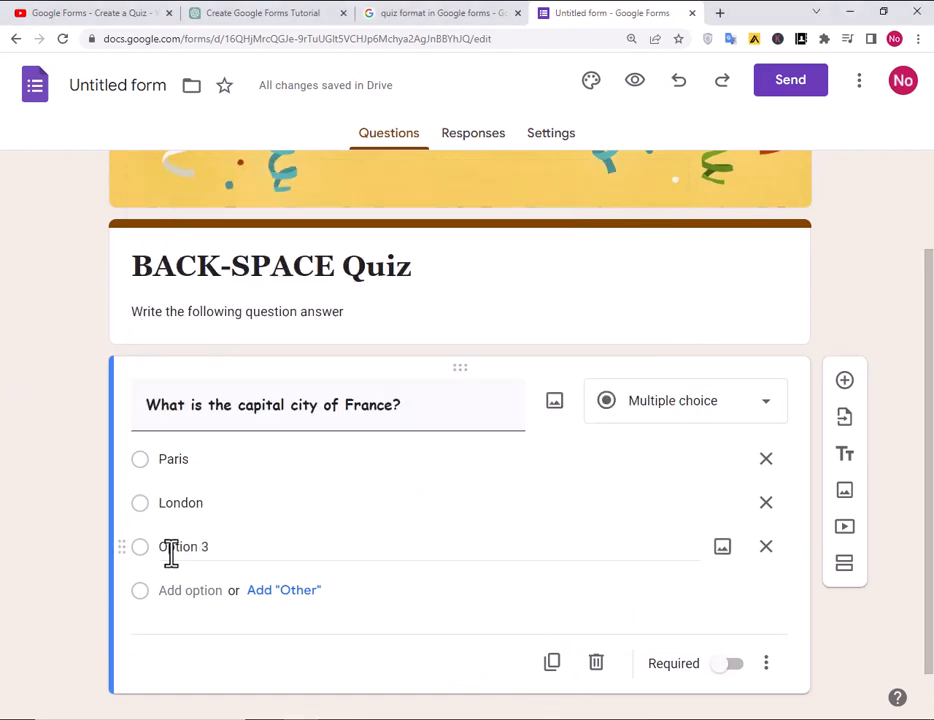
pyautogui.click(175, 549)
pyautogui.hotkey('ctrl', 'v')
# Add a fourth answer option to the France question reading "Berlin", copied from the Notepad list.
pyautogui.click(180, 591)
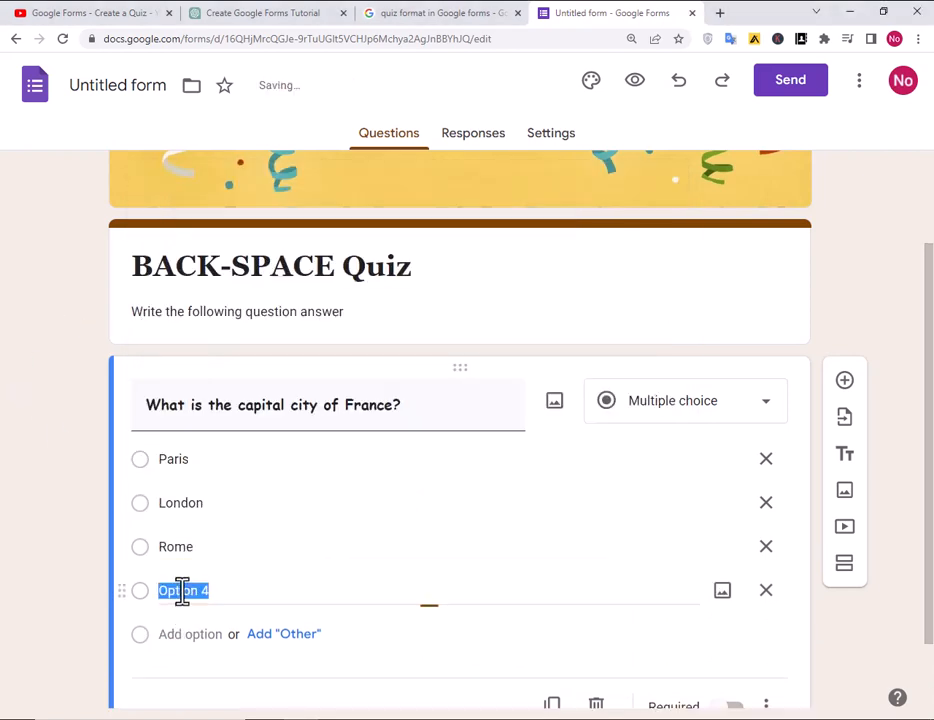
pyautogui.hotkey('alt', 'Tab')
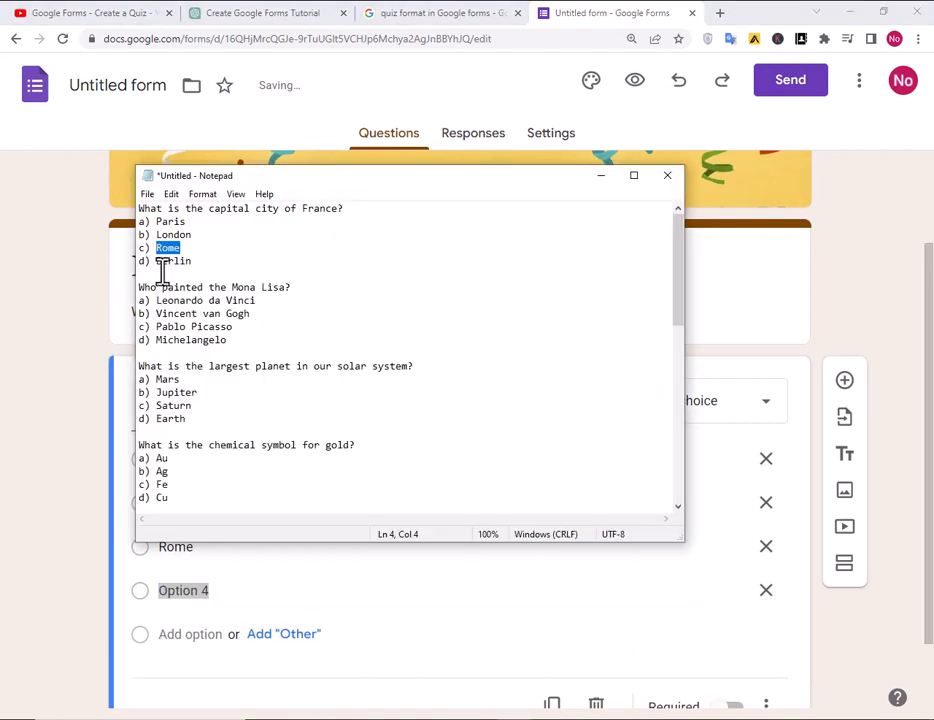
pyautogui.moveTo(192, 263); pyautogui.dragTo(170, 258)
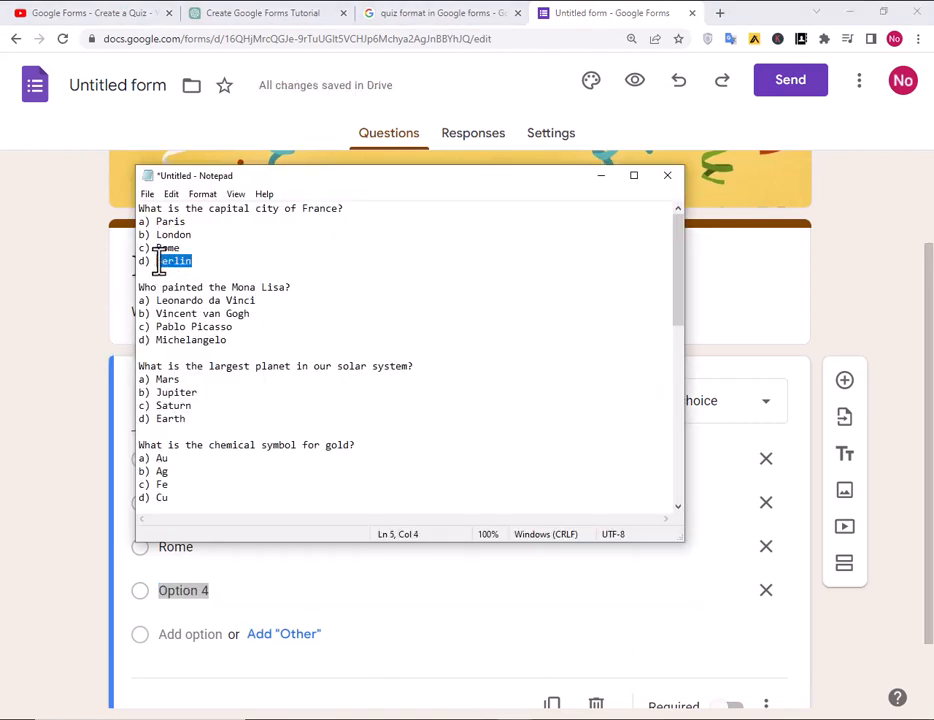
pyautogui.hotkey('alt', 'Tab')
pyautogui.click(181, 590)
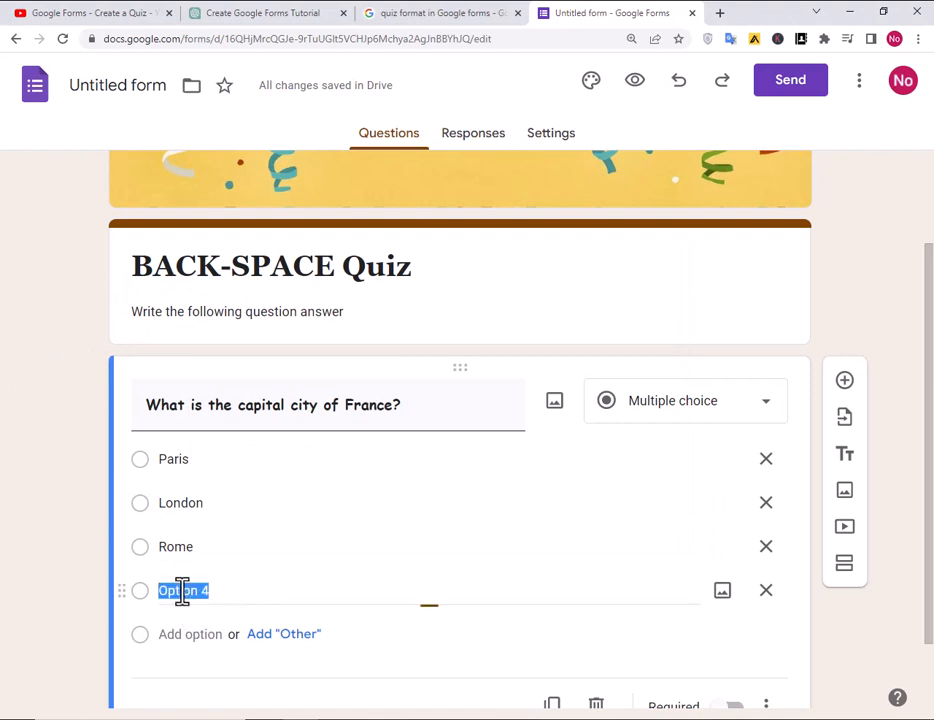
pyautogui.write('Berlin')
# Add a new question titled "Who painted the Mona Lisa?", copied from the Notepad list, and make its title bold.
pyautogui.scroll(-1, 313, 580)
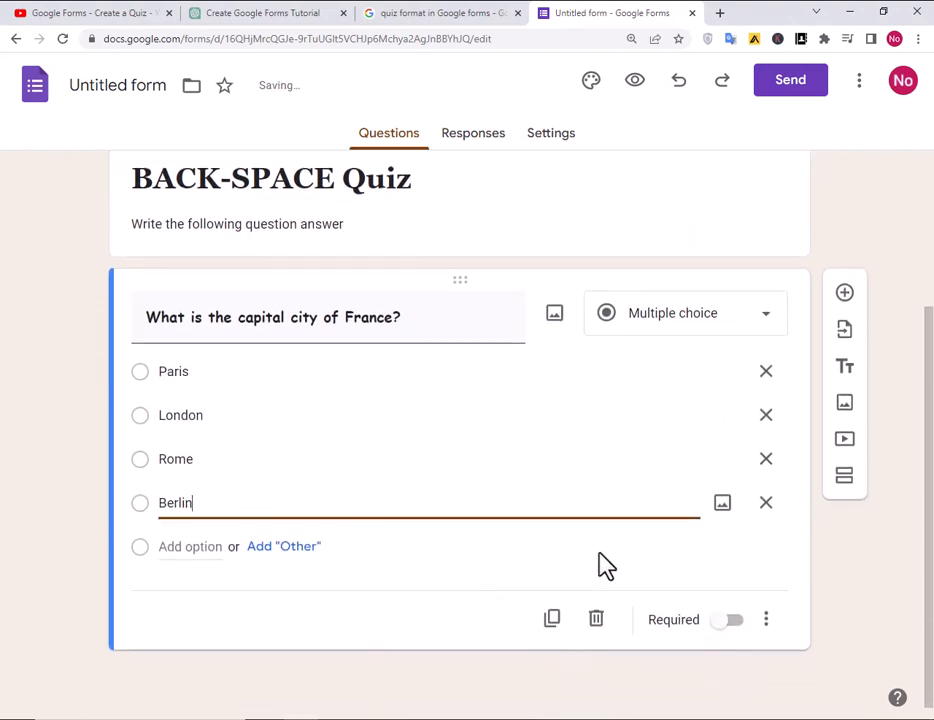
pyautogui.click(844, 293)
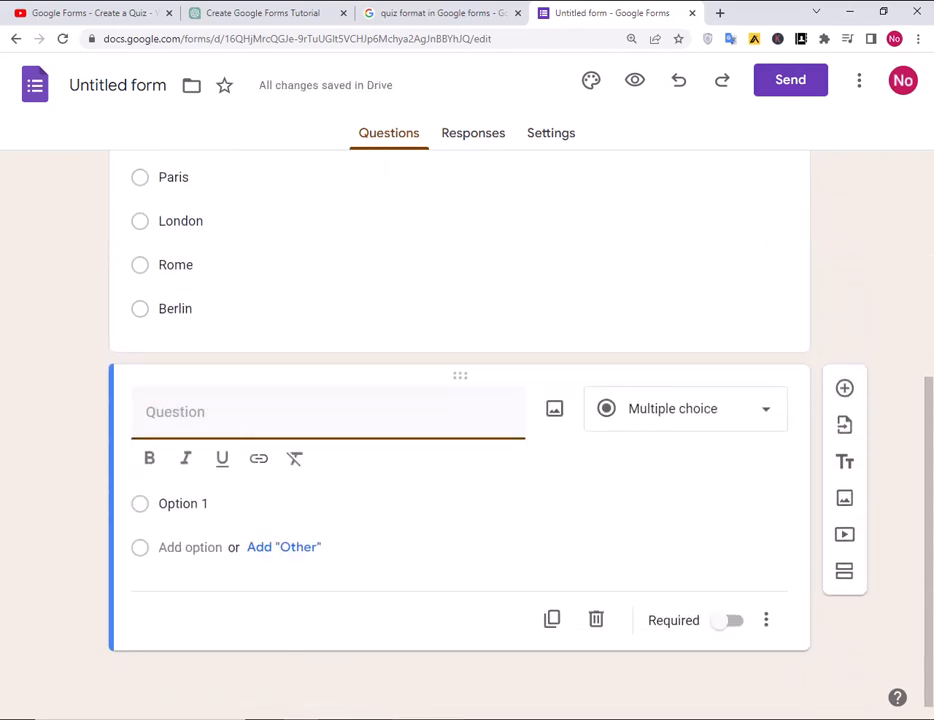
pyautogui.hotkey('alt', 'Tab')
pyautogui.moveTo(296, 289); pyautogui.dragTo(145, 290)
pyautogui.hotkey('ctrl', 'c')
pyautogui.click(52, 379)
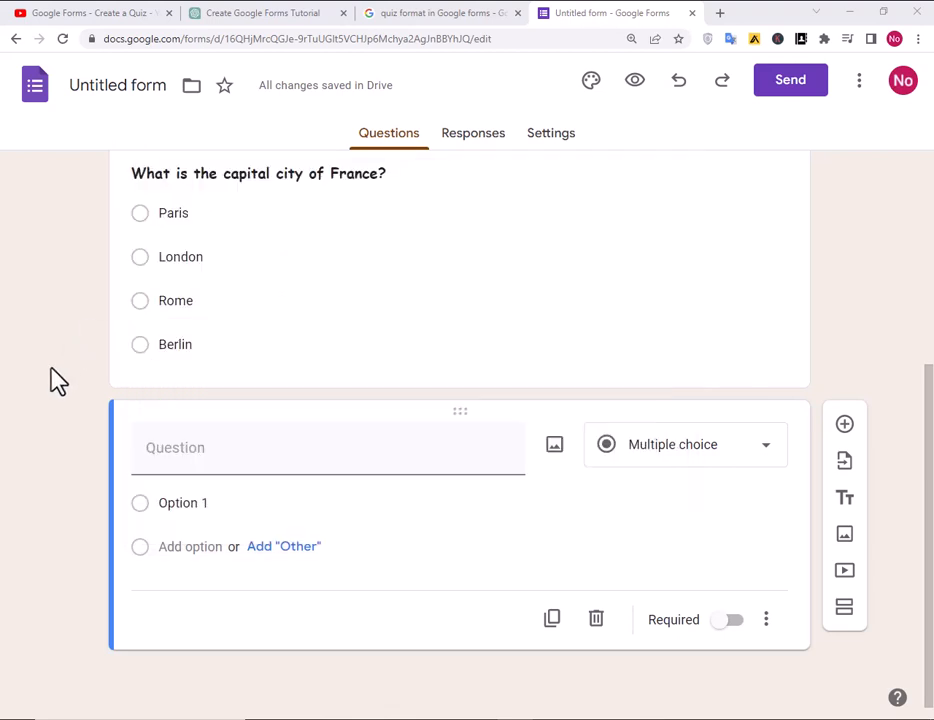
pyautogui.click(203, 464)
pyautogui.hotkey('ctrl', 'v')
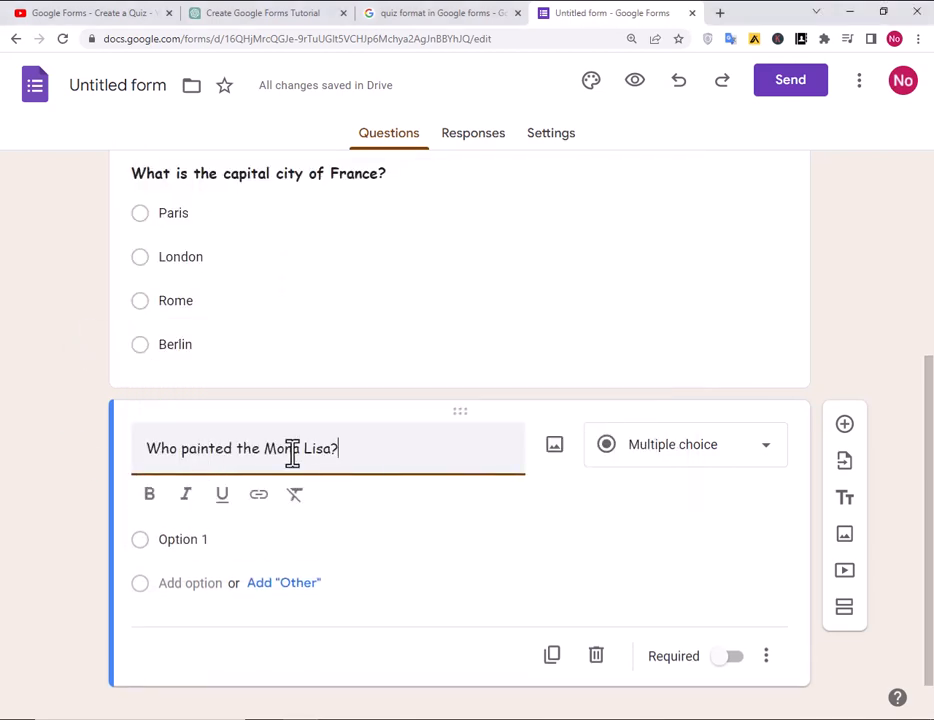
pyautogui.moveTo(348, 448); pyautogui.dragTo(140, 450)
pyautogui.click(150, 498)
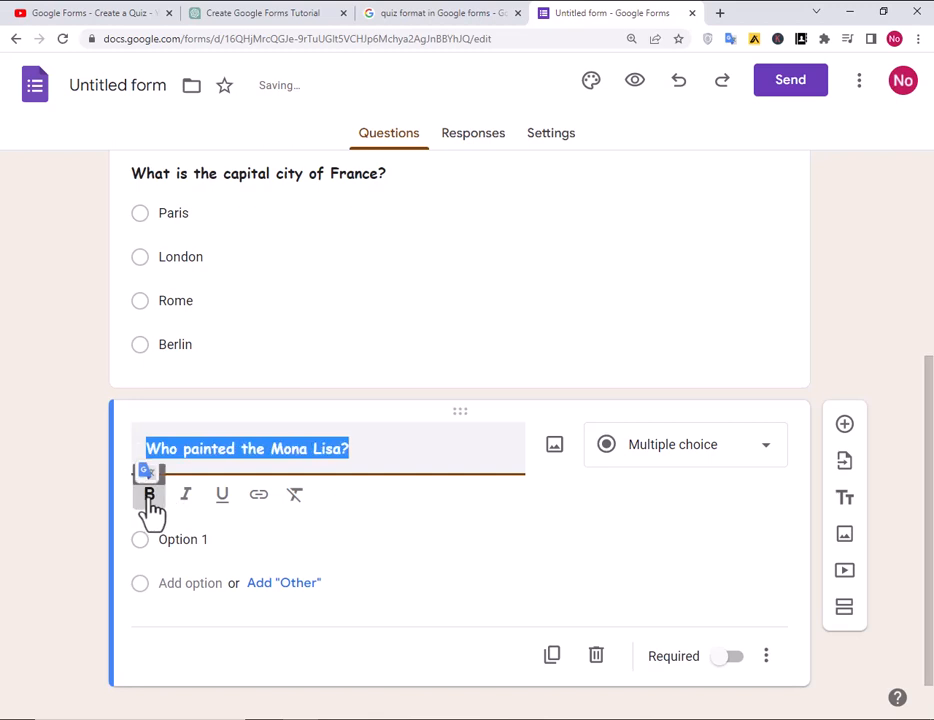
# Replace the Mona Lisa question's first option with "Leonardo da Vinci", copied from the Notepad list.
pyautogui.click(183, 539)
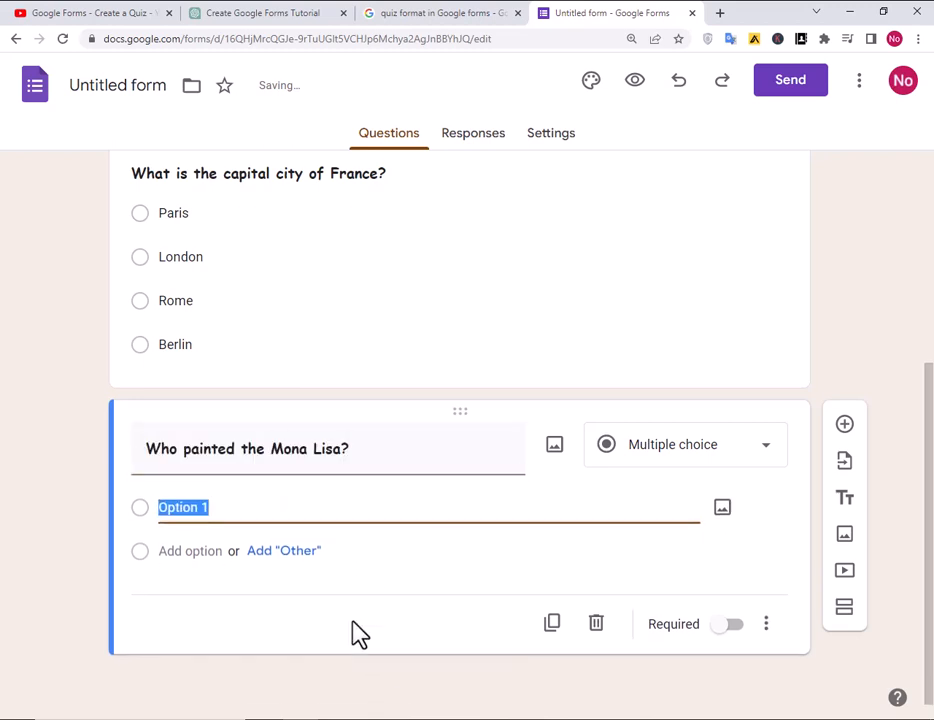
pyautogui.hotkey('alt', 'Tab')
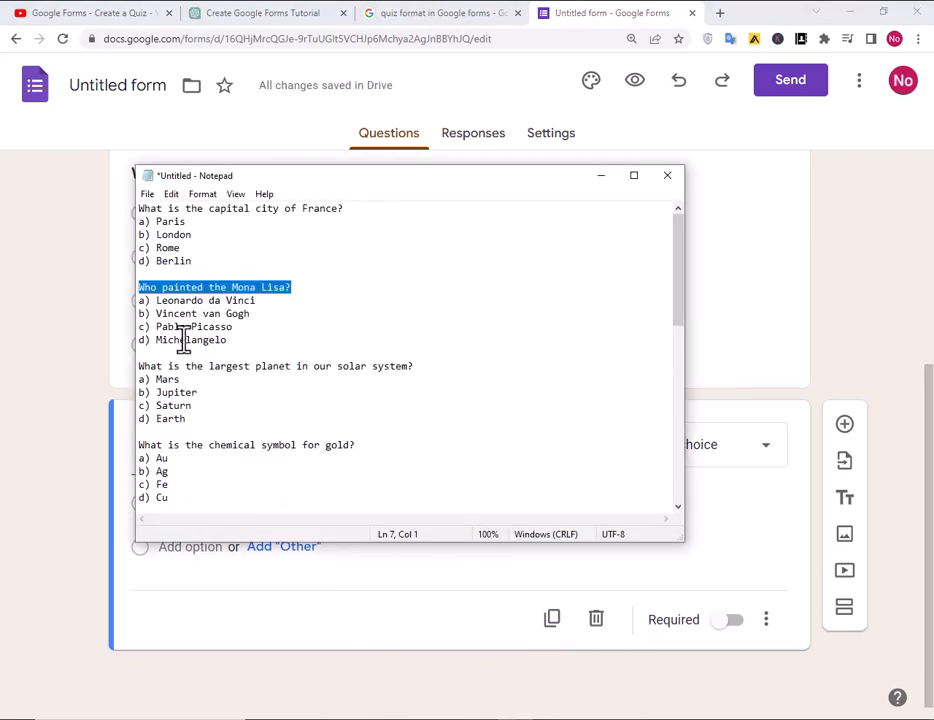
pyautogui.moveTo(142, 300)
pyautogui.mouseDown()
pyautogui.moveTo(271, 311)
pyautogui.moveTo(159, 306)
pyautogui.mouseUp()
pyautogui.click(273, 313)
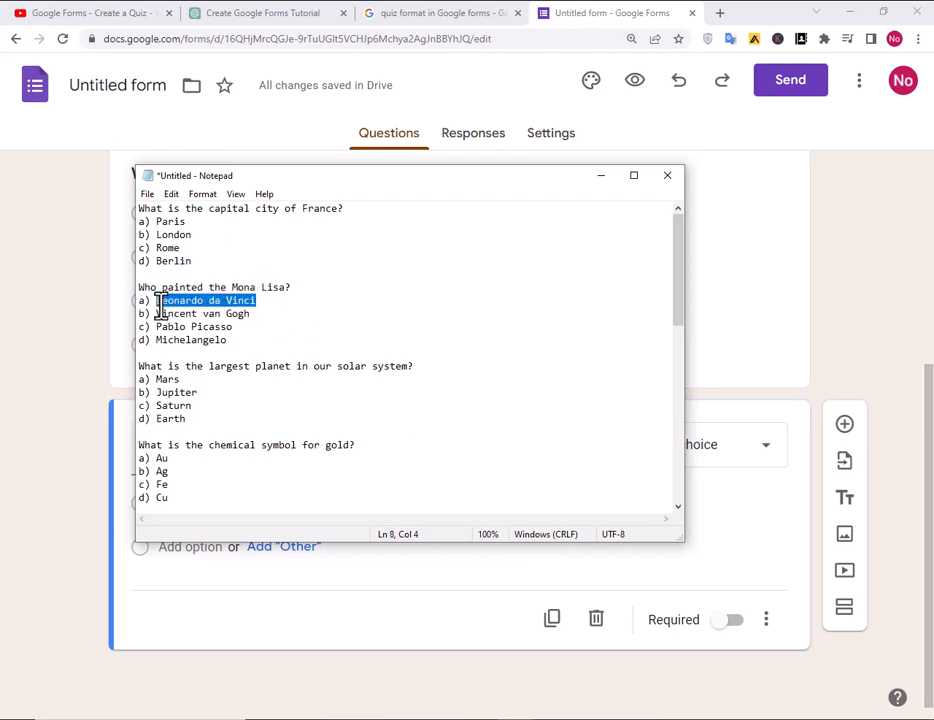
pyautogui.click(125, 521)
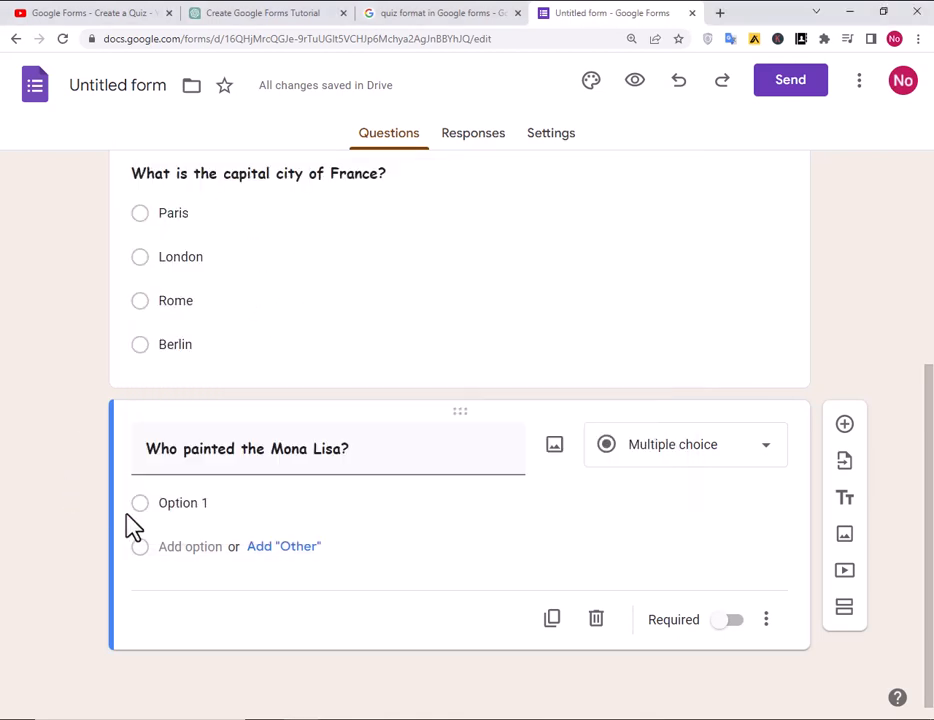
pyautogui.click(188, 501)
pyautogui.hotkey('ctrl', 'v')
# Add a second answer option to the Mona Lisa question reading "Vincent van Gogh", copied from the Notepad list.
pyautogui.click(207, 546)
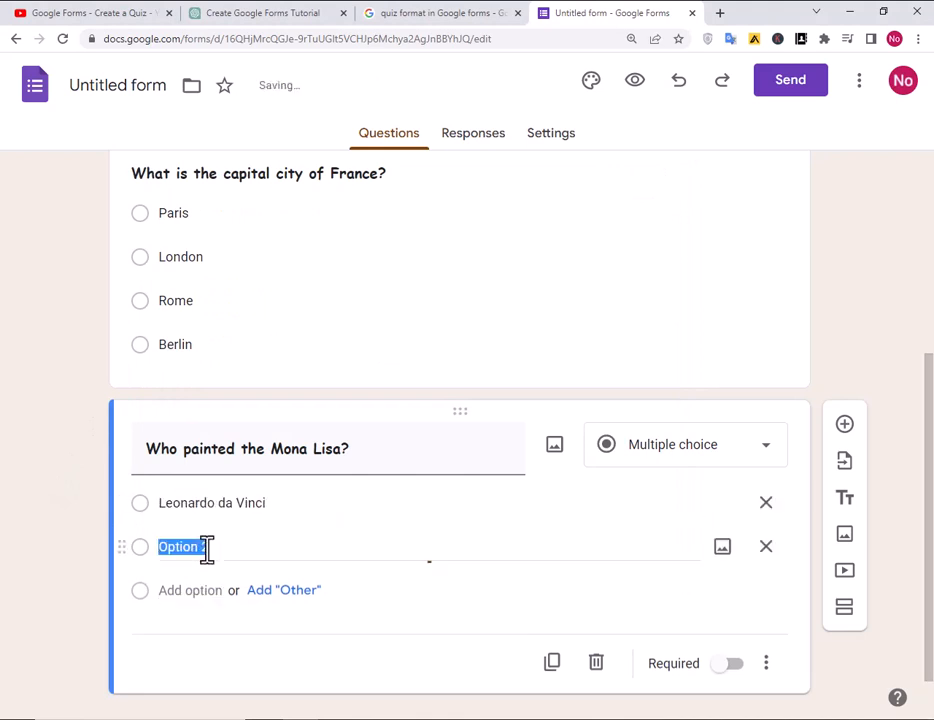
pyautogui.hotkey('alt', 'Tab')
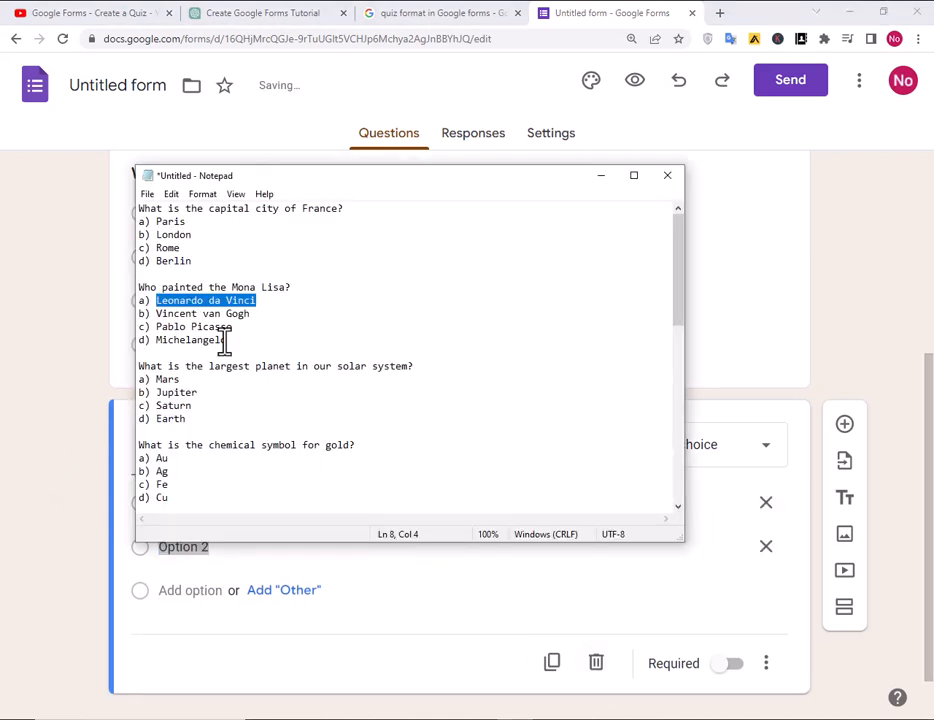
pyautogui.moveTo(251, 313); pyautogui.dragTo(160, 318)
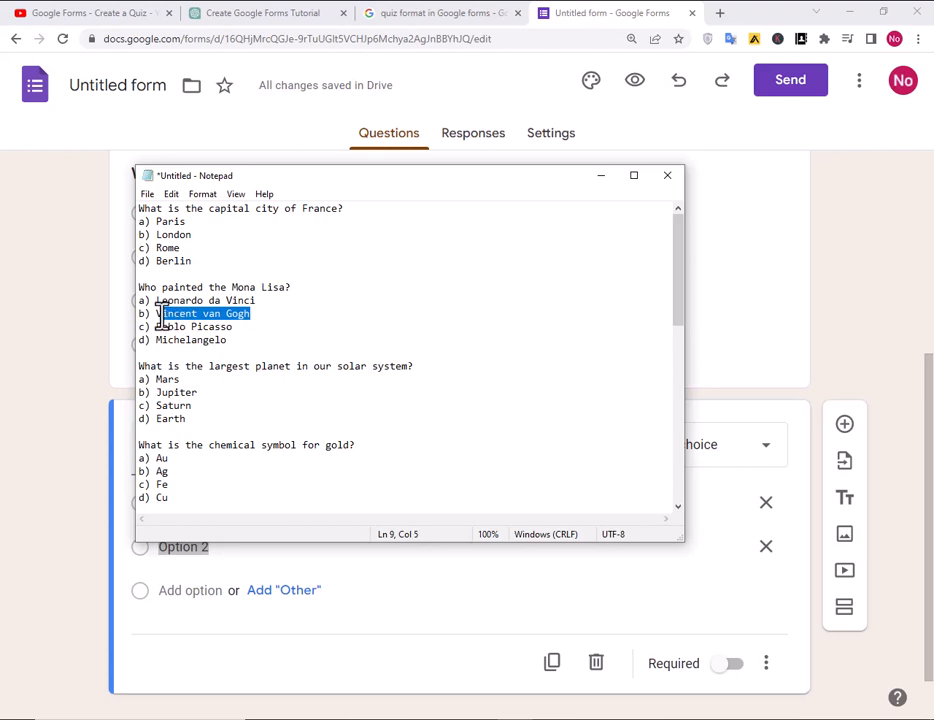
pyautogui.click(152, 560)
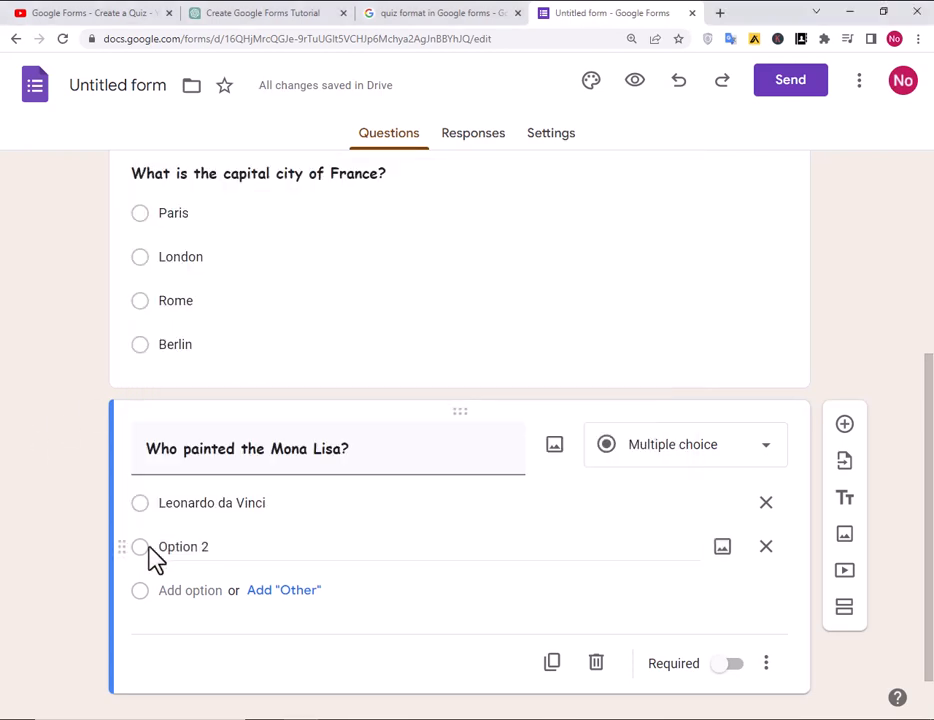
pyautogui.click(178, 553)
pyautogui.hotkey('ctrl', 'v')
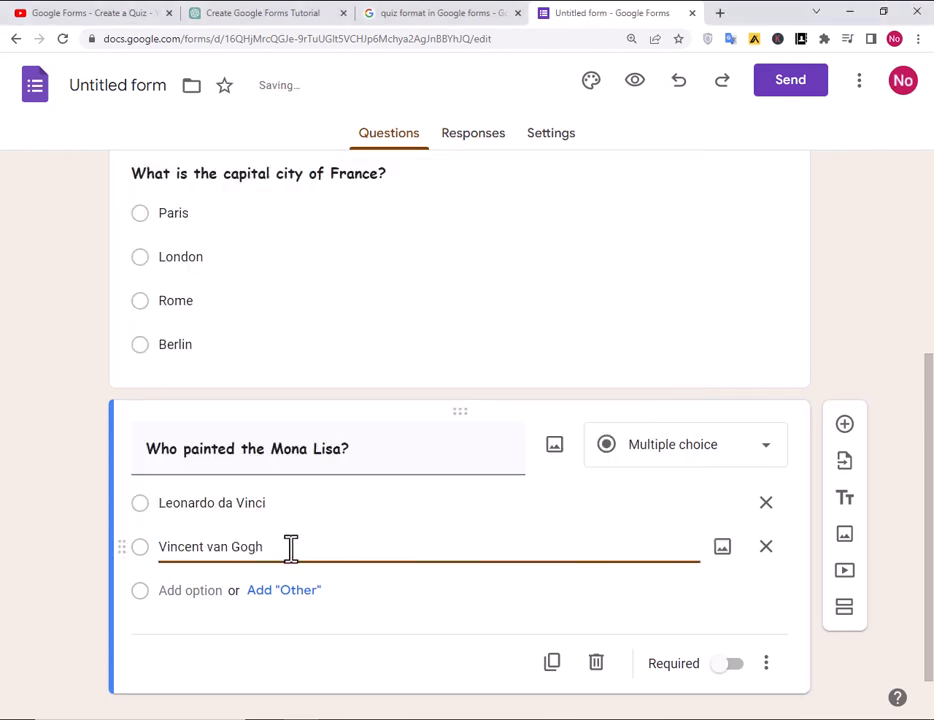
# Add a third answer option to the Mona Lisa question and fill it with "Pablo Picasso" from the Notepad list.
pyautogui.click(240, 600)
pyautogui.hotkey('alt', 'Tab')
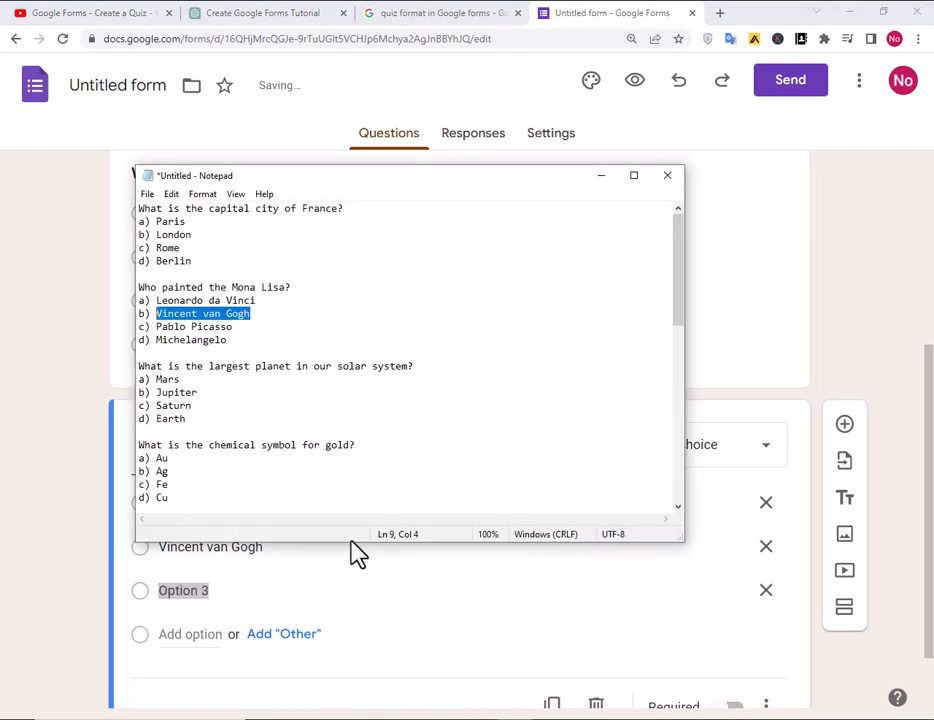
pyautogui.moveTo(235, 330); pyautogui.dragTo(162, 333)
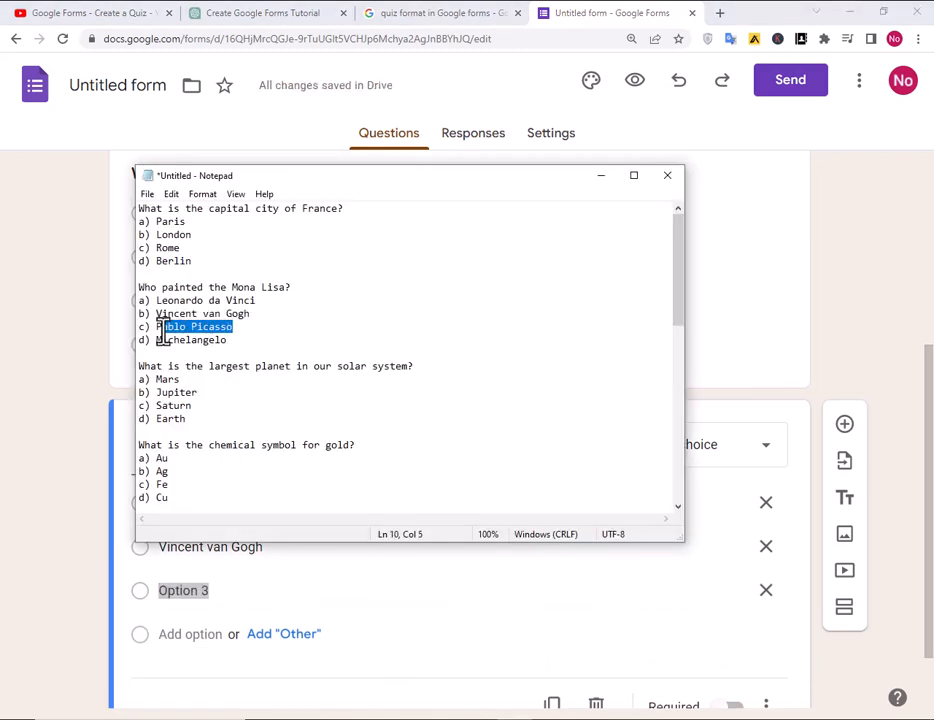
pyautogui.click(60, 520)
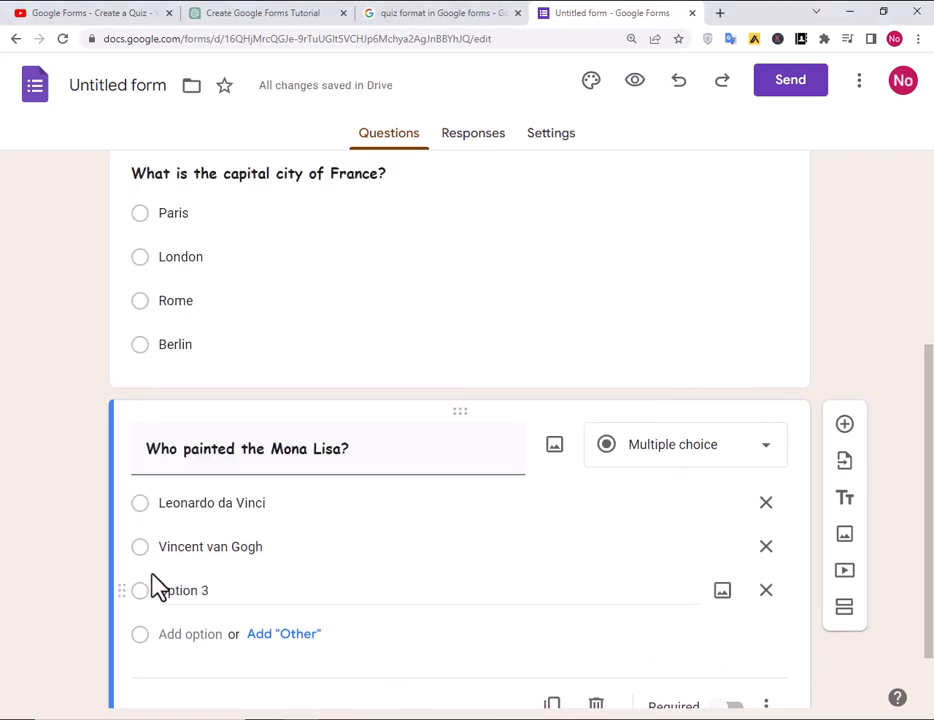
pyautogui.click(183, 592)
pyautogui.hotkey('ctrl', 'v')
# Add a fourth answer option to the Mona Lisa question reading "Michelangelo", taken from the Notepad list.
pyautogui.scroll(-1, 240, 500)
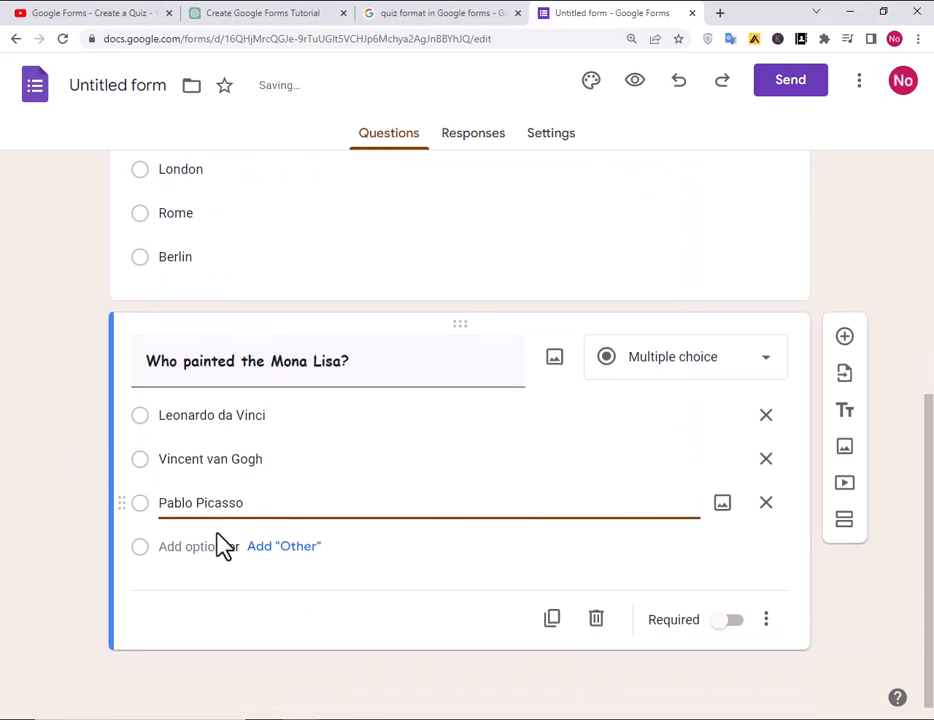
pyautogui.click(198, 549)
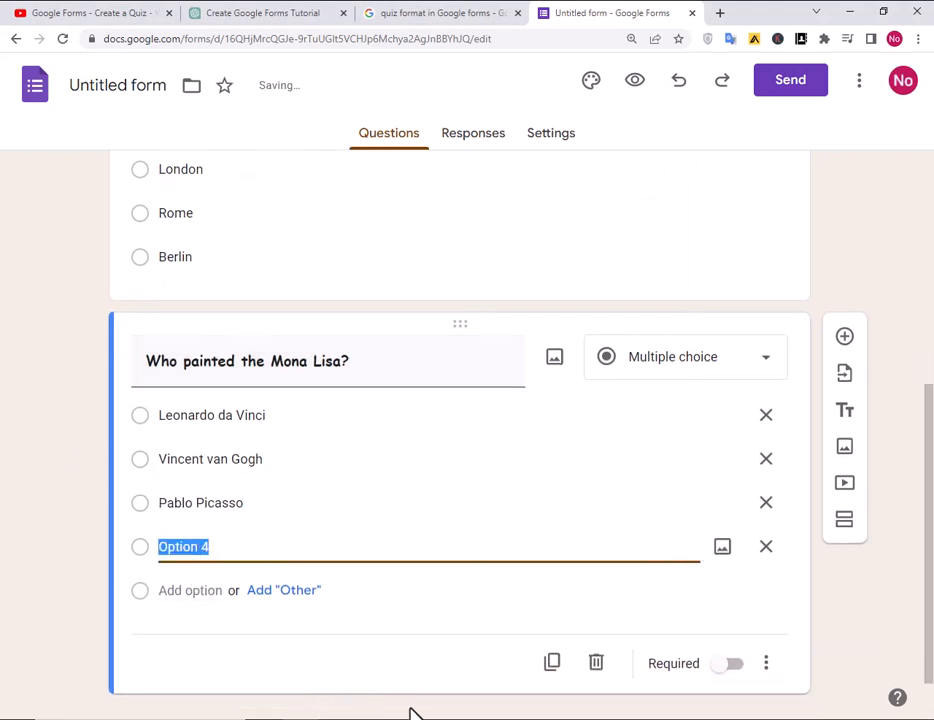
pyautogui.hotkey('alt', 'Tab')
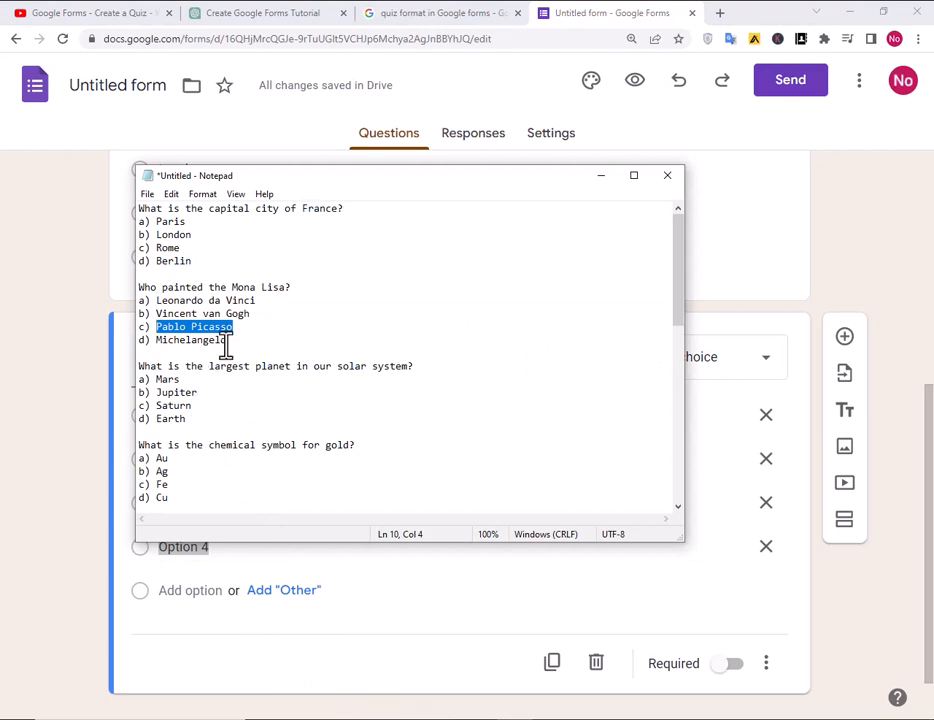
pyautogui.moveTo(228, 340); pyautogui.dragTo(152, 342)
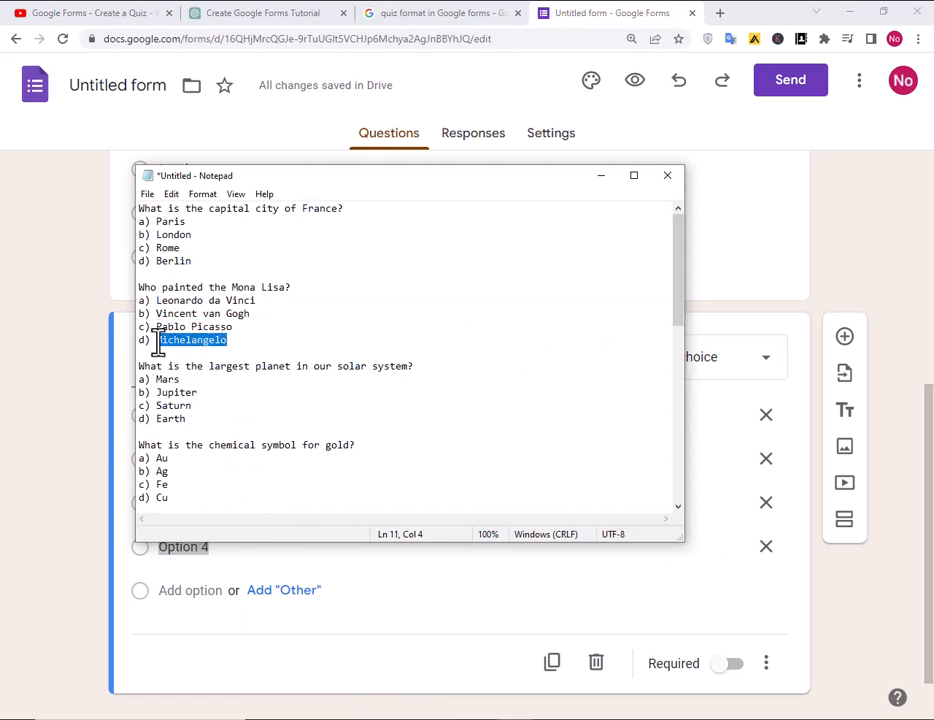
pyautogui.hotkey('alt', 'Tab')
pyautogui.click(180, 546)
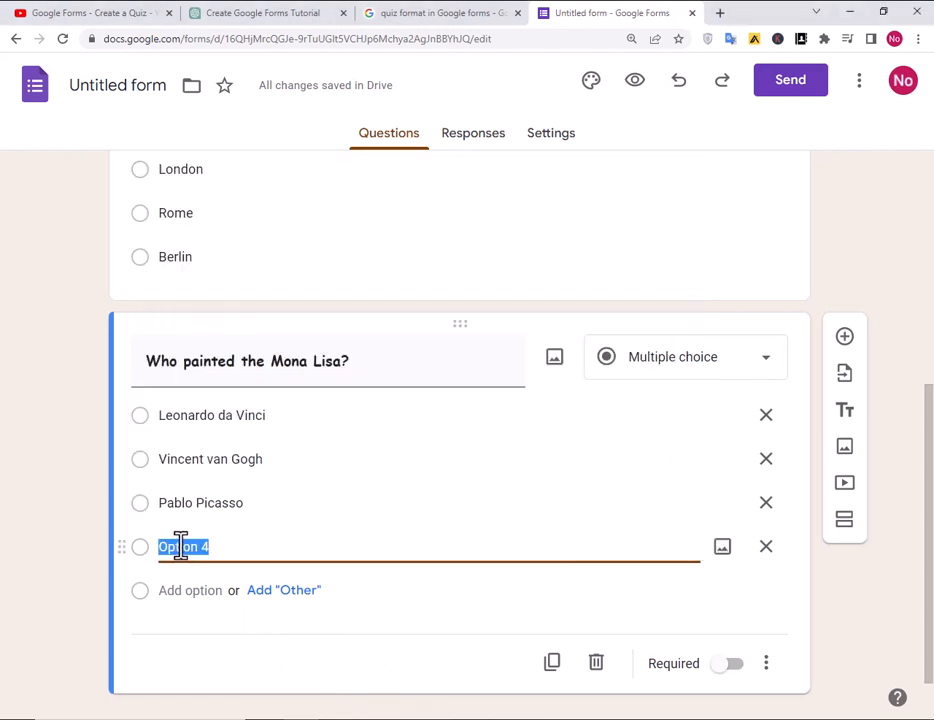
pyautogui.write('Michelangelo')
# Add a third question titled "What is the largest planet in our solar system?" from the Notepad list and make its title bold.
pyautogui.scroll(-1, 233, 497)
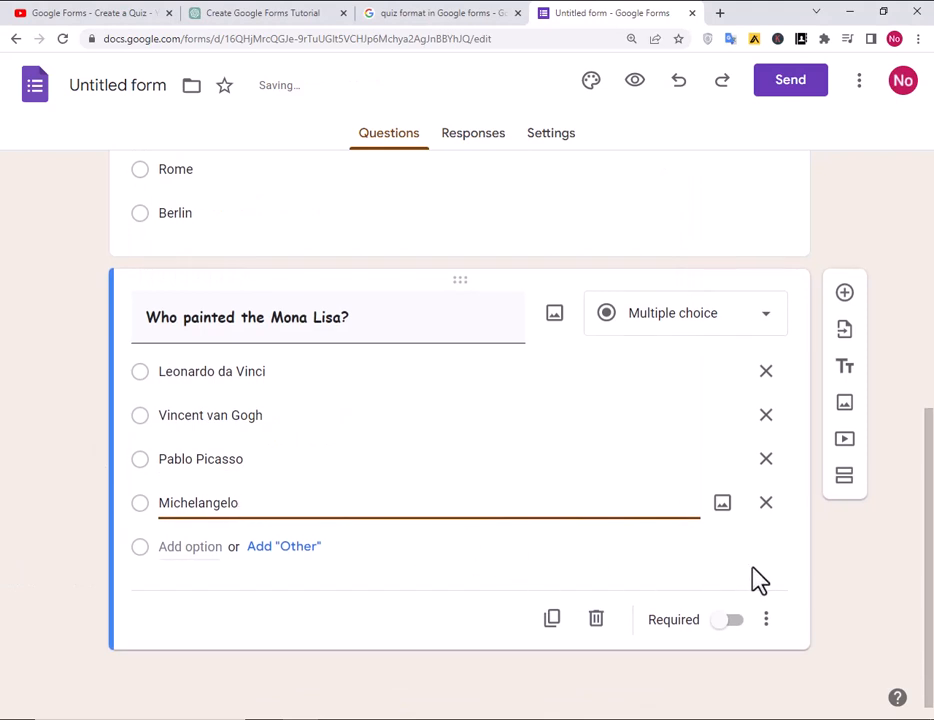
pyautogui.click(849, 300)
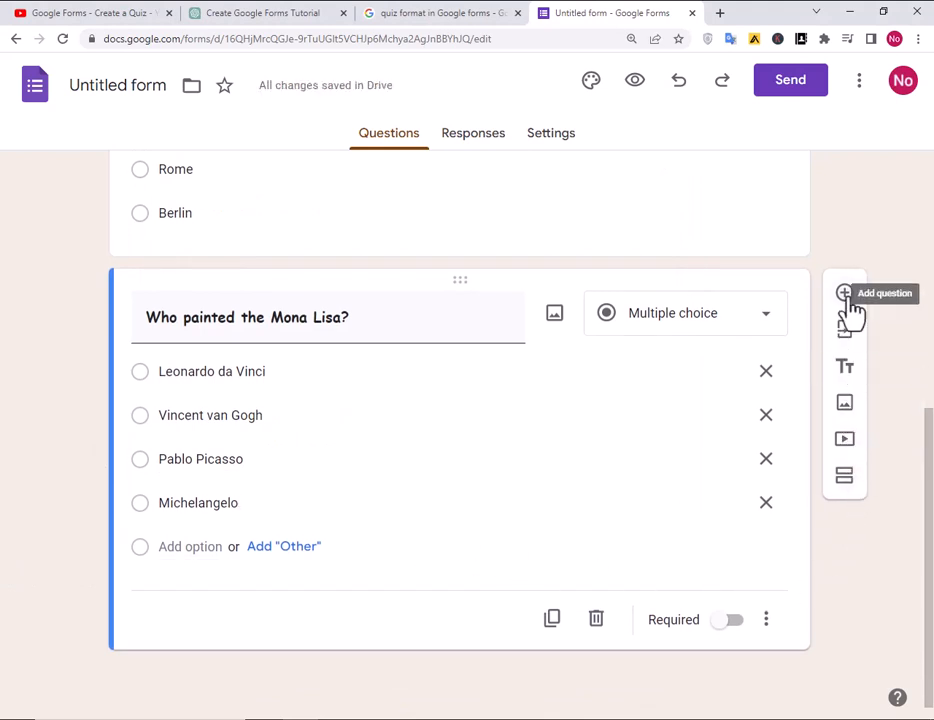
pyautogui.click(849, 302)
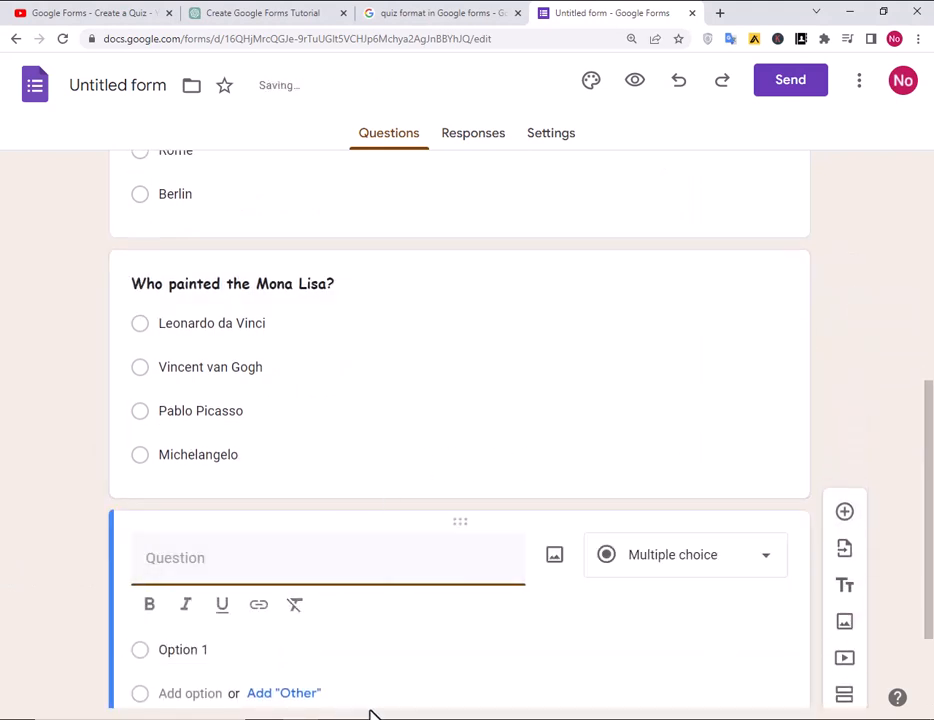
pyautogui.click(512, 718)
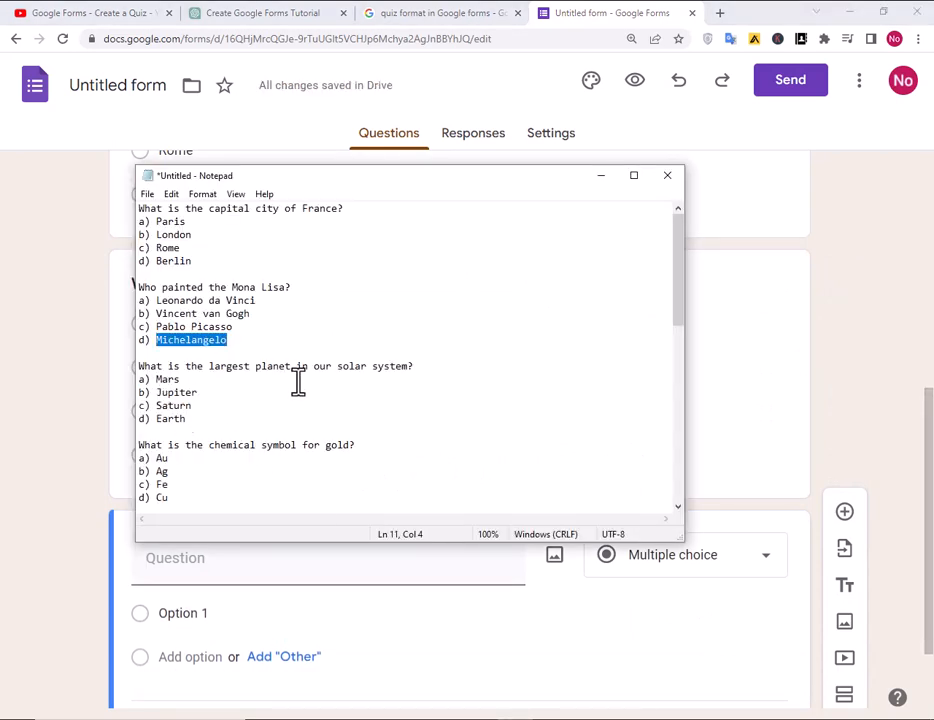
pyautogui.moveTo(433, 367); pyautogui.dragTo(141, 363)
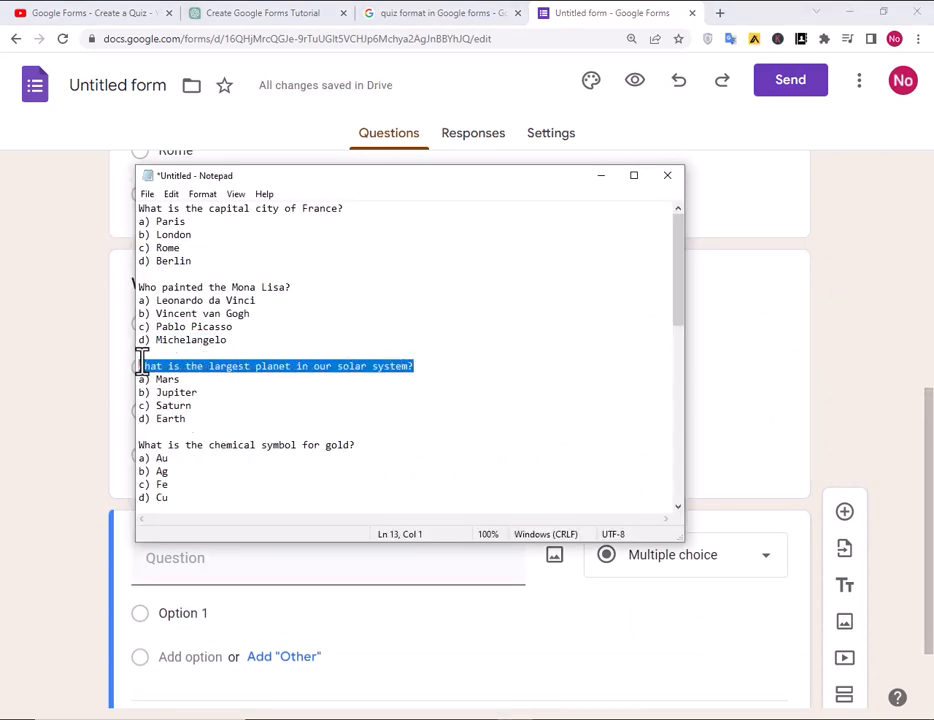
pyautogui.hotkey('ctrl', 'c')
pyautogui.click(181, 558)
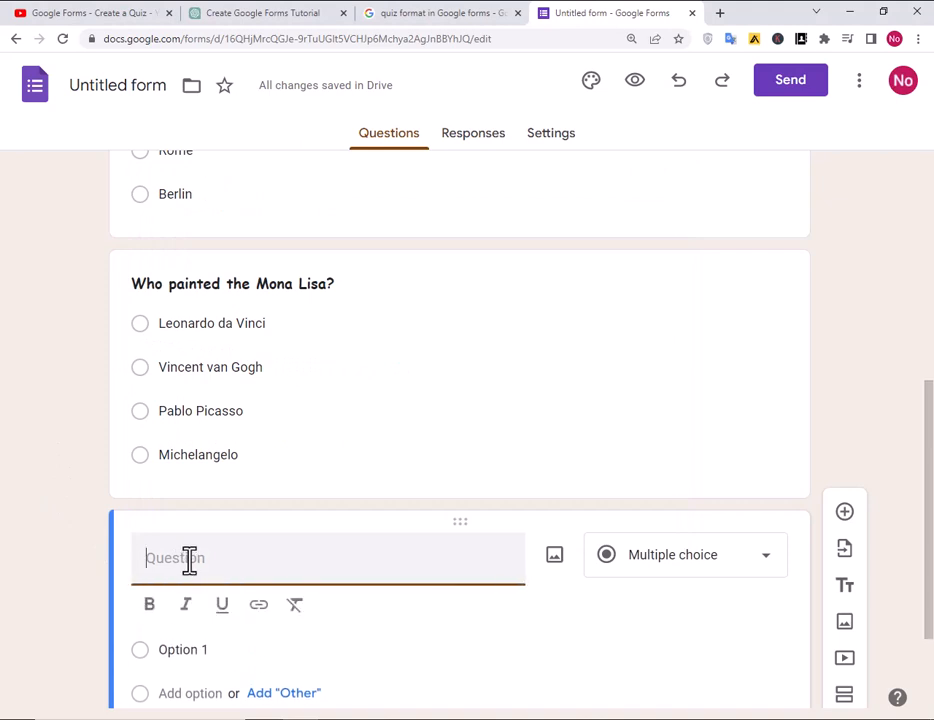
pyautogui.hotkey('ctrl', 'v')
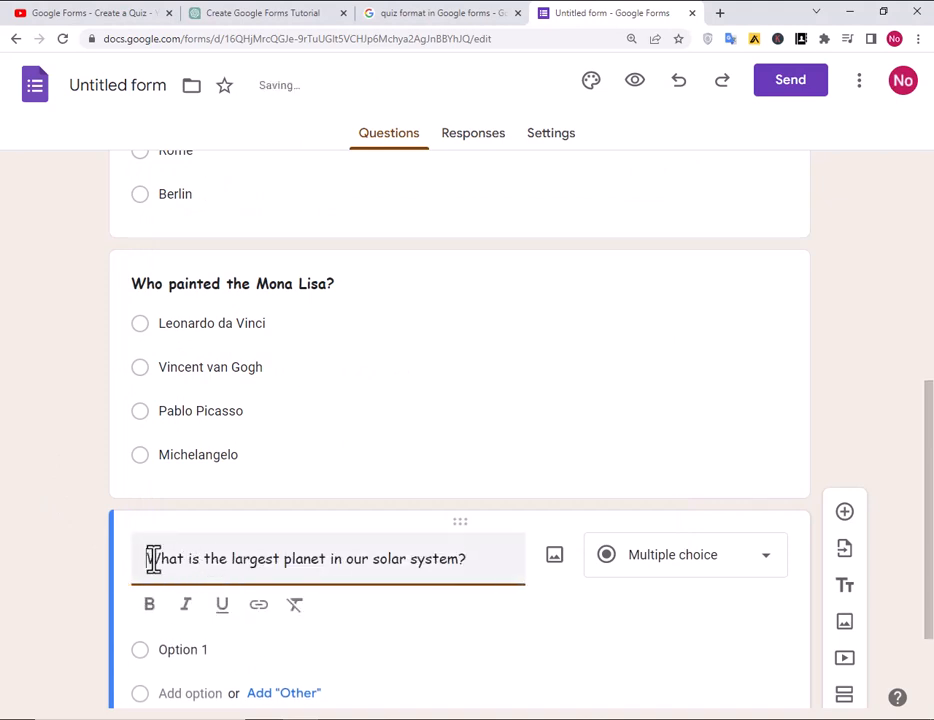
pyautogui.moveTo(153, 560); pyautogui.dragTo(480, 559)
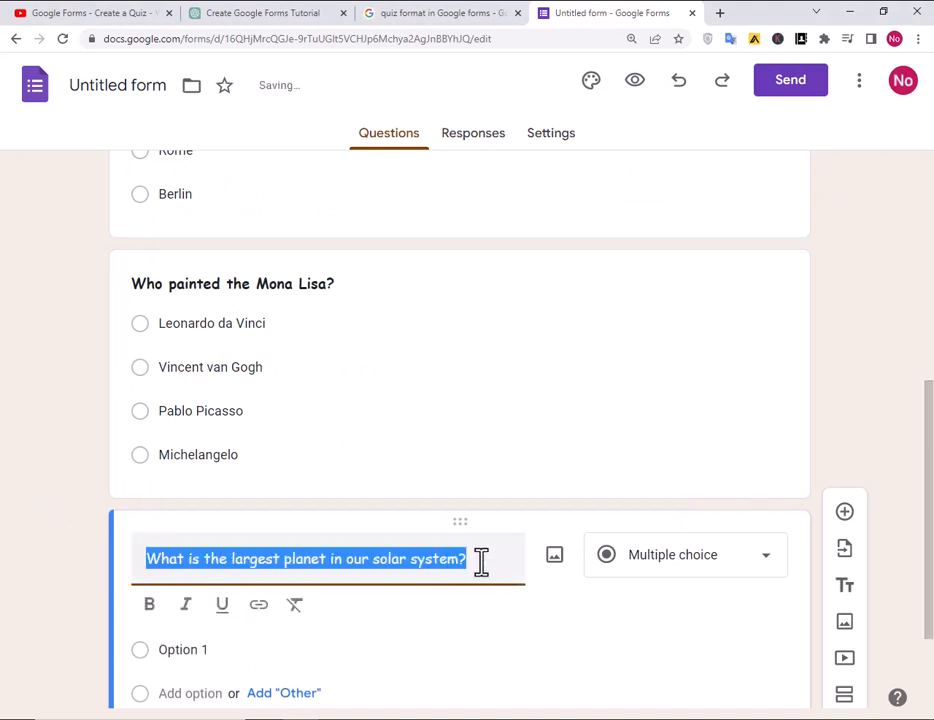
pyautogui.click(150, 610)
pyautogui.scroll(-2, 292, 630)
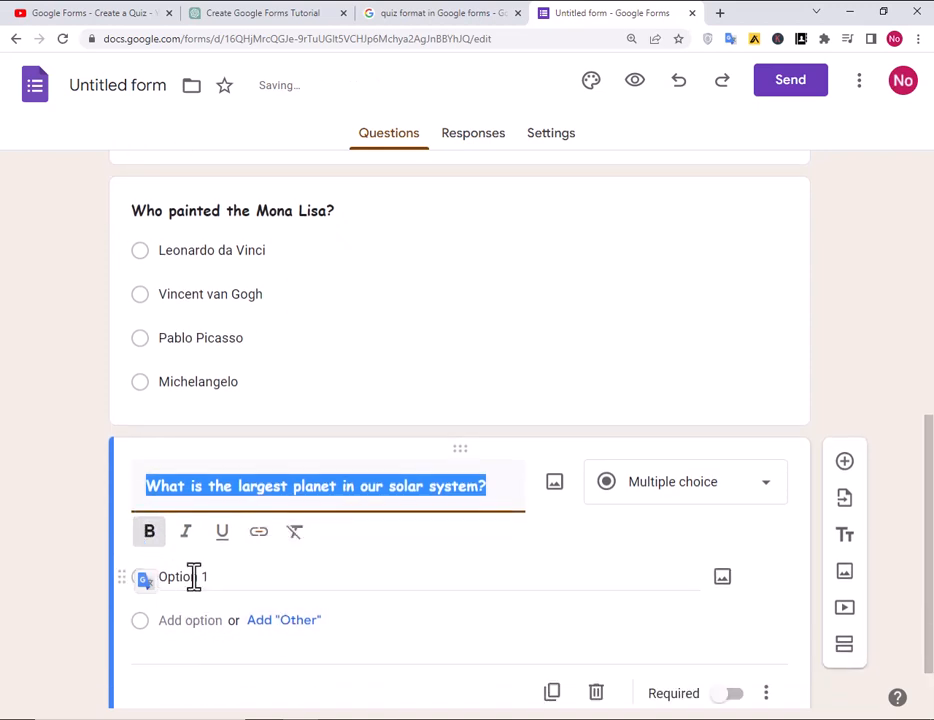
# Fill the first answer option of the largest planet question with "Mars", copied from the Notepad list.
pyautogui.click(194, 577)
pyautogui.hotkey('alt', 'Tab')
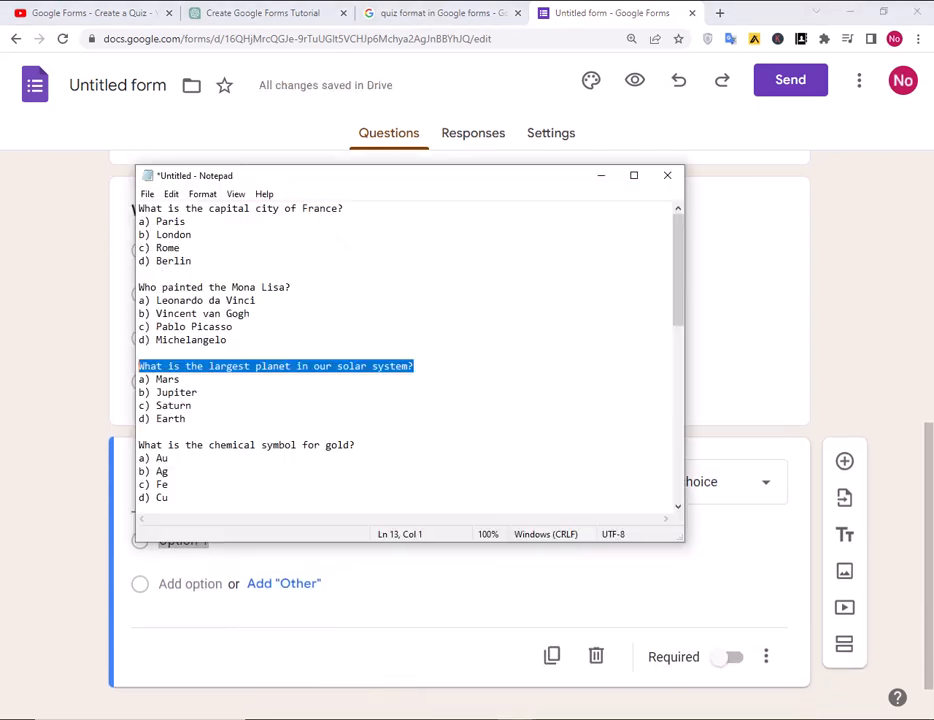
pyautogui.moveTo(185, 379); pyautogui.dragTo(162, 380)
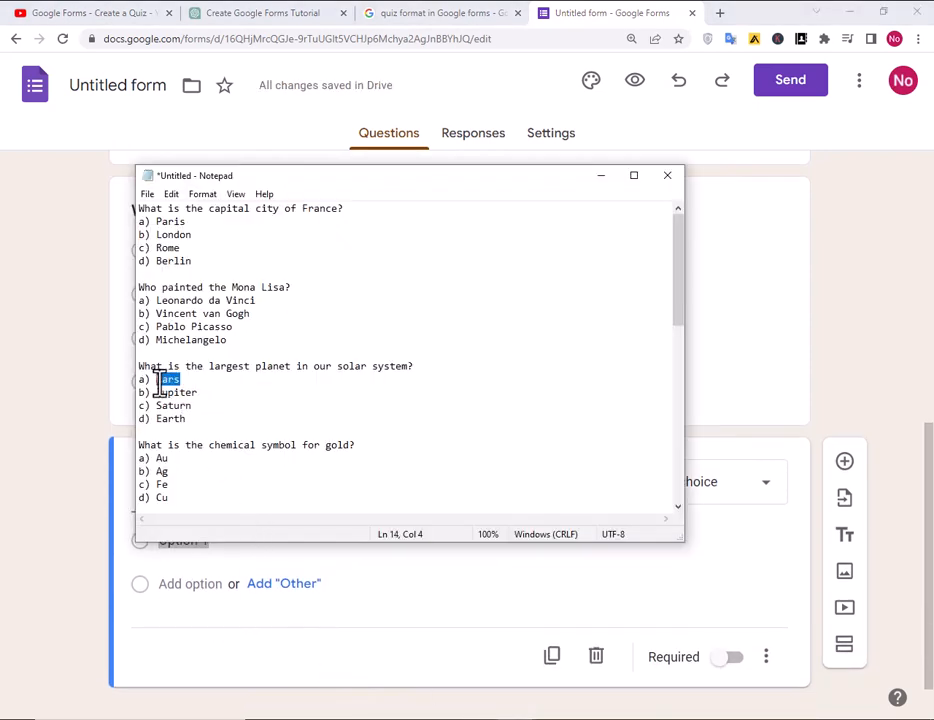
pyautogui.hotkey('ctrl', 'c')
pyautogui.hotkey('alt', 'Tab')
pyautogui.click(171, 540)
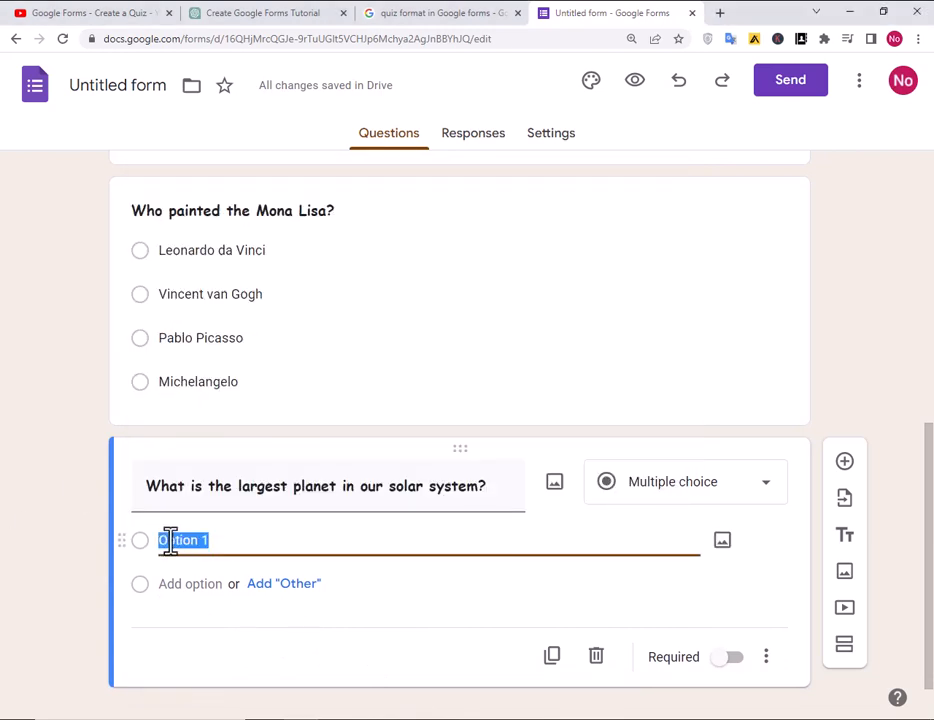
pyautogui.hotkey('ctrl', 'v')
# Add a second answer option to the largest planet question reading "Jupiter", copied from the Notepad list.
pyautogui.hotkey('alt', 'Tab')
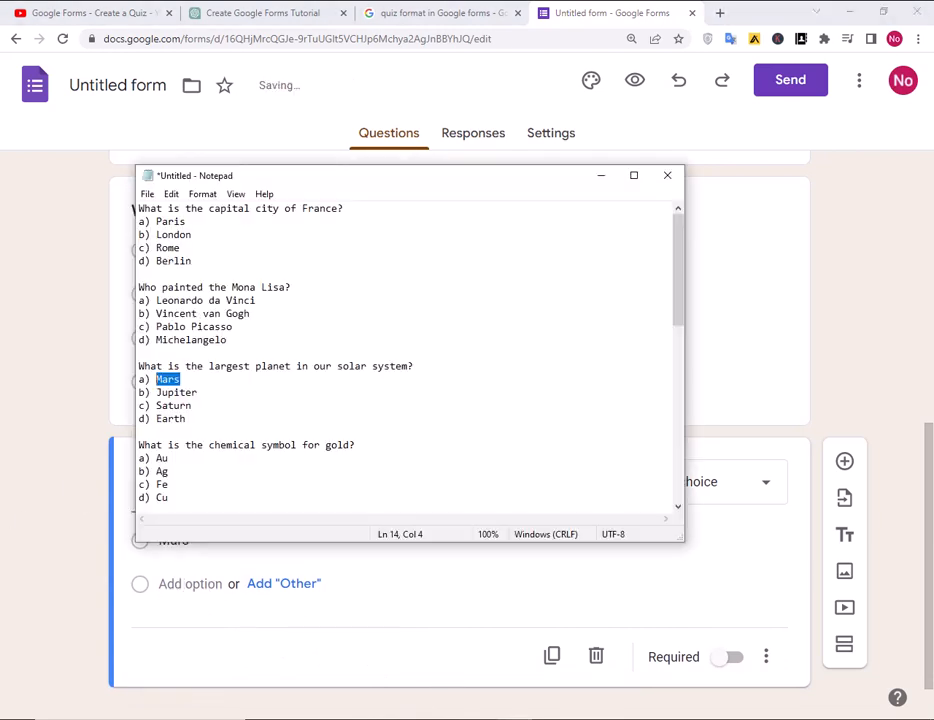
pyautogui.moveTo(202, 396); pyautogui.dragTo(176, 397)
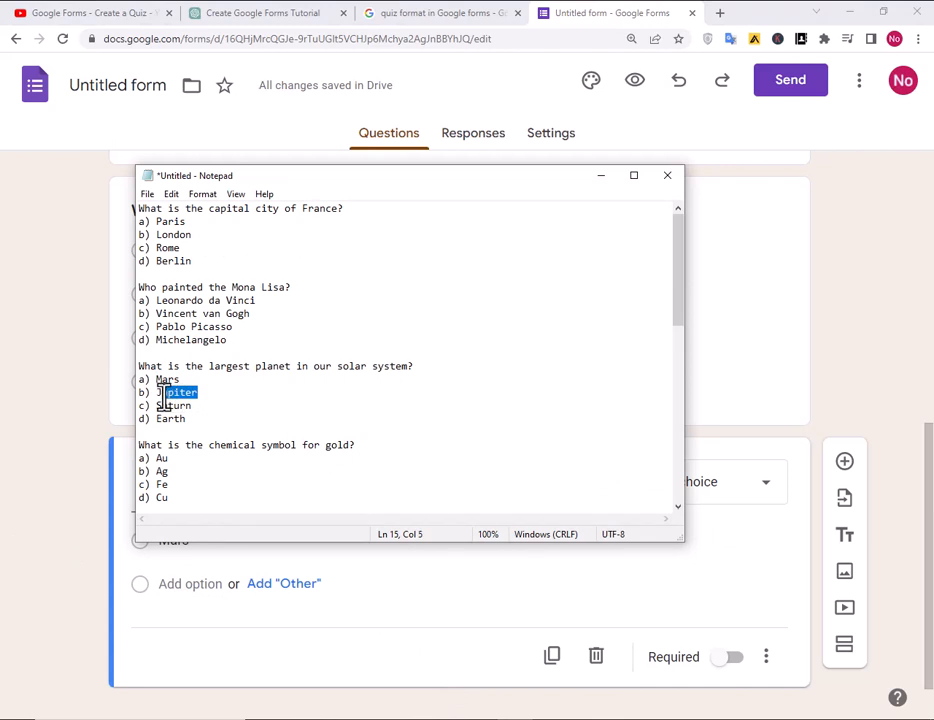
pyautogui.hotkey('ctrl', 'c')
pyautogui.hotkey('alt', 'Tab')
pyautogui.click(190, 583)
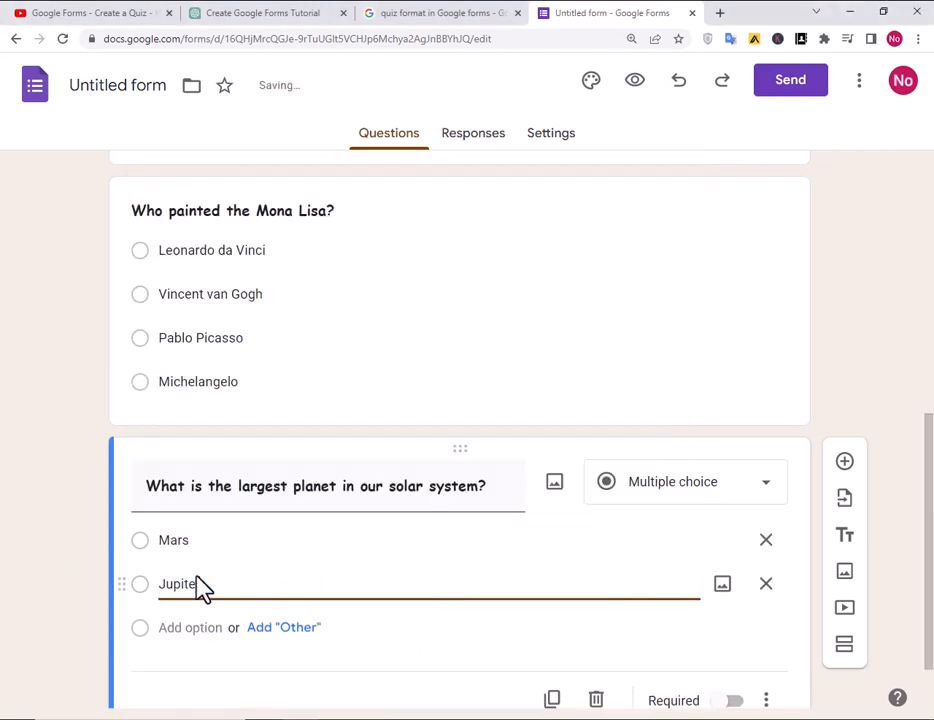
# Add a third answer option to the largest planet question and fill it with "Saturn" from the Notepad list.
pyautogui.hotkey('alt', 'Tab')
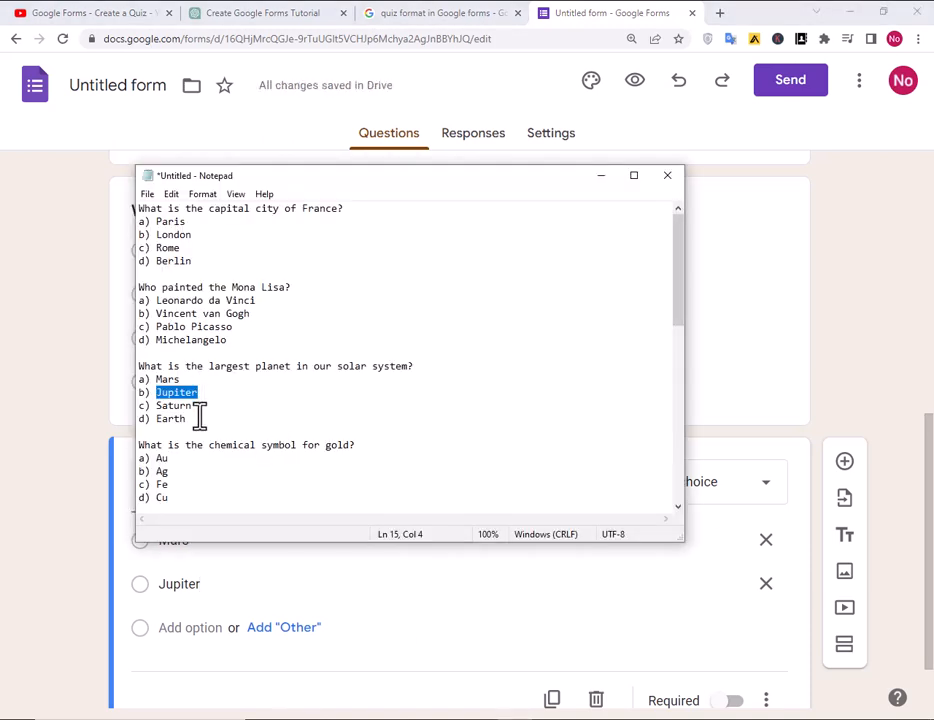
pyautogui.moveTo(199, 410); pyautogui.dragTo(157, 408)
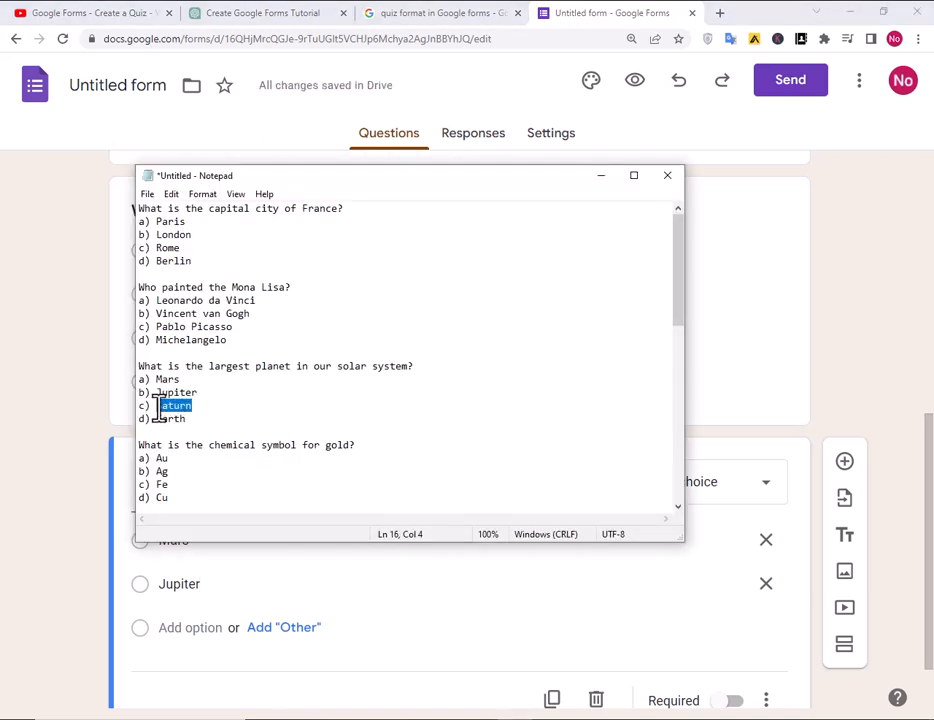
pyautogui.hotkey('ctrl', 'c')
pyautogui.hotkey('alt', 'Tab')
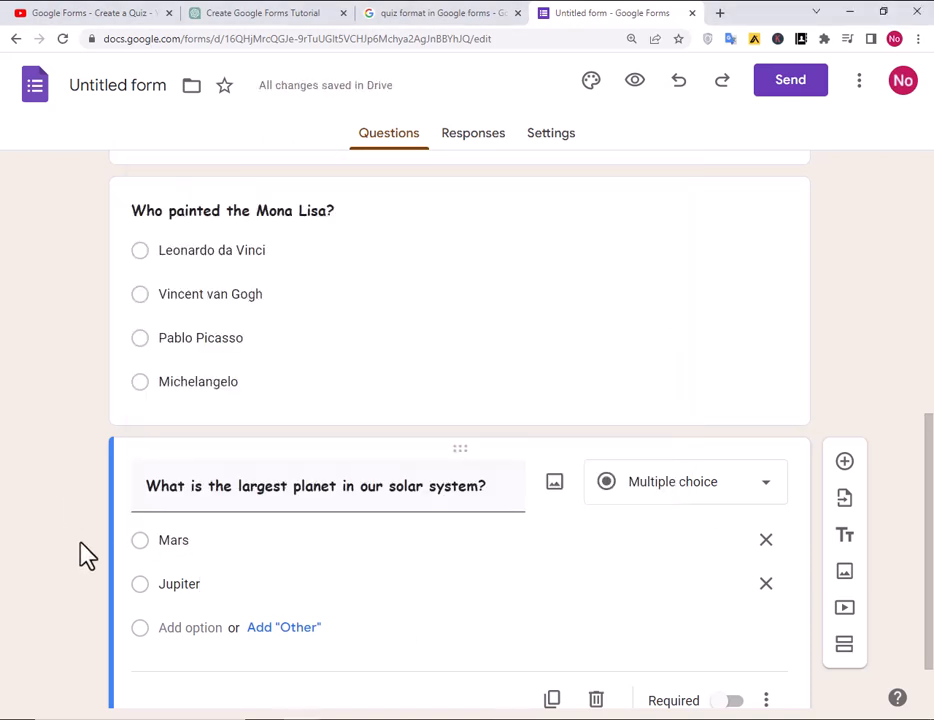
pyautogui.click(191, 627)
pyautogui.hotkey('ctrl', 'v')
# Add a fourth answer option to the largest planet question reading "Earth", taken from the Notepad list.
pyautogui.scroll(-1, 210, 520)
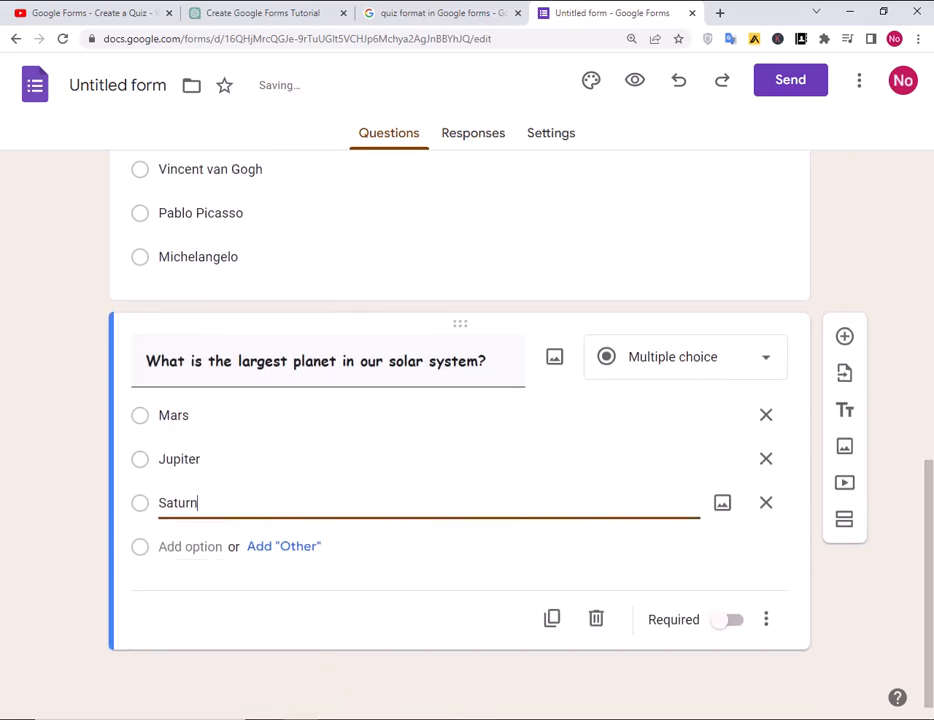
pyautogui.hotkey('alt', 'Tab')
pyautogui.moveTo(190, 418); pyautogui.dragTo(177, 421)
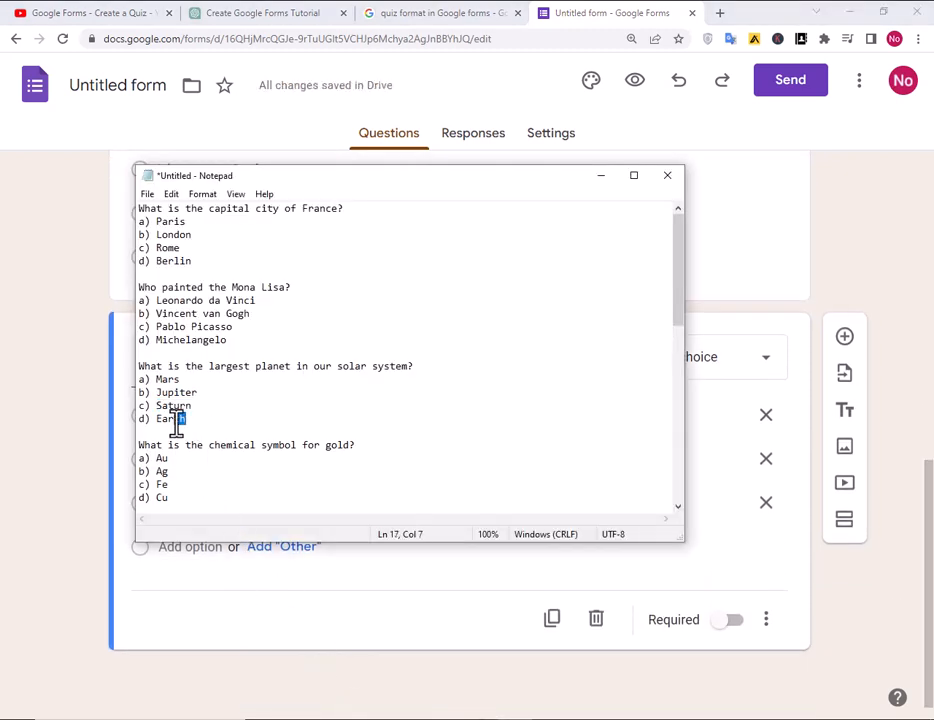
pyautogui.hotkey('ctrl', 'c')
pyautogui.hotkey('alt', 'Tab')
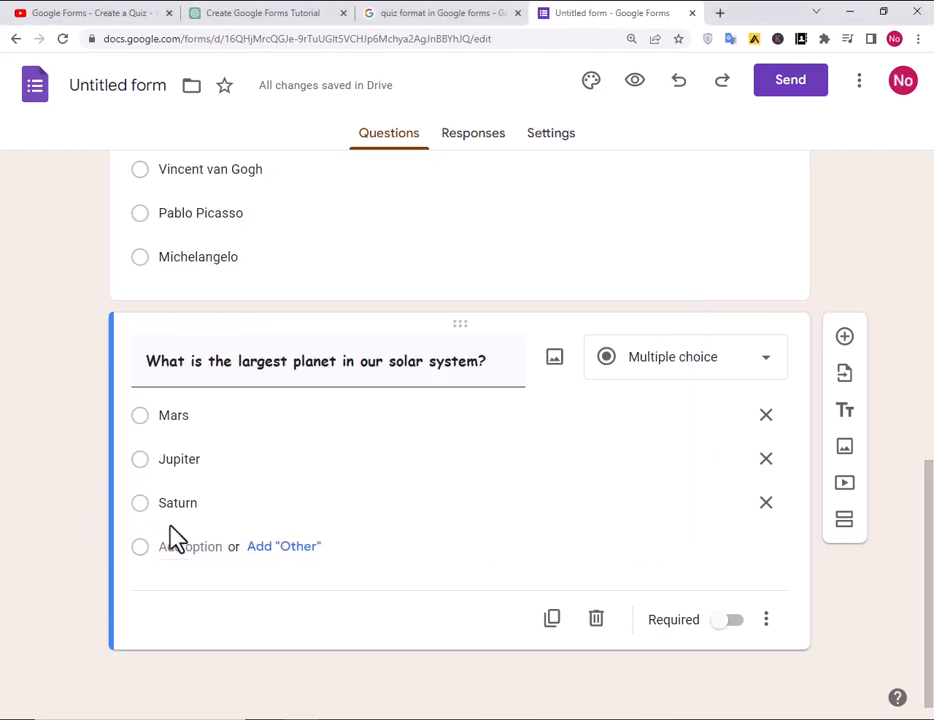
pyautogui.click(182, 547)
pyautogui.hotkey('ctrl', 'v')
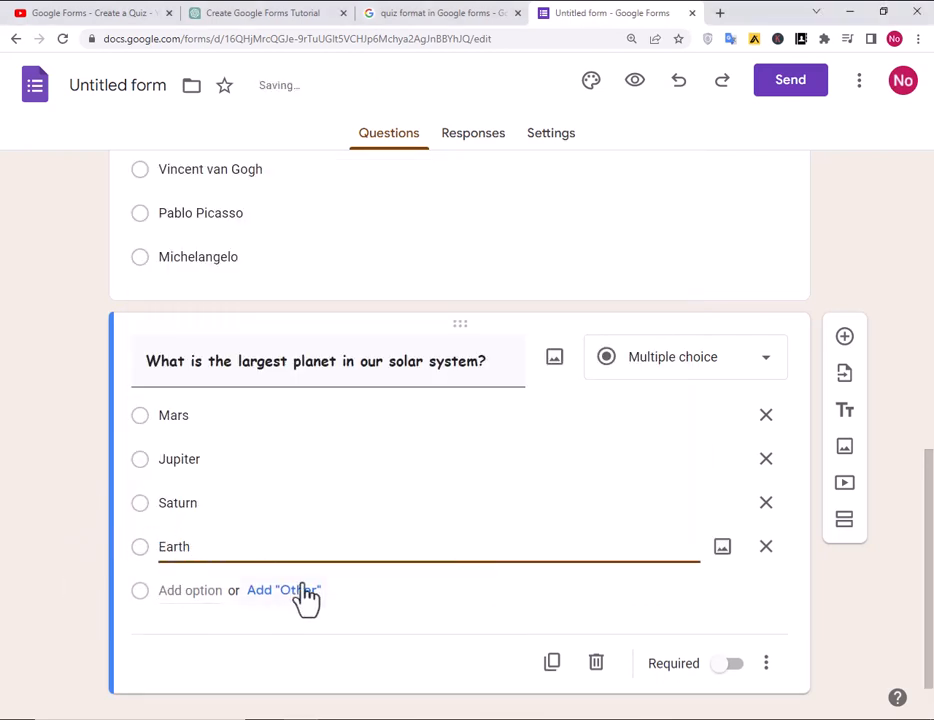
# Add a fourth question below the largest planet question and set its type to Checkboxes.
pyautogui.scroll(-1, 280, 550)
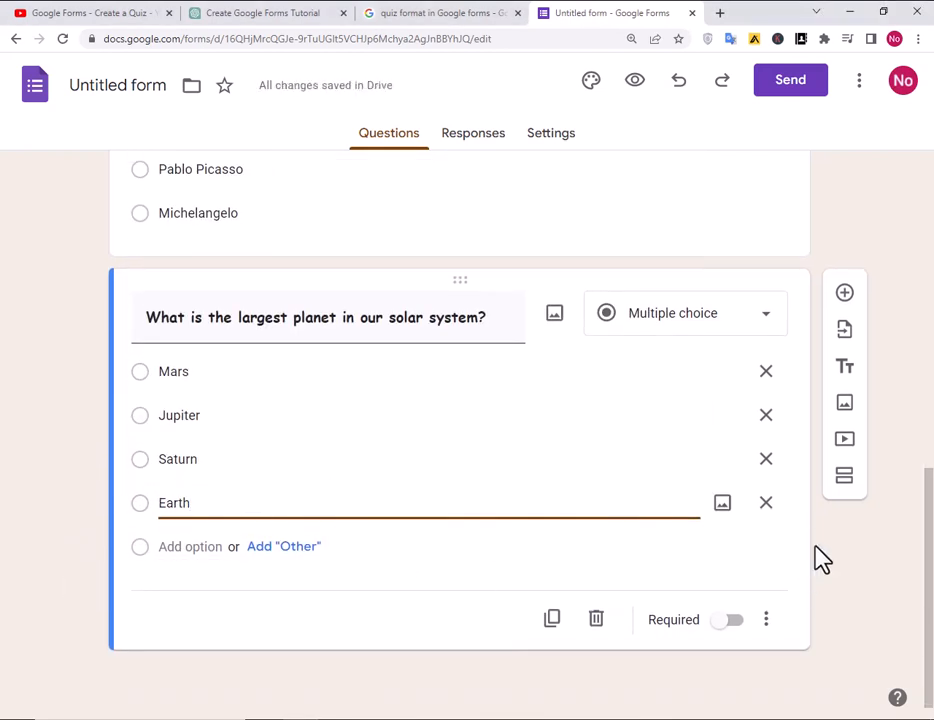
pyautogui.click(843, 295)
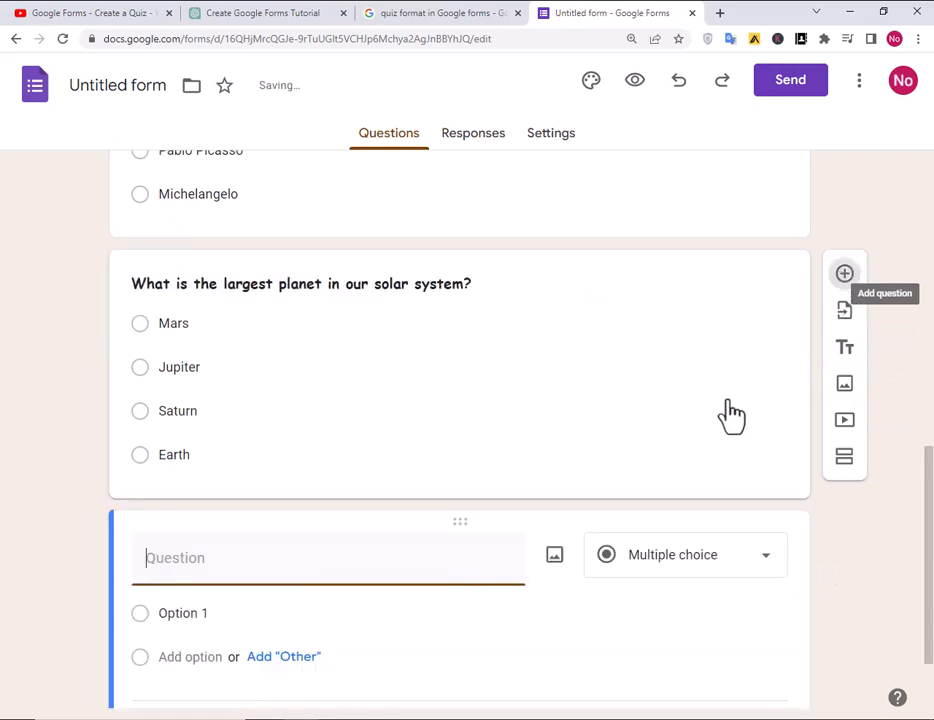
pyautogui.scroll(-2, 600, 643)
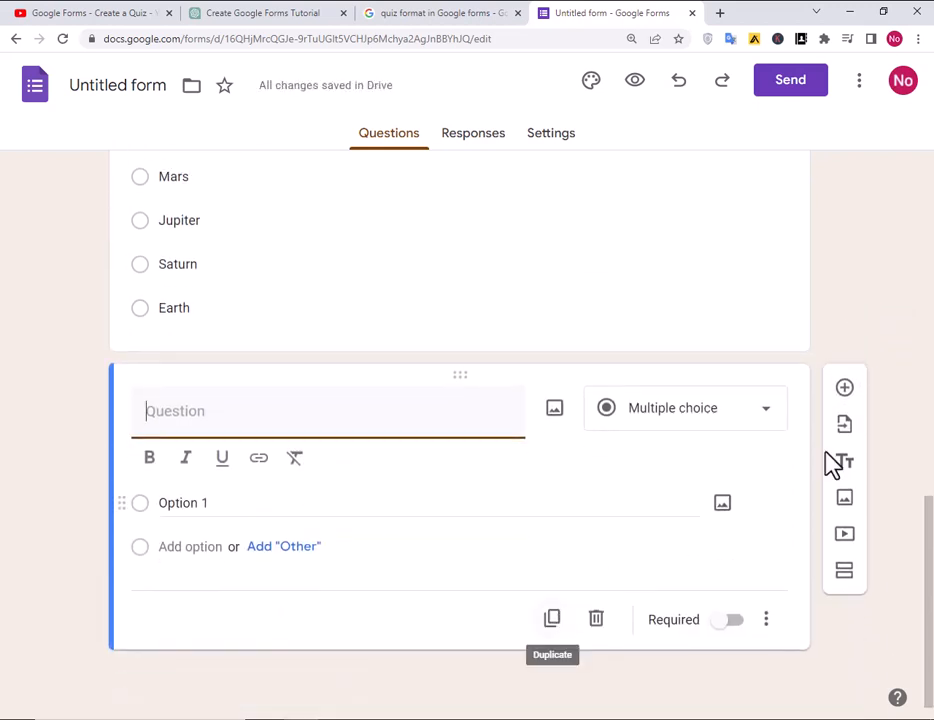
pyautogui.click(706, 418)
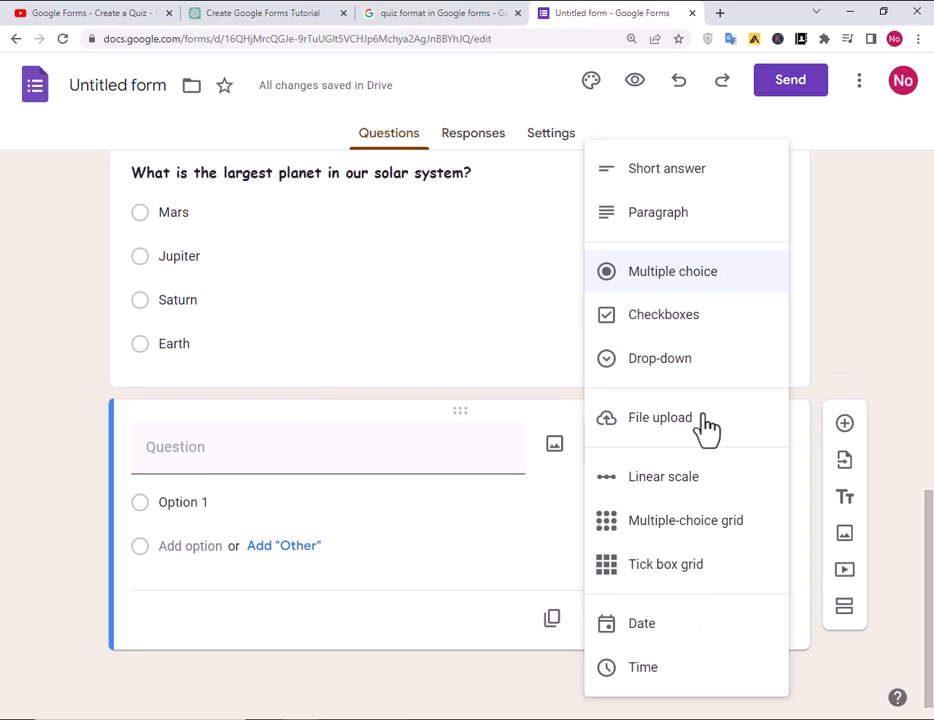
pyautogui.click(651, 325)
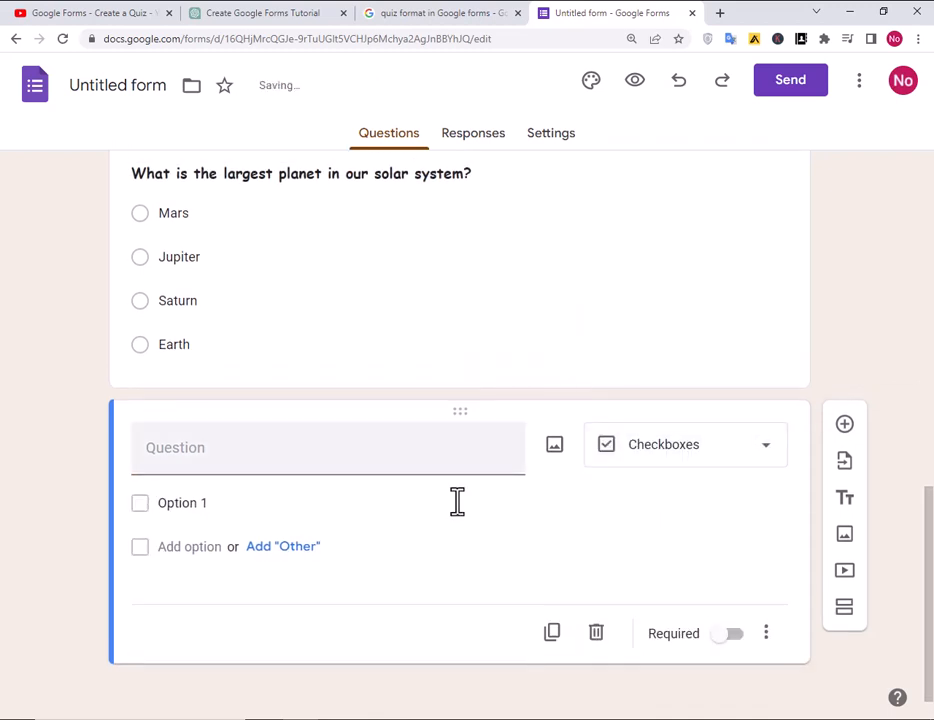
# Title the new checkbox question "What is the chemical symbol for gold?" from the Notepad list and make the title bold.
pyautogui.click(183, 503)
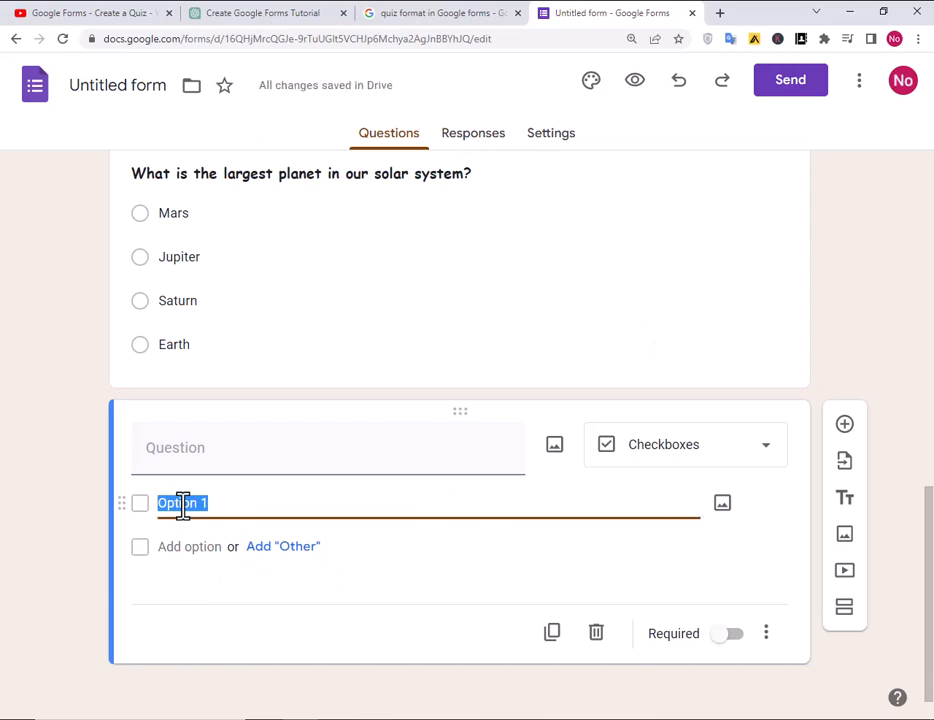
pyautogui.click(208, 449)
pyautogui.hotkey('alt', 'Tab')
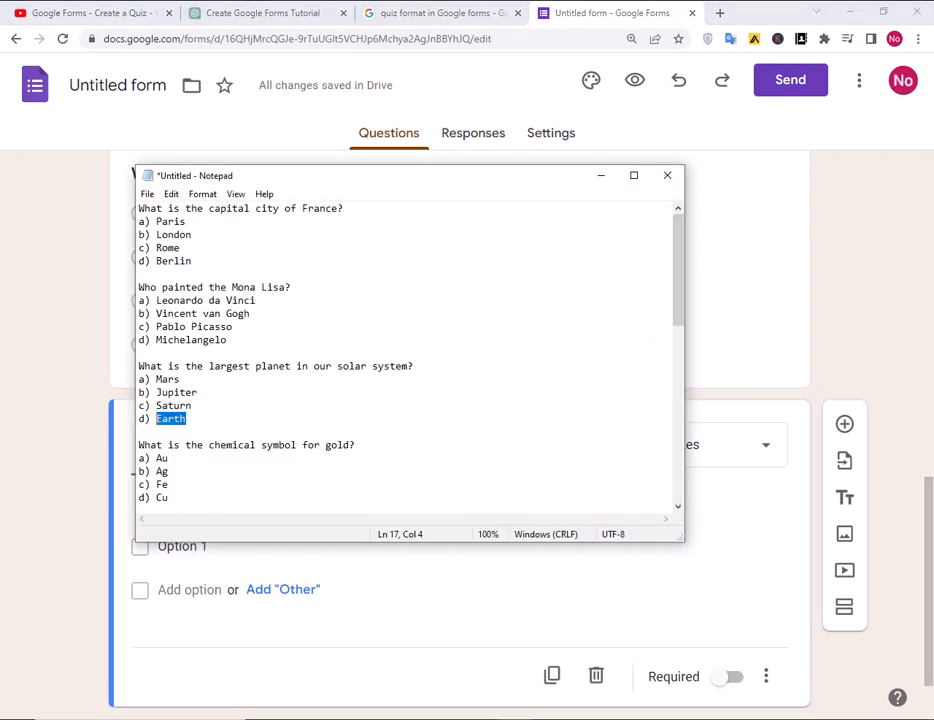
pyautogui.moveTo(373, 449); pyautogui.dragTo(148, 450)
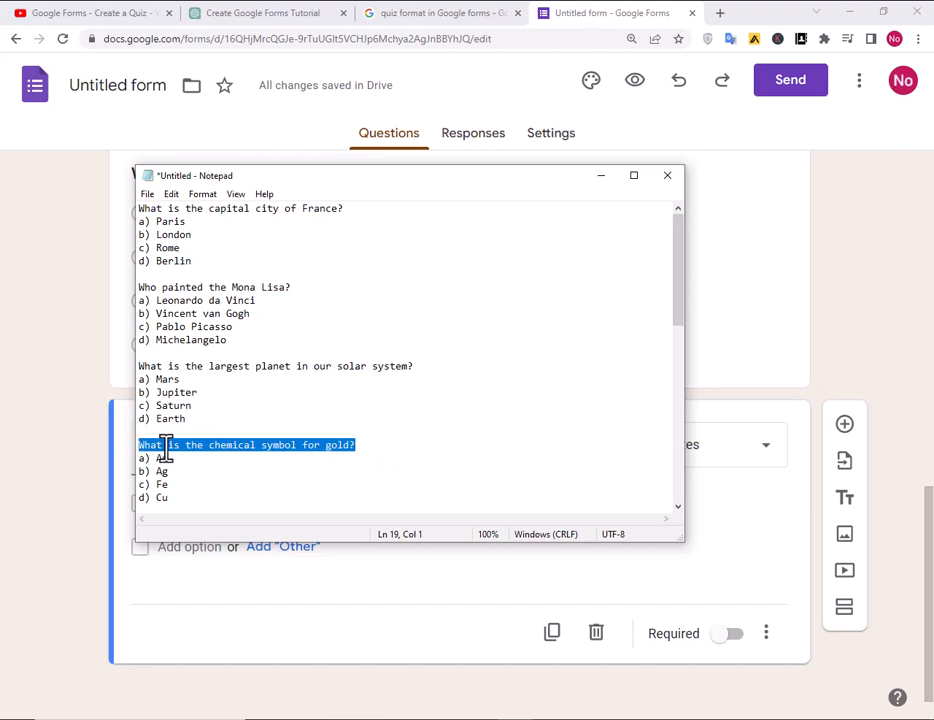
pyautogui.hotkey('alt', 'Tab')
pyautogui.click(233, 463)
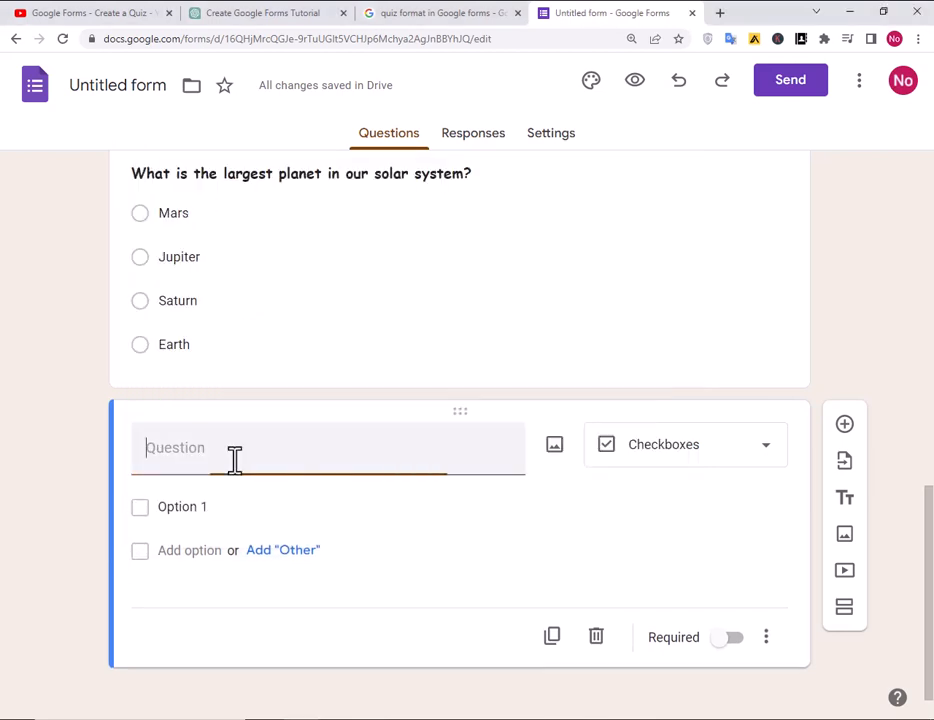
pyautogui.hotkey('ctrl', 'v')
pyautogui.moveTo(419, 450); pyautogui.dragTo(119, 450)
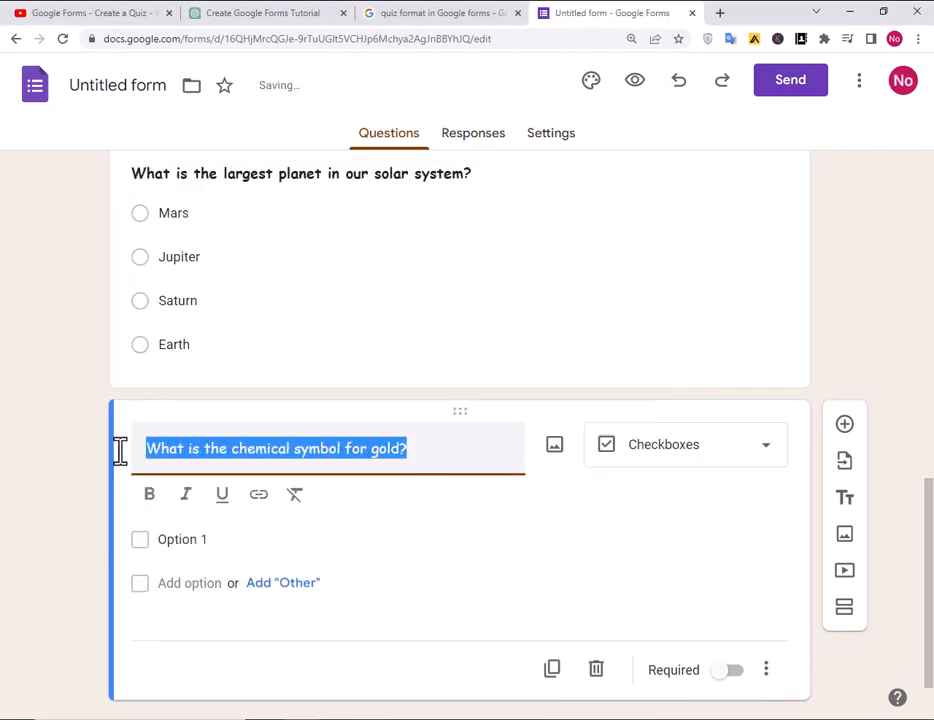
pyautogui.click(150, 495)
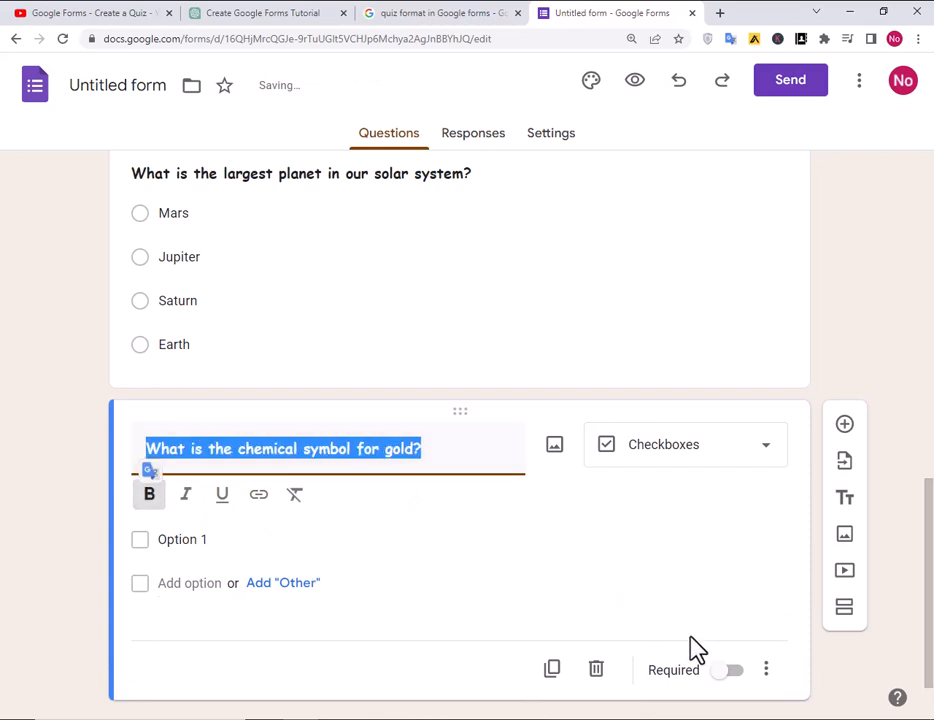
# Fill the first answer option of the gold symbol question with "Au", copied from the Notepad list.
pyautogui.click(194, 541)
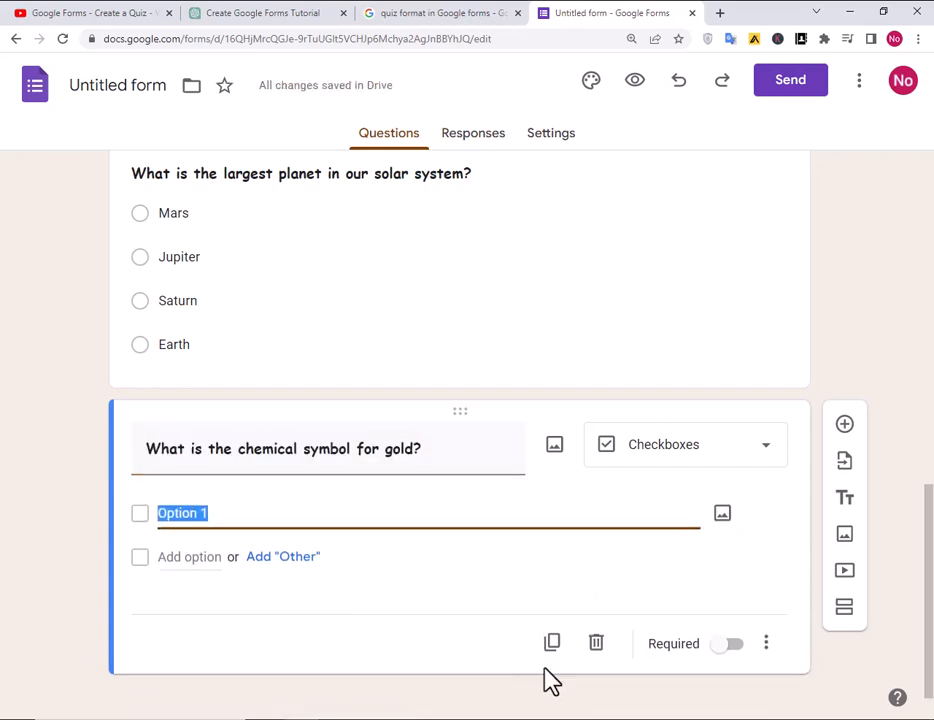
pyautogui.hotkey('alt', 'Tab')
pyautogui.click(173, 459)
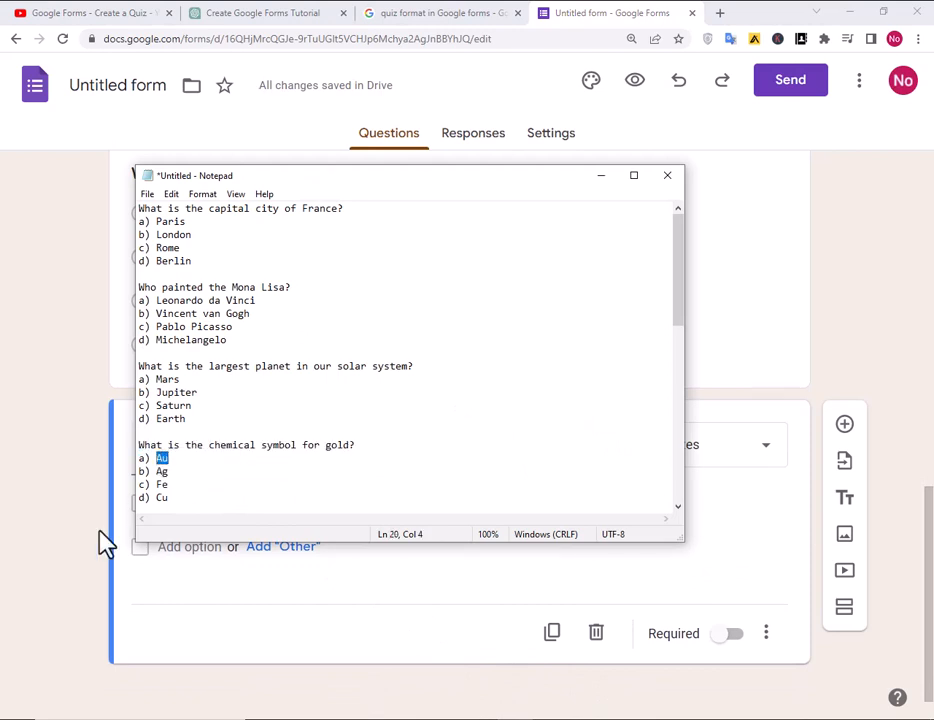
pyautogui.hotkey('alt', 'Tab')
pyautogui.click(183, 503)
pyautogui.hotkey('ctrl', 'v')
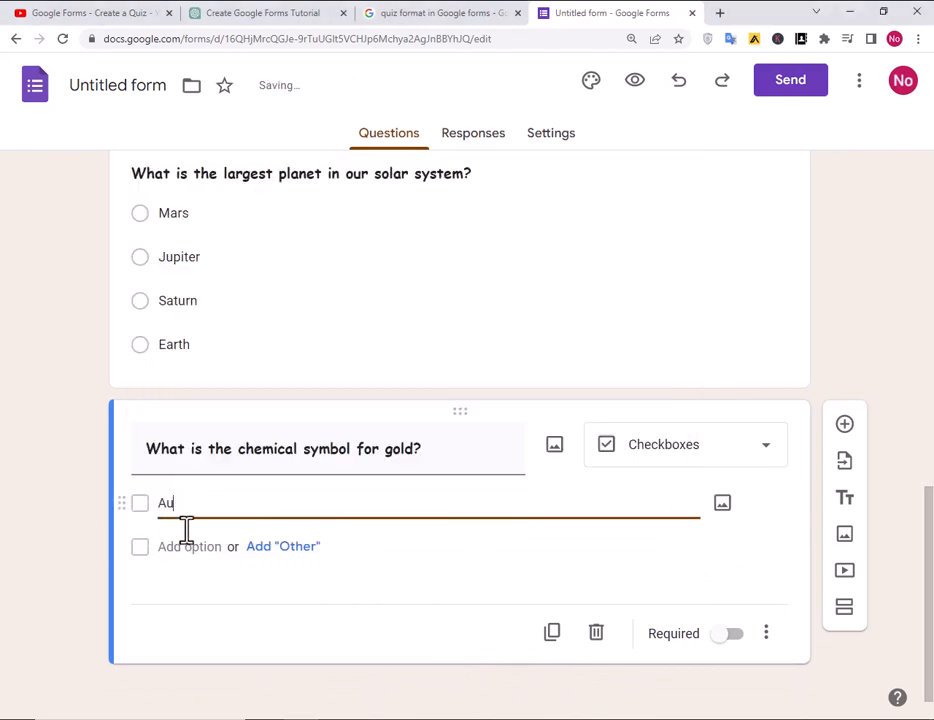
# Add a second answer option to the gold symbol question reading "Ag", as given in the Notepad list.
pyautogui.click(188, 547)
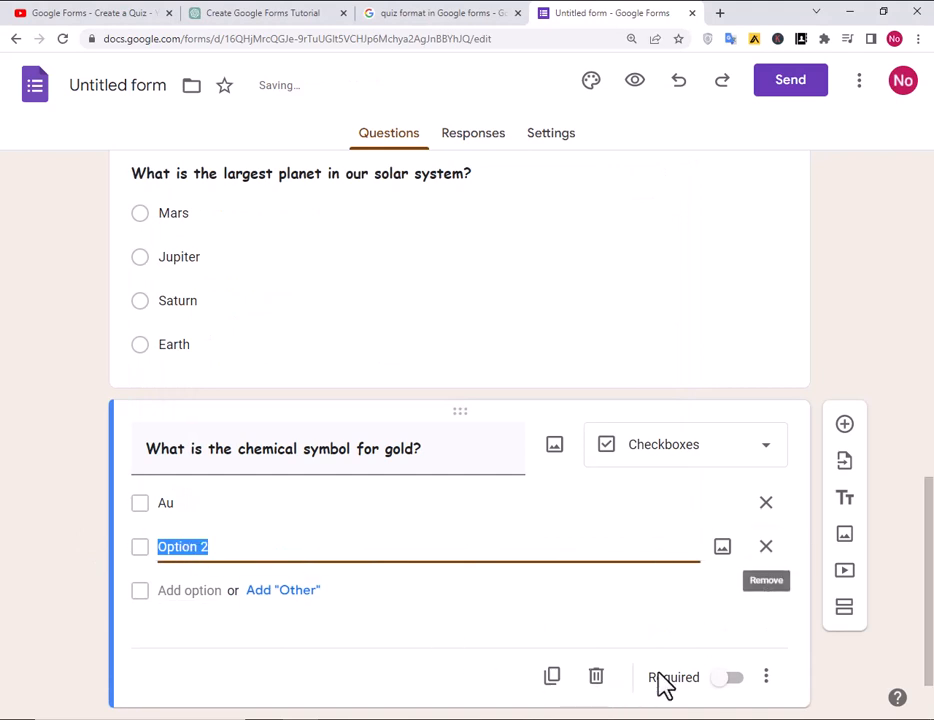
pyautogui.hotkey('alt', 'Tab')
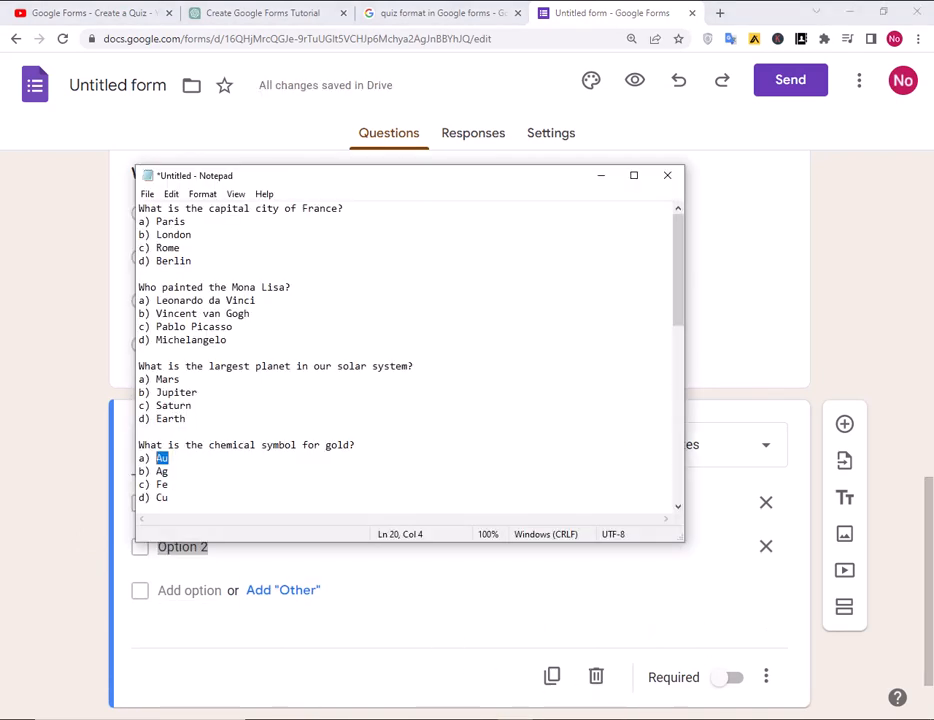
pyautogui.click(167, 476)
pyautogui.hotkey('alt', 'Tab')
pyautogui.click(180, 547)
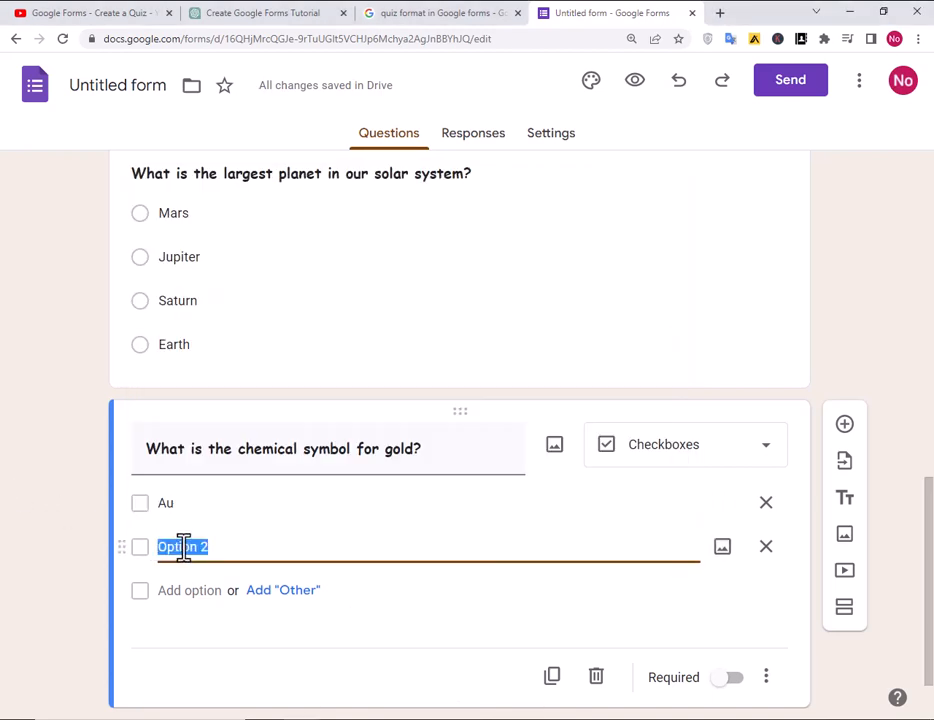
pyautogui.write('Ag')
# Add a third answer option to the gold symbol question reading "Fe", copied from Notepad, and return to the Notepad list.
pyautogui.scroll(-1, 80, 555)
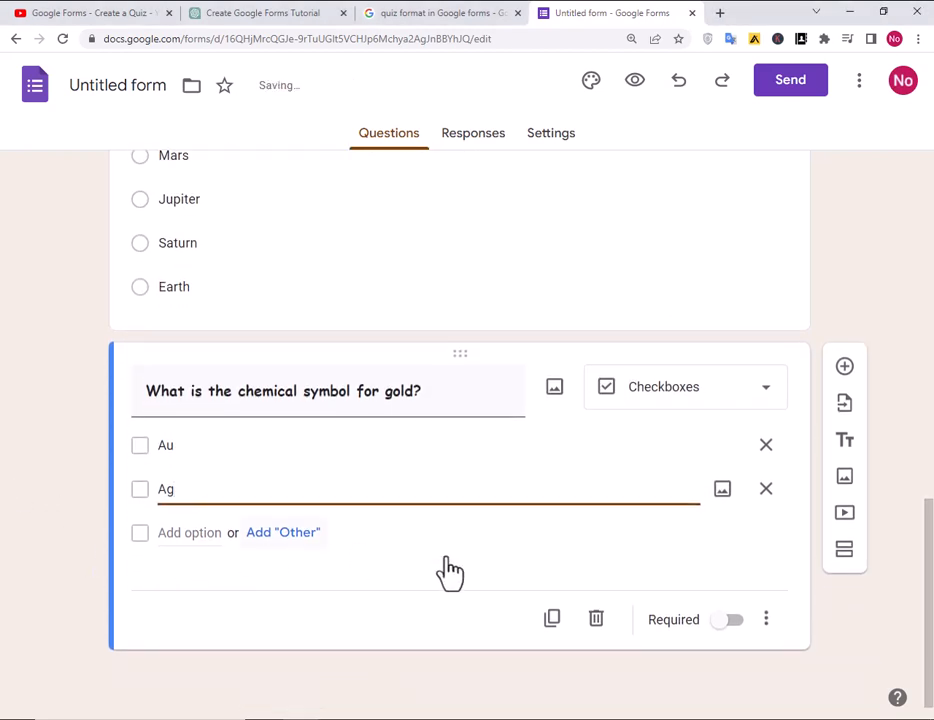
pyautogui.hotkey('alt', 'Tab')
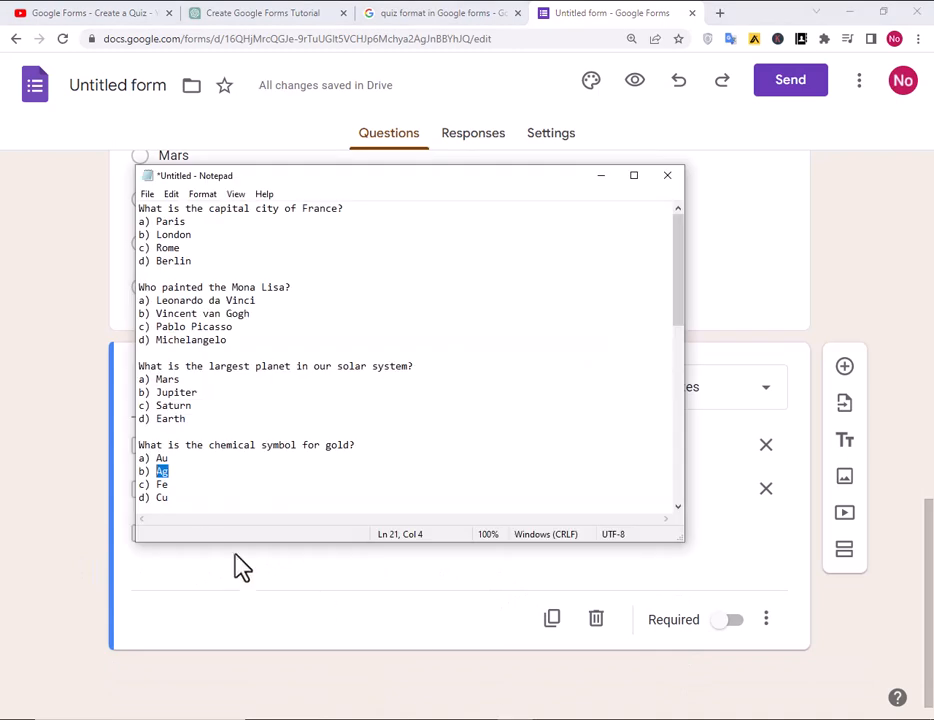
pyautogui.moveTo(169, 485); pyautogui.dragTo(158, 485)
pyautogui.hotkey('ctrl', 'c')
pyautogui.click(8, 515)
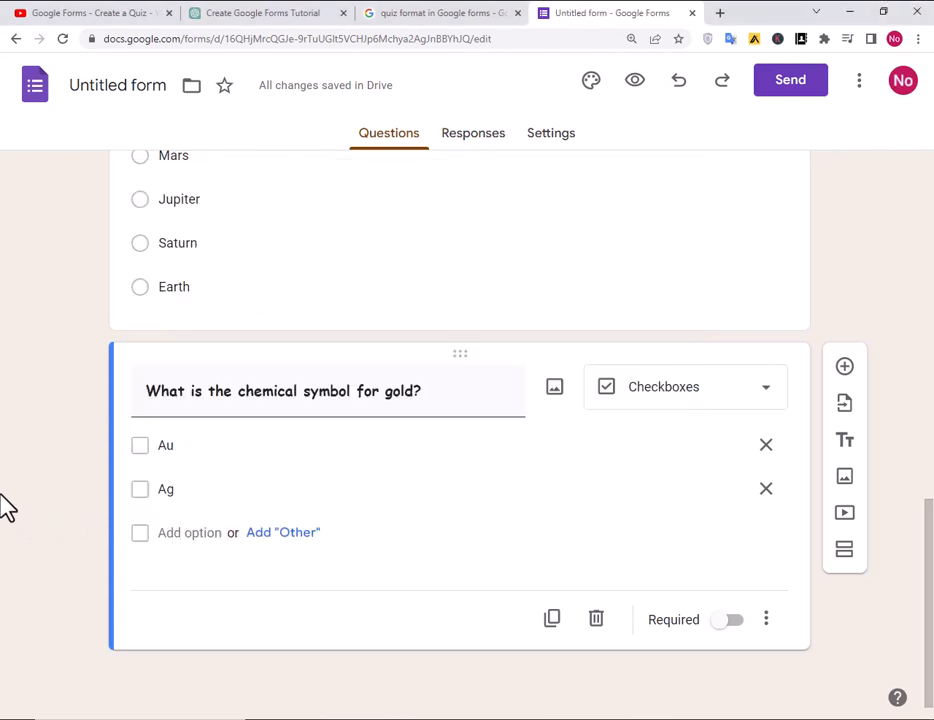
pyautogui.click(190, 532)
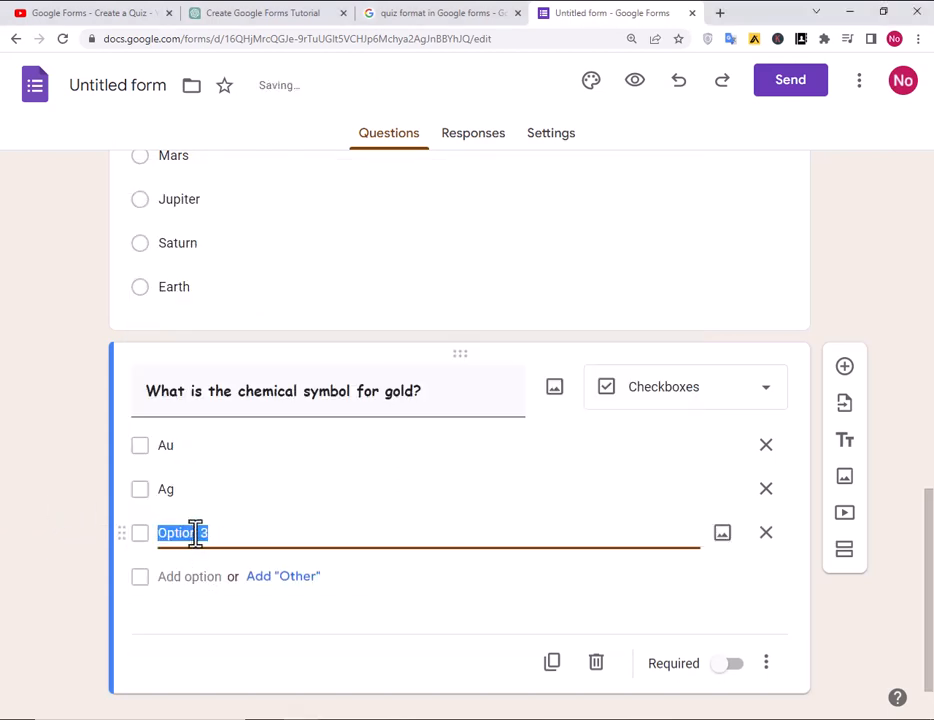
pyautogui.hotkey('ctrl', 'v')
pyautogui.hotkey('alt', 'Tab')
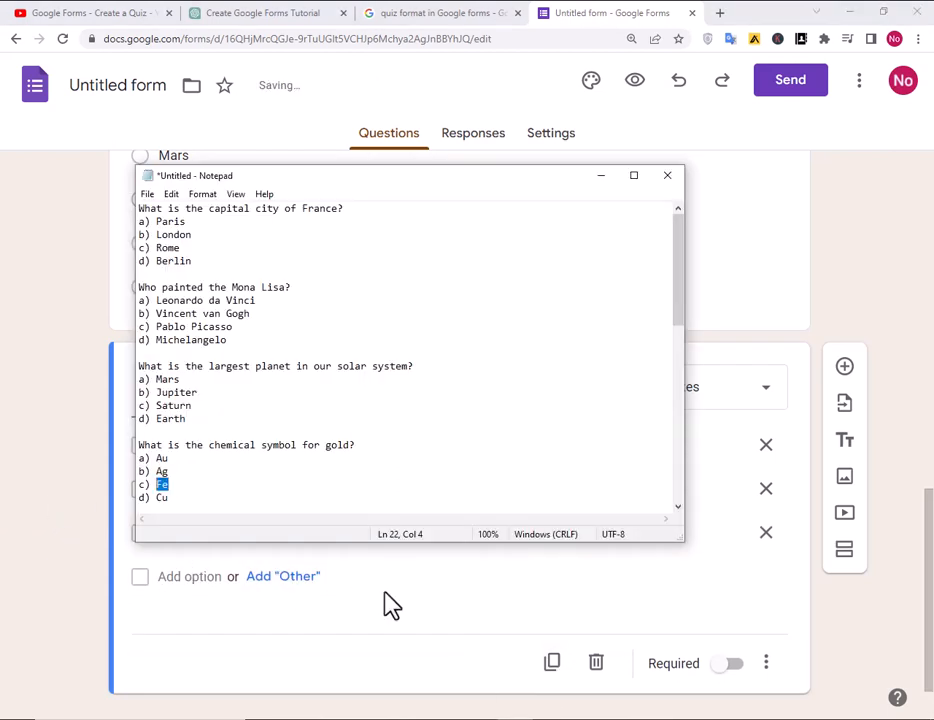
# Add a fourth answer option to the gold symbol question reading "Cu", copied from the Notepad list.
pyautogui.moveTo(180, 498); pyautogui.dragTo(160, 498)
pyautogui.hotkey('ctrl', 'c')
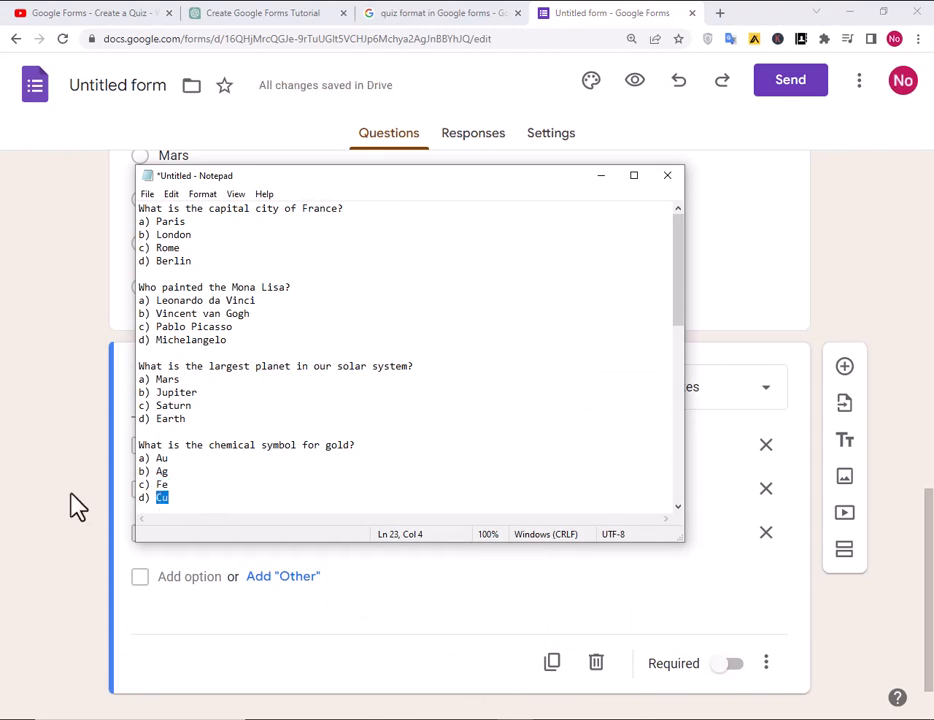
pyautogui.hotkey('alt', 'Tab')
pyautogui.click(181, 585)
pyautogui.hotkey('ctrl', 'v')
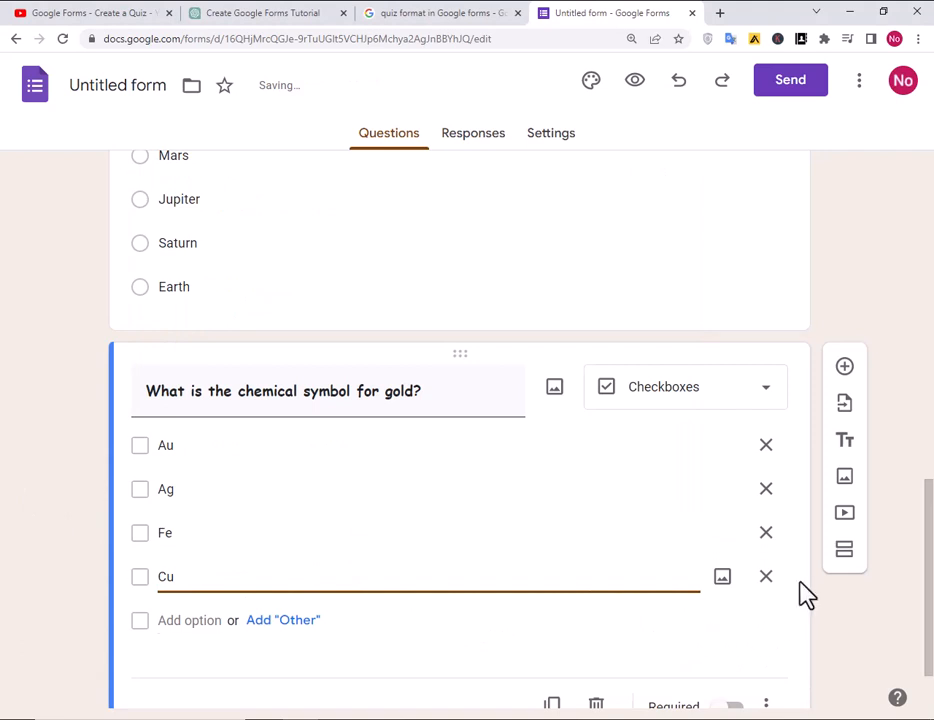
# Add a new multiple-choice question titled "Who is the author of "To Kill a Mockingbird"?" from the Notepad list and make the title bold.
pyautogui.click(851, 381)
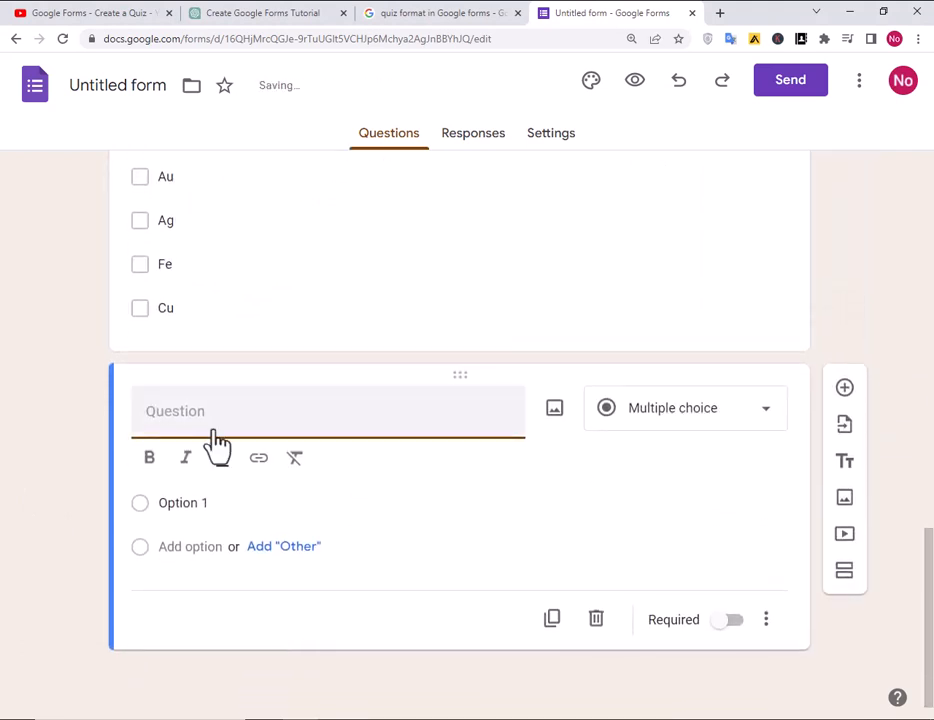
pyautogui.hotkey('alt', 'Tab')
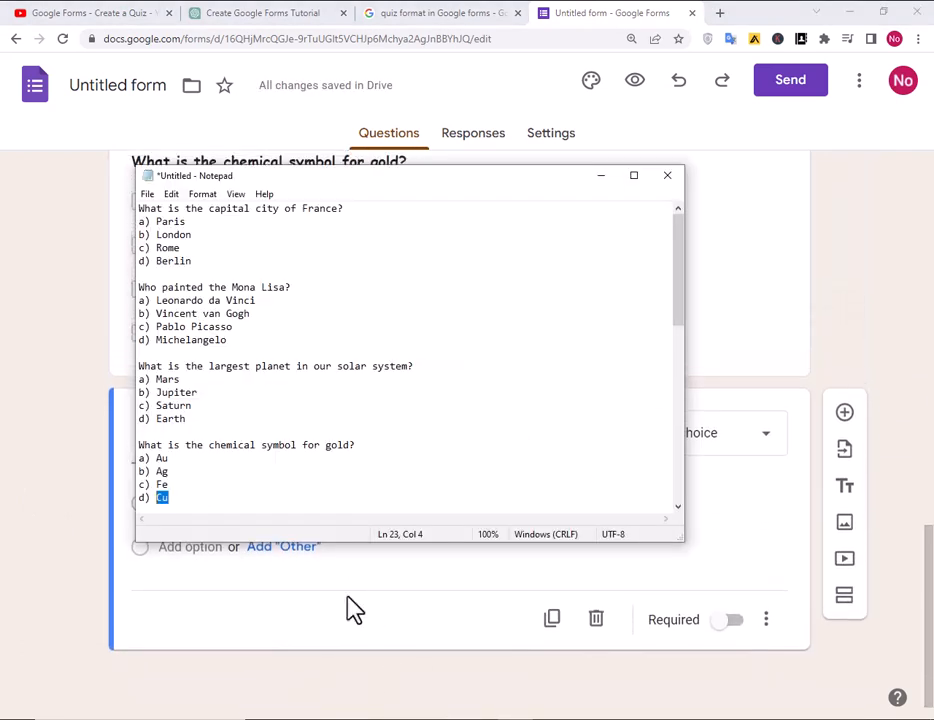
pyautogui.scroll(-2, 215, 437)
pyautogui.scroll(-2, 215, 440)
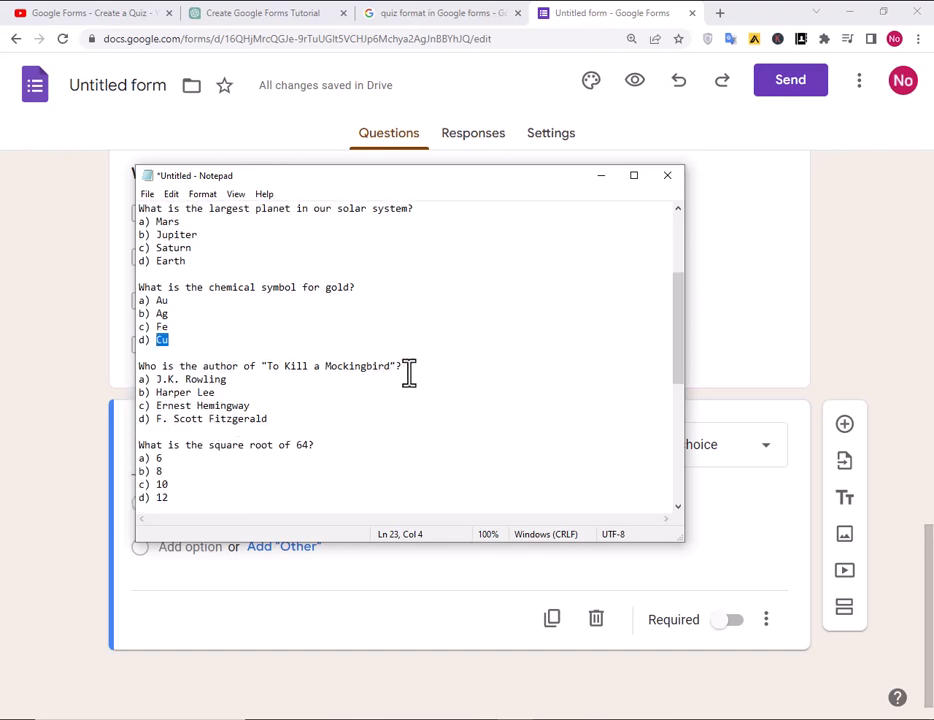
pyautogui.moveTo(409, 372); pyautogui.dragTo(162, 361)
pyautogui.hotkey('ctrl', 'c')
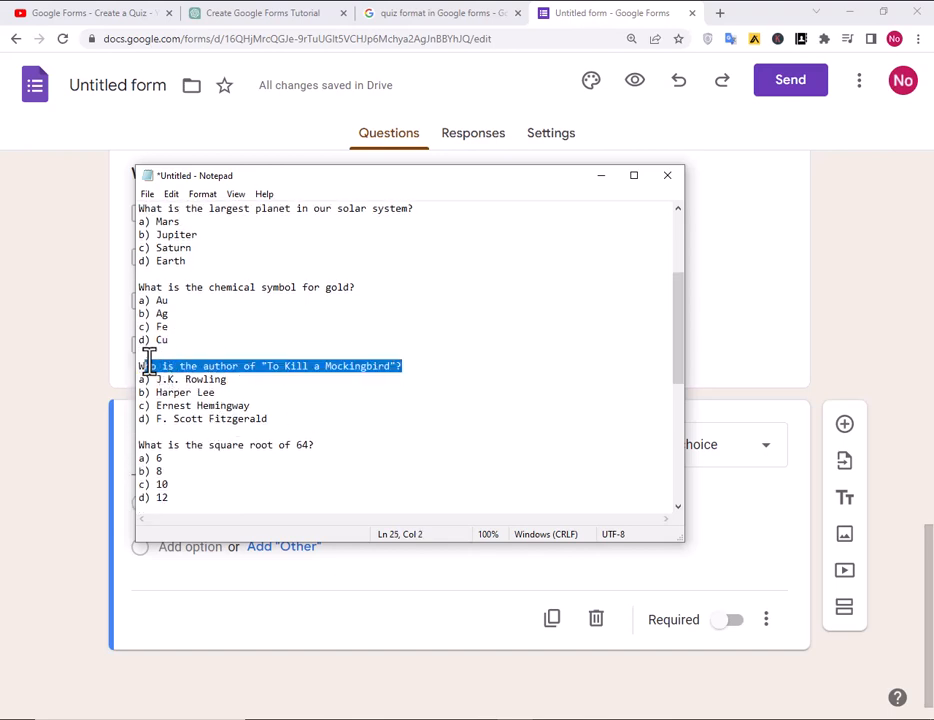
pyautogui.moveTo(402, 369); pyautogui.dragTo(140, 370)
pyautogui.click(8, 560)
pyautogui.click(175, 449)
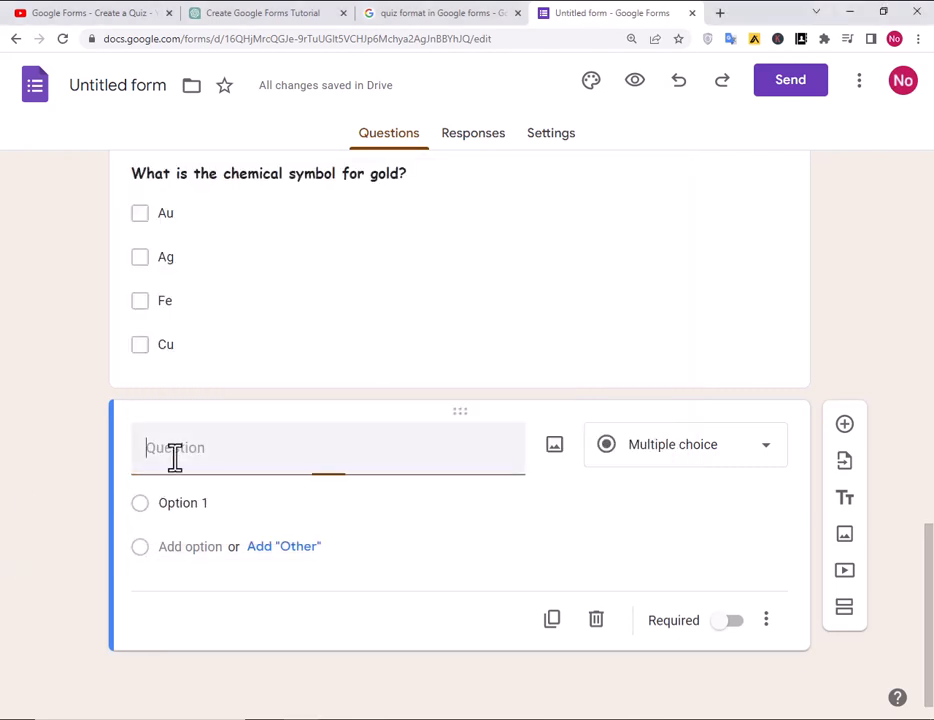
pyautogui.hotkey('ctrl', 'v')
pyautogui.moveTo(475, 448); pyautogui.dragTo(153, 448)
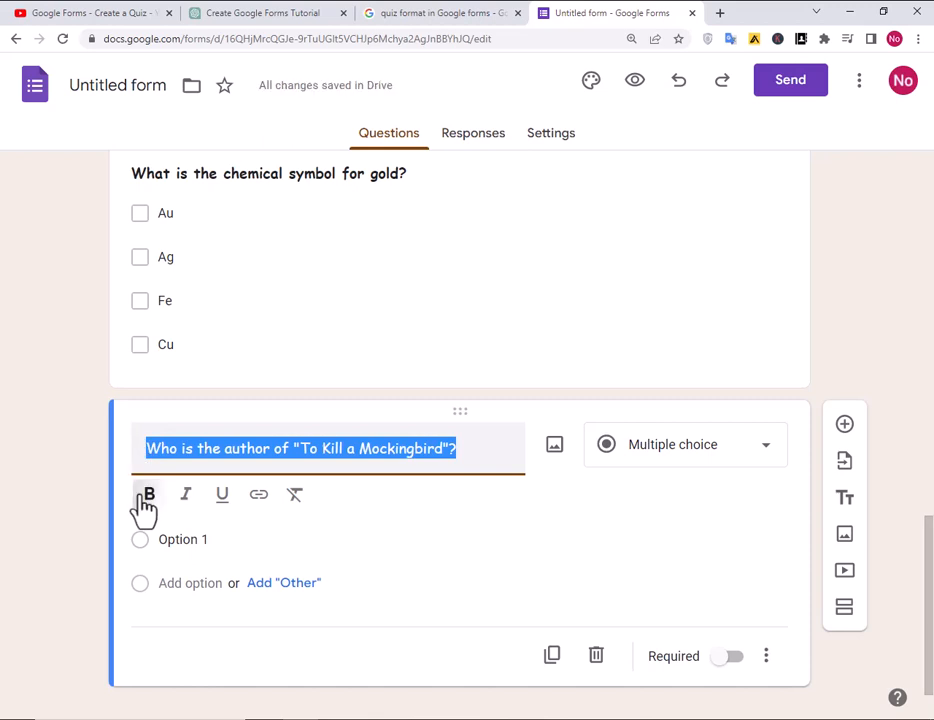
pyautogui.click(149, 494)
# Fill the first answer option of the Mockingbird author question with "J.K. Rowling", copied from the Notepad list.
pyautogui.click(178, 540)
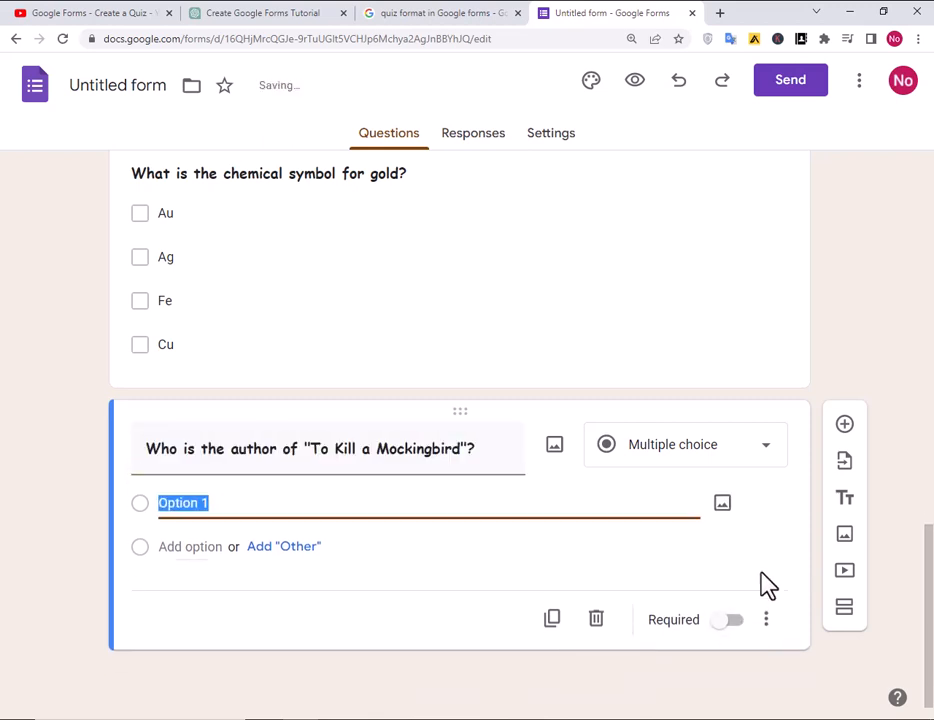
pyautogui.click(540, 718)
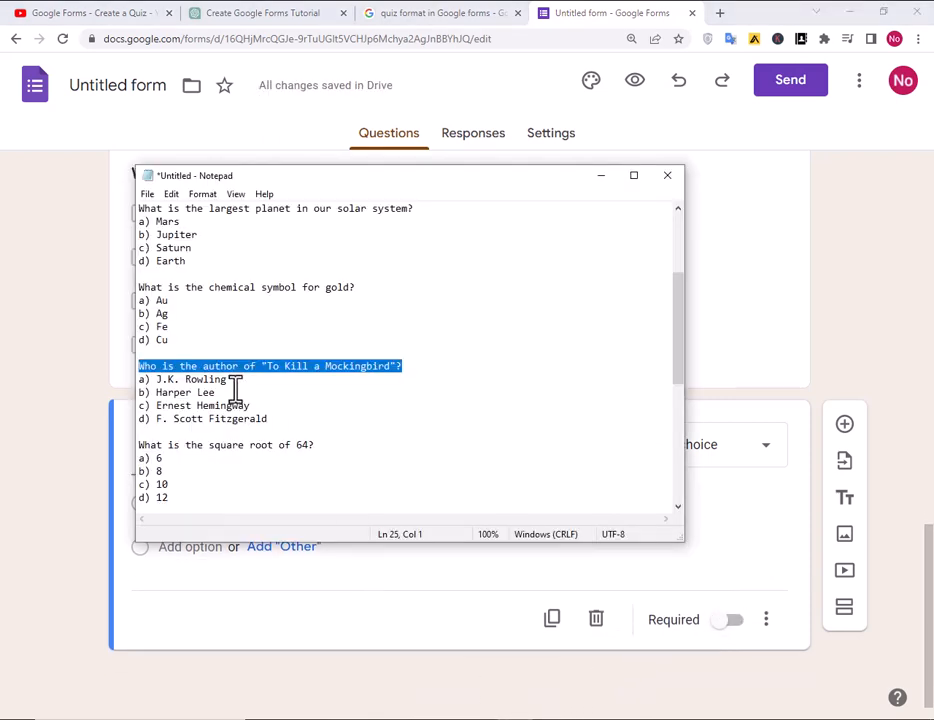
pyautogui.moveTo(228, 379); pyautogui.dragTo(157, 379)
pyautogui.hotkey('ctrl', 'c')
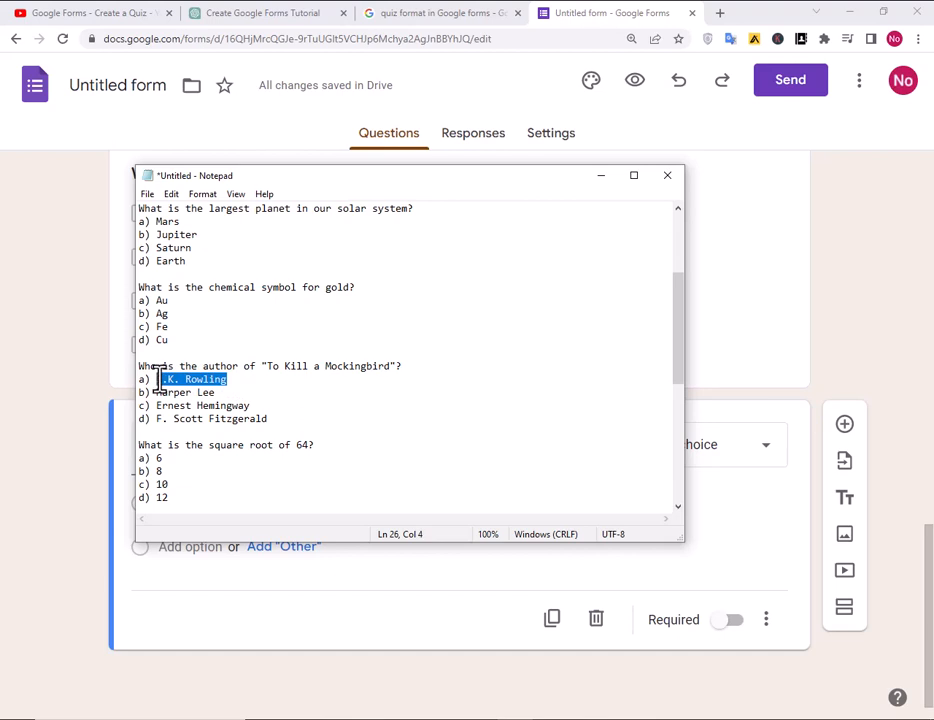
pyautogui.click(45, 468)
pyautogui.click(188, 503)
pyautogui.hotkey('ctrl', 'v')
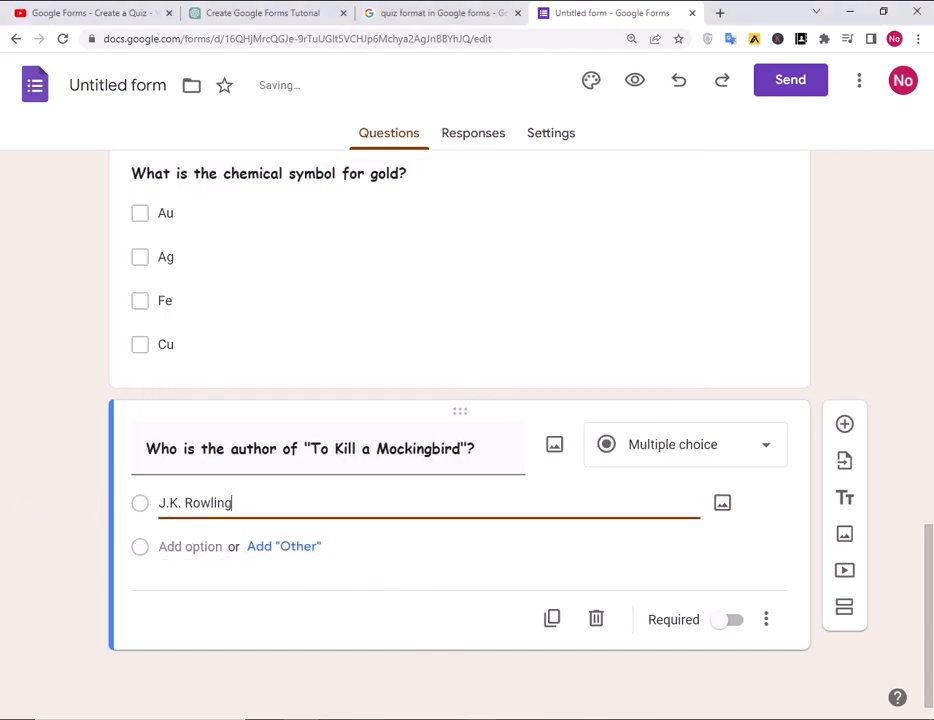
# Add a second answer option to the Mockingbird author question reading "Harper Lee", copied from the Notepad list.
pyautogui.hotkey('alt', 'Tab')
pyautogui.moveTo(216, 392); pyautogui.dragTo(166, 394)
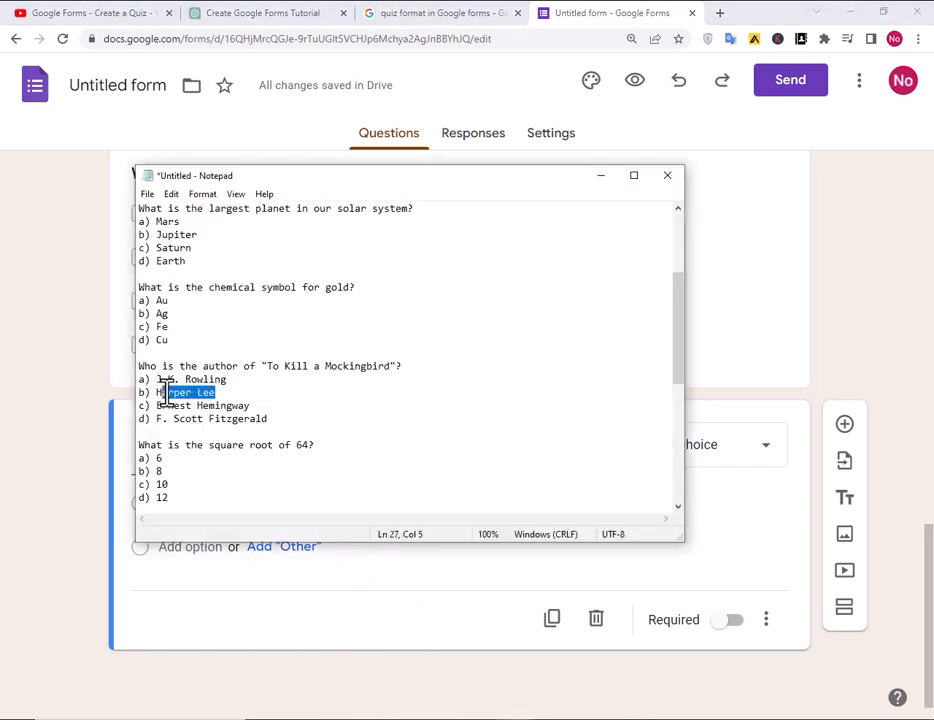
pyautogui.hotkey('ctrl', 'c')
pyautogui.hotkey('alt', 'Tab')
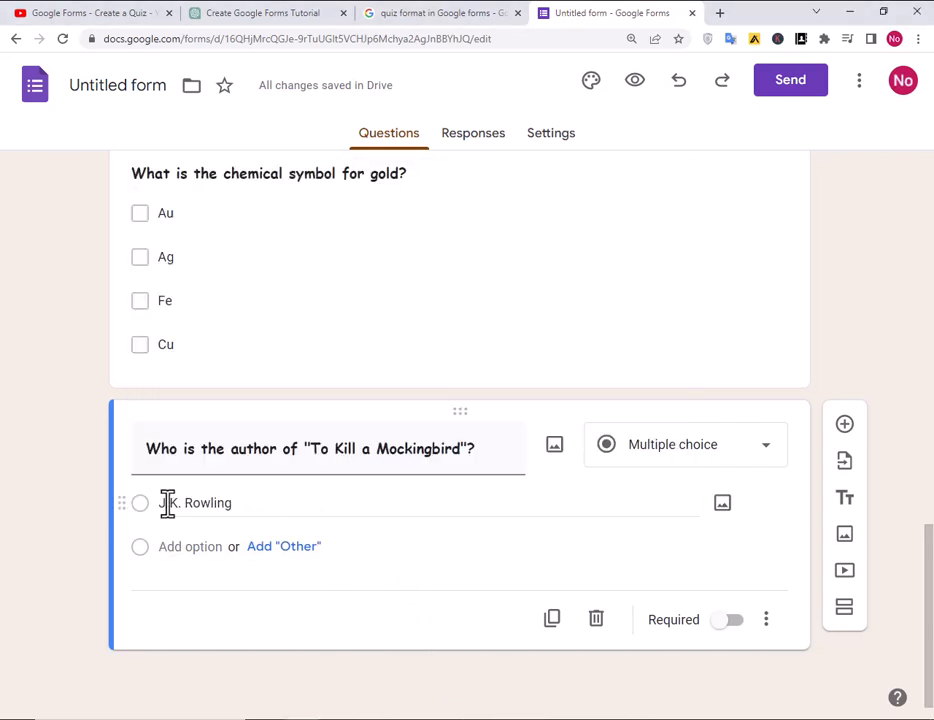
pyautogui.click(179, 546)
pyautogui.hotkey('ctrl', 'v')
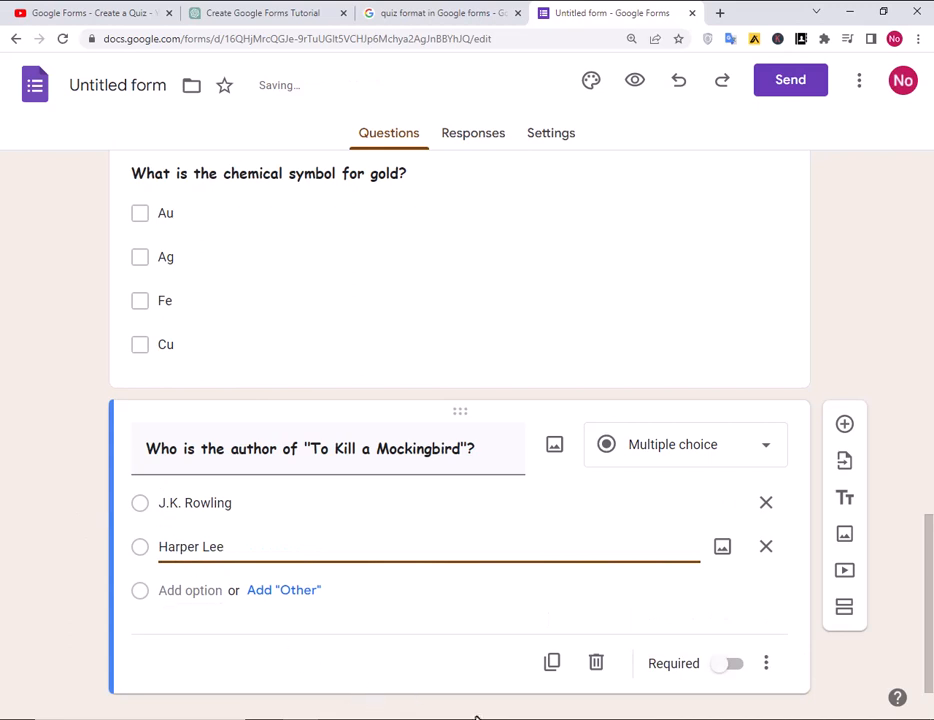
# Add a third answer option to the Mockingbird author question reading "Ernest Hemingway", copied from the Notepad list.
pyautogui.hotkey('alt', 'Tab')
pyautogui.moveTo(270, 403); pyautogui.dragTo(166, 405)
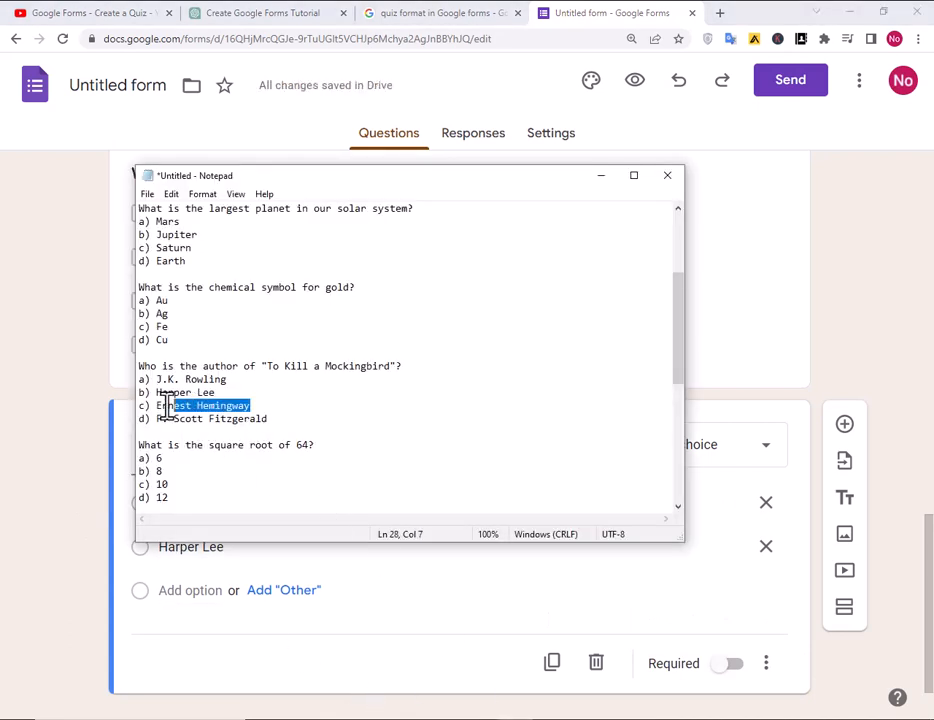
pyautogui.hotkey('ctrl', 'c')
pyautogui.hotkey('alt', 'Tab')
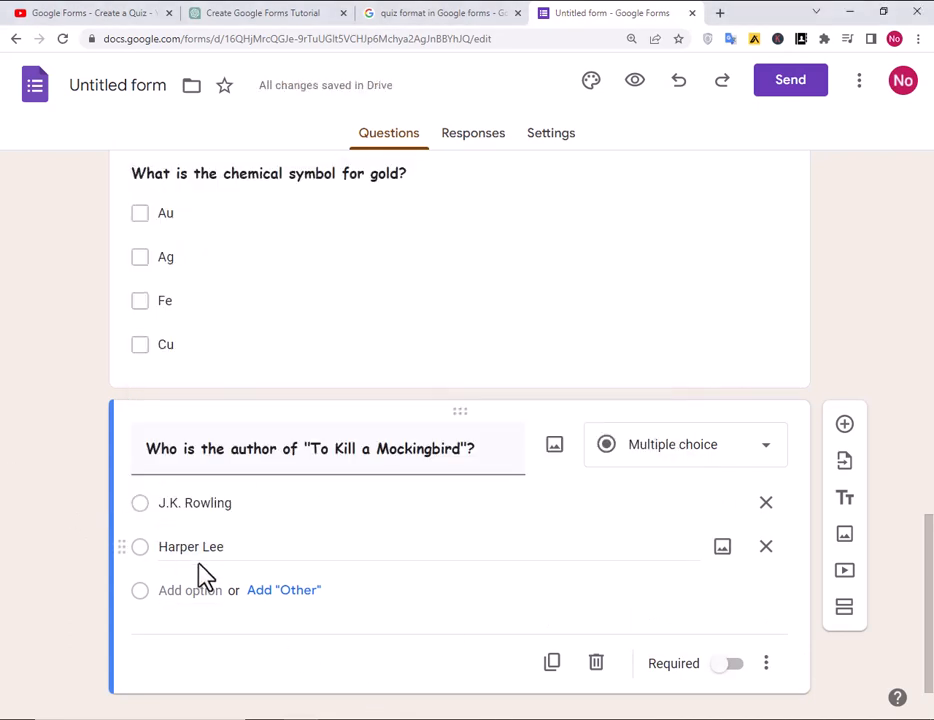
pyautogui.click(196, 590)
pyautogui.hotkey('ctrl', 'v')
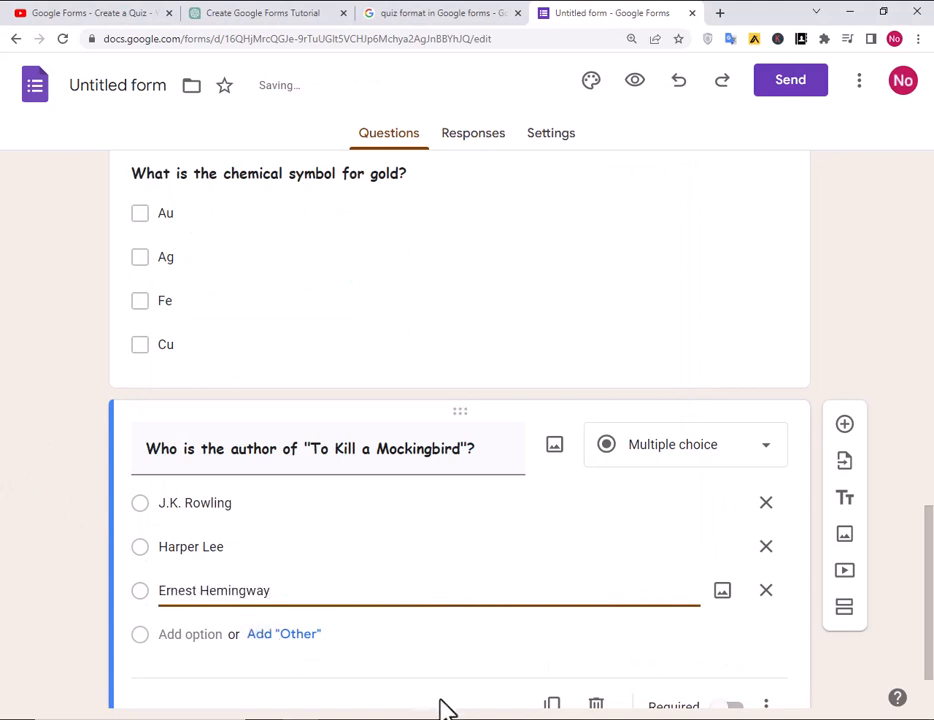
# Add a fourth answer option to the Mockingbird author question reading "F. Scott Fitzgerald", copied from the Notepad list.
pyautogui.hotkey('alt', 'Tab')
pyautogui.moveTo(269, 419); pyautogui.dragTo(158, 423)
pyautogui.hotkey('alt', 'Tab')
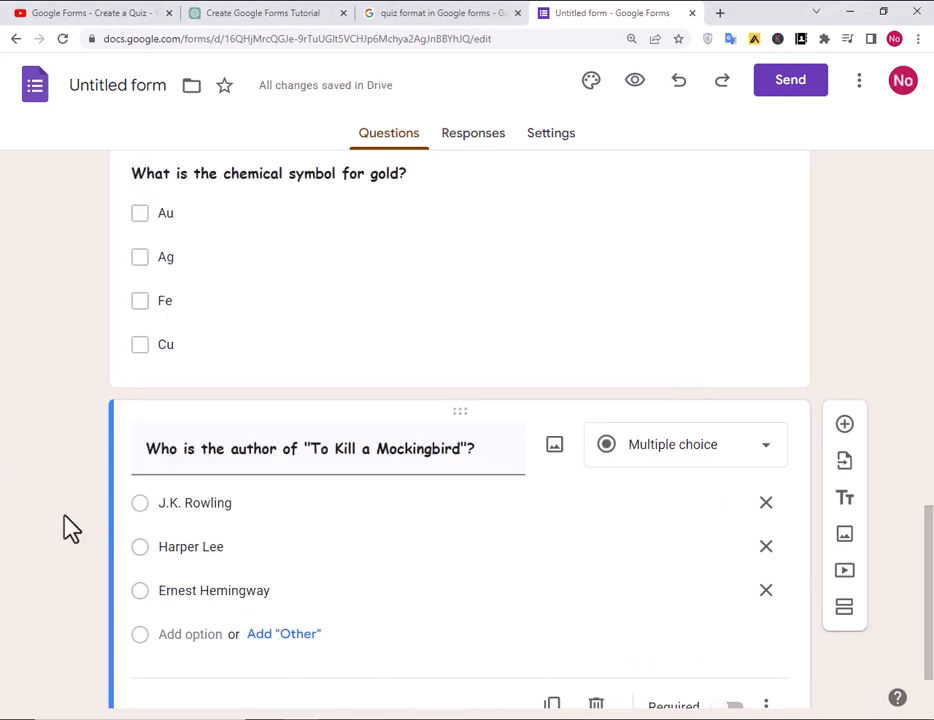
pyautogui.click(204, 636)
pyautogui.hotkey('ctrl', 'v')
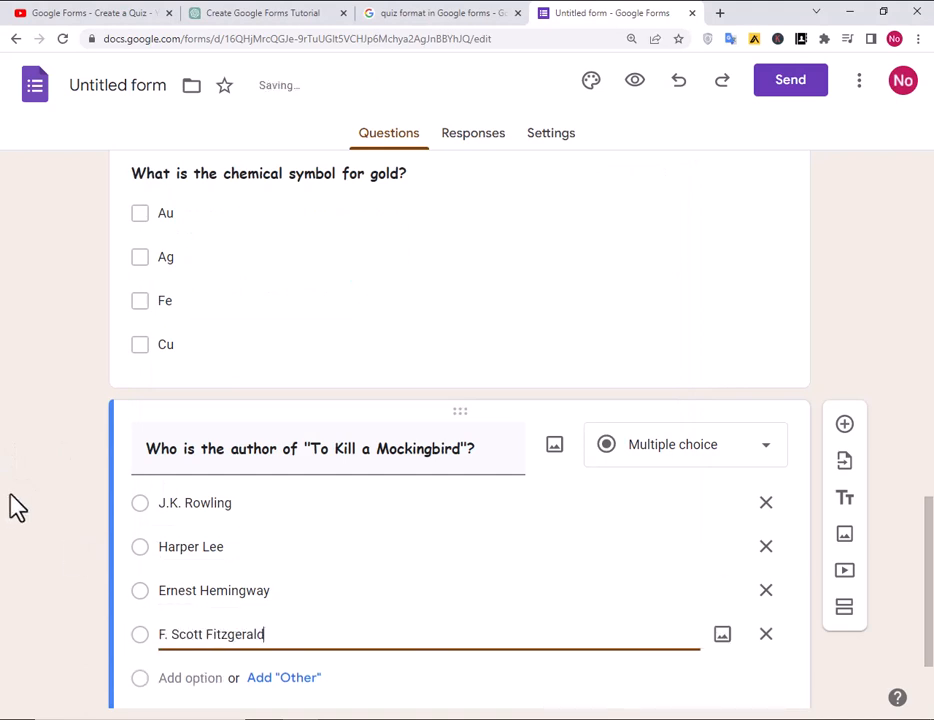
# Review the whole quiz in the editor, from the header and title through all the questions and their answer options.
pyautogui.scroll(-2, 20, 503)
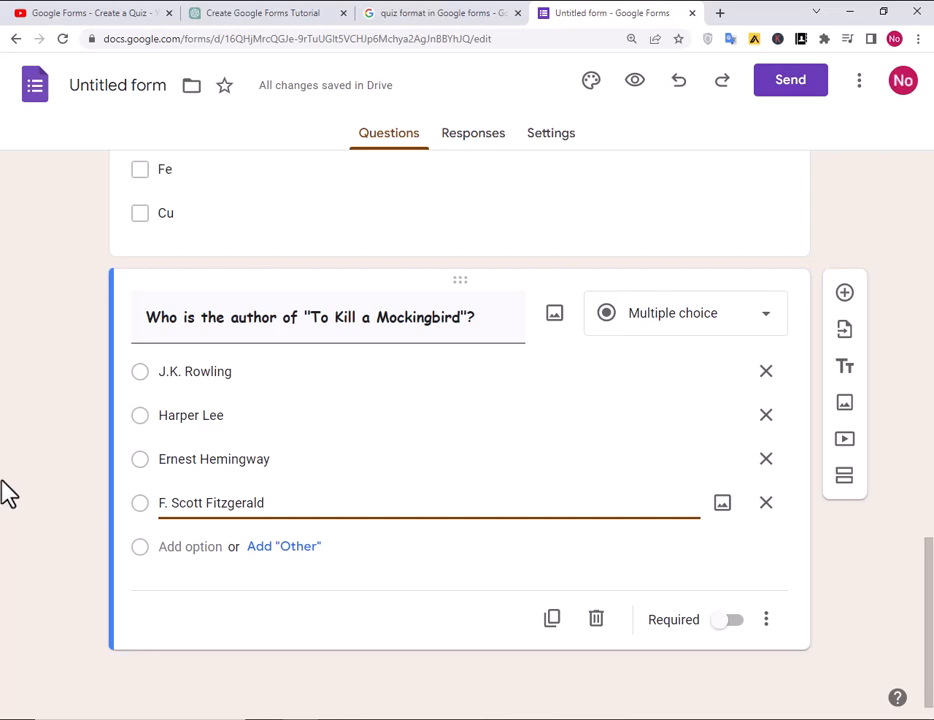
pyautogui.scroll(7, 8, 493)
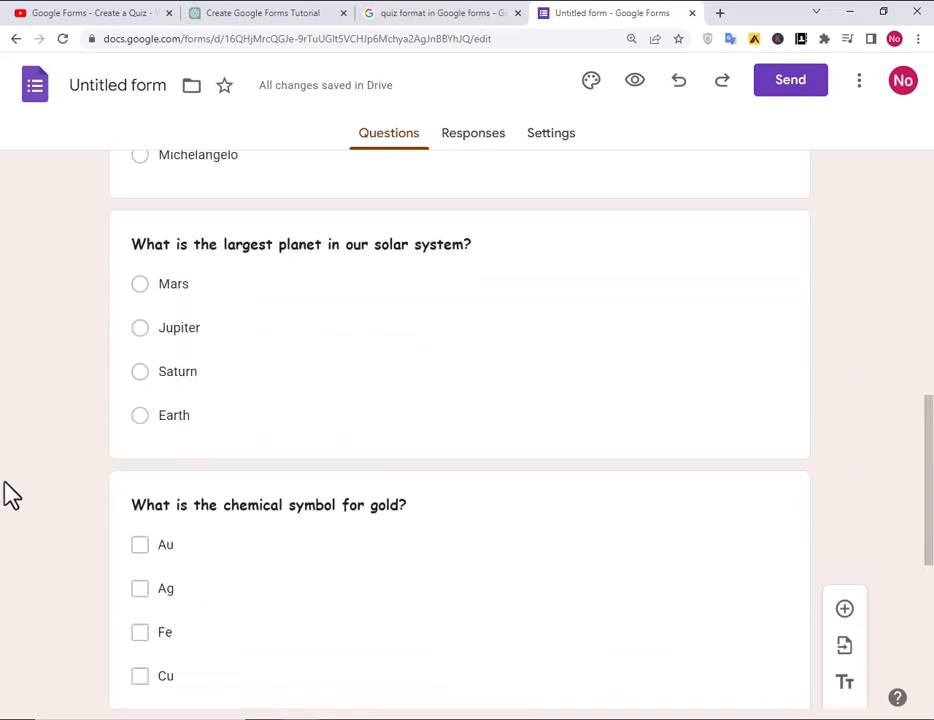
pyautogui.scroll(5, 6, 487)
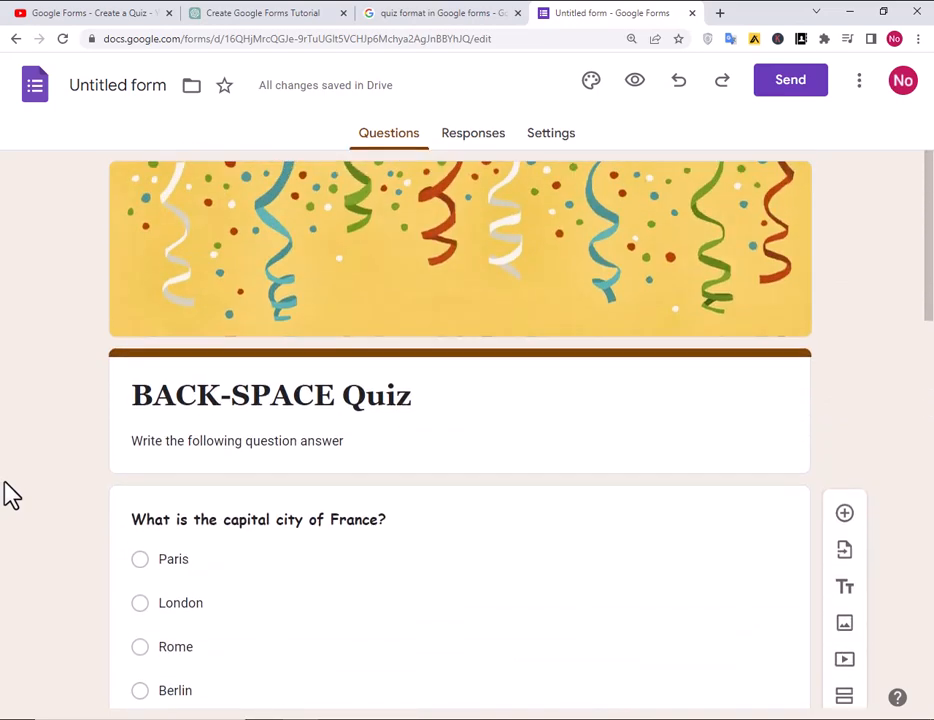
pyautogui.scroll(-11, 6, 490)
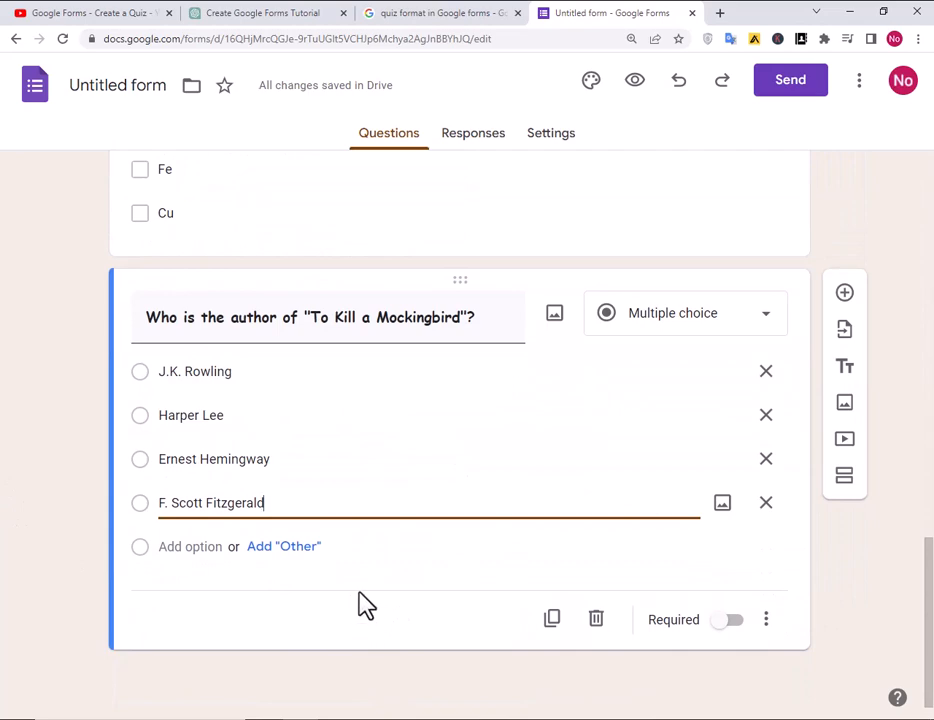
pyautogui.scroll(3, 800, 388)
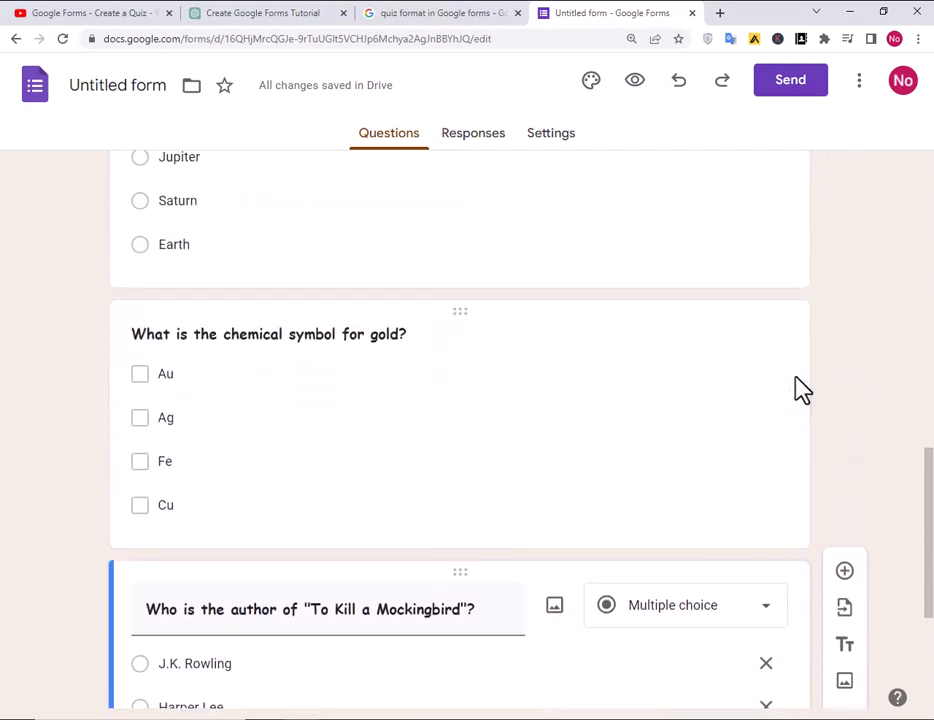
pyautogui.scroll(7, 758, 415)
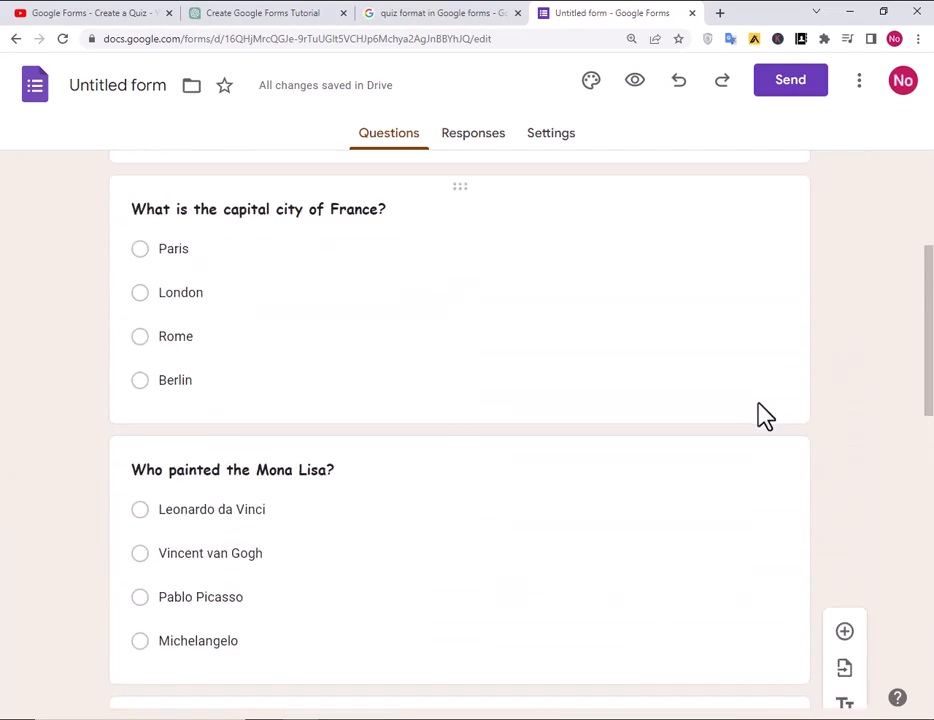
pyautogui.scroll(3, 758, 415)
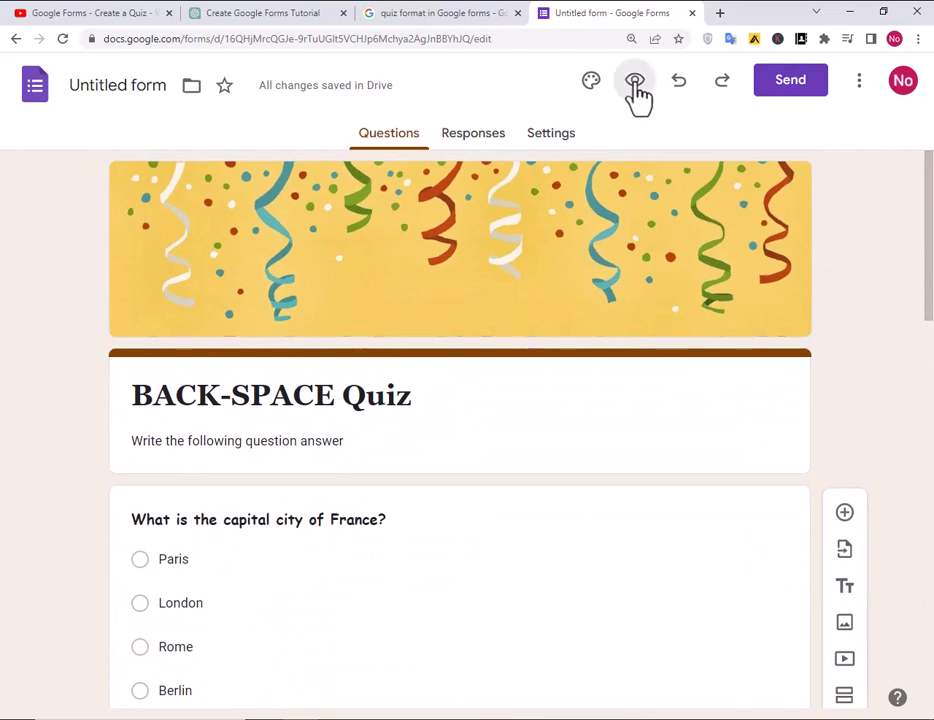
# Open the quiz preview and answer the capital of France question with "London" and the largest planet question with "Mars".
pyautogui.click(635, 84)
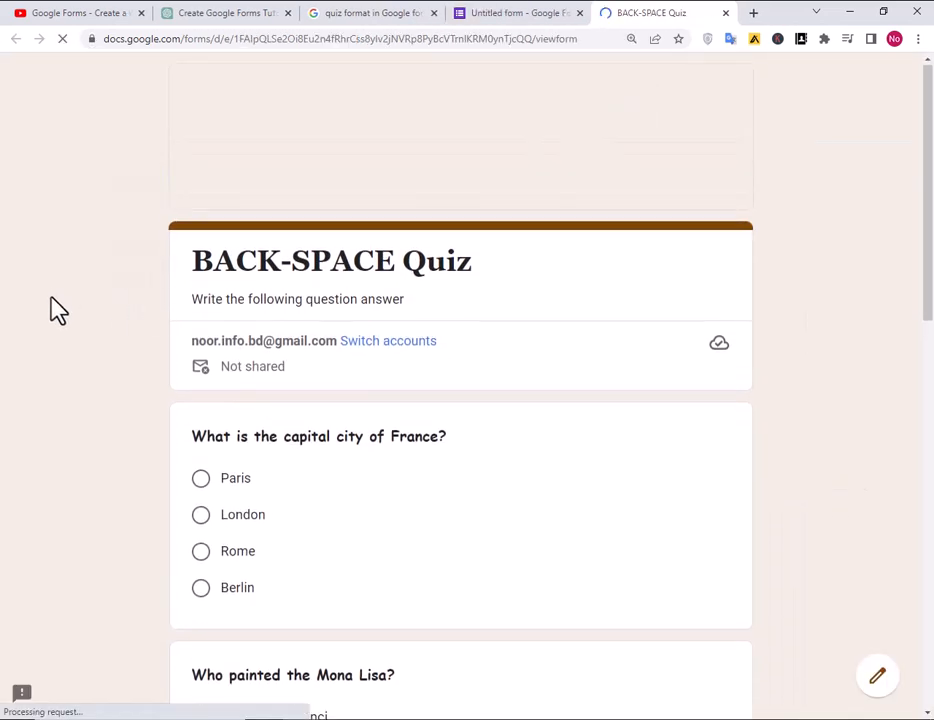
pyautogui.scroll(-2, 55, 310)
pyautogui.scroll(-1, 55, 300)
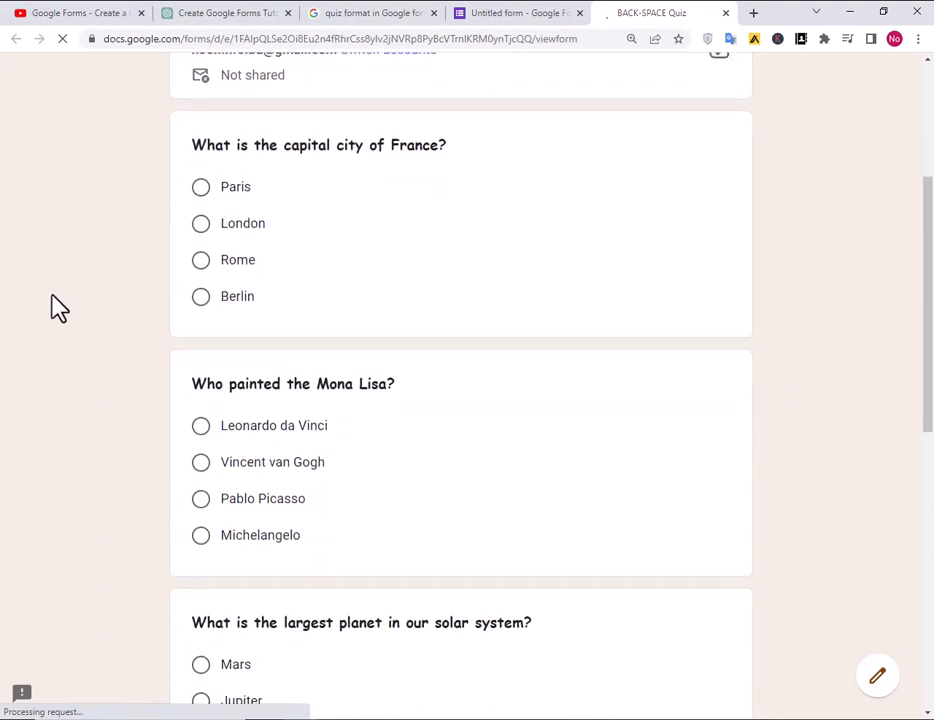
pyautogui.scroll(-2, 86, 190)
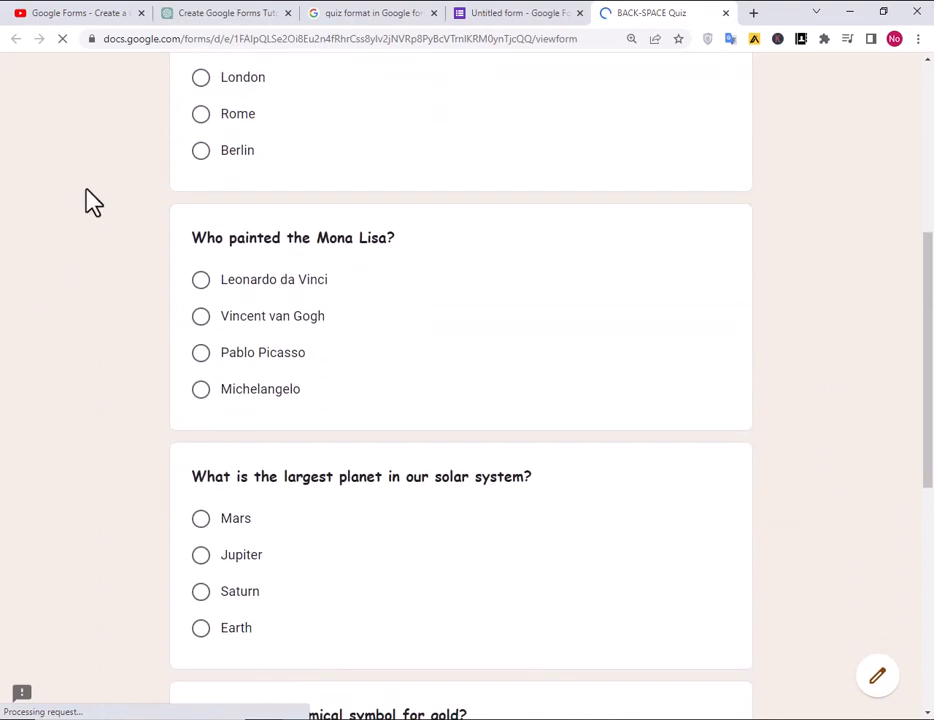
pyautogui.scroll(2, 86, 190)
pyautogui.click(201, 228)
pyautogui.scroll(-2, 100, 290)
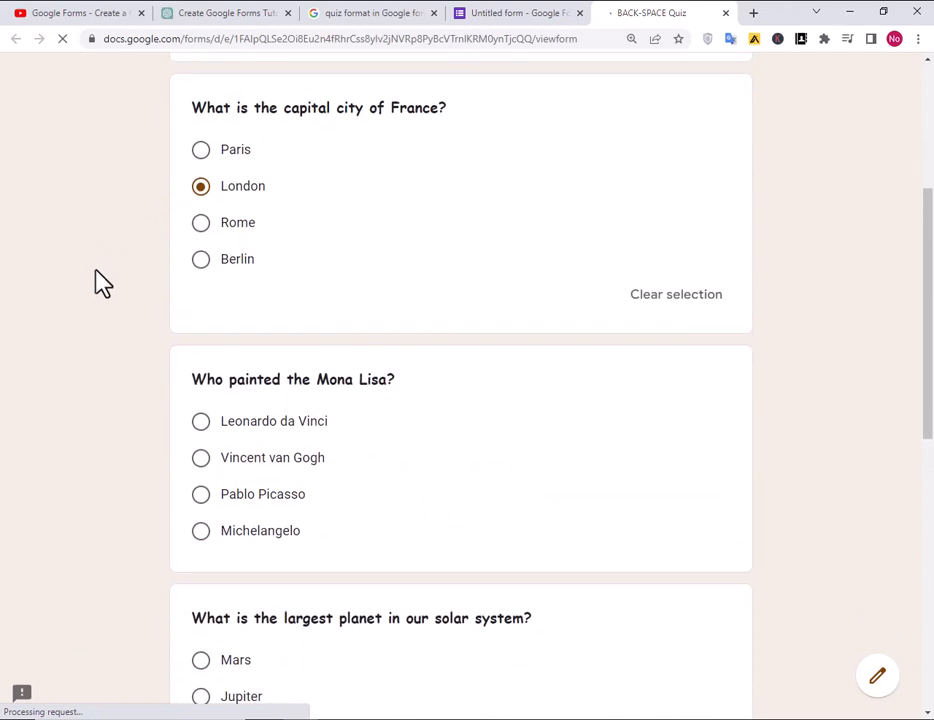
pyautogui.scroll(-3, 150, 315)
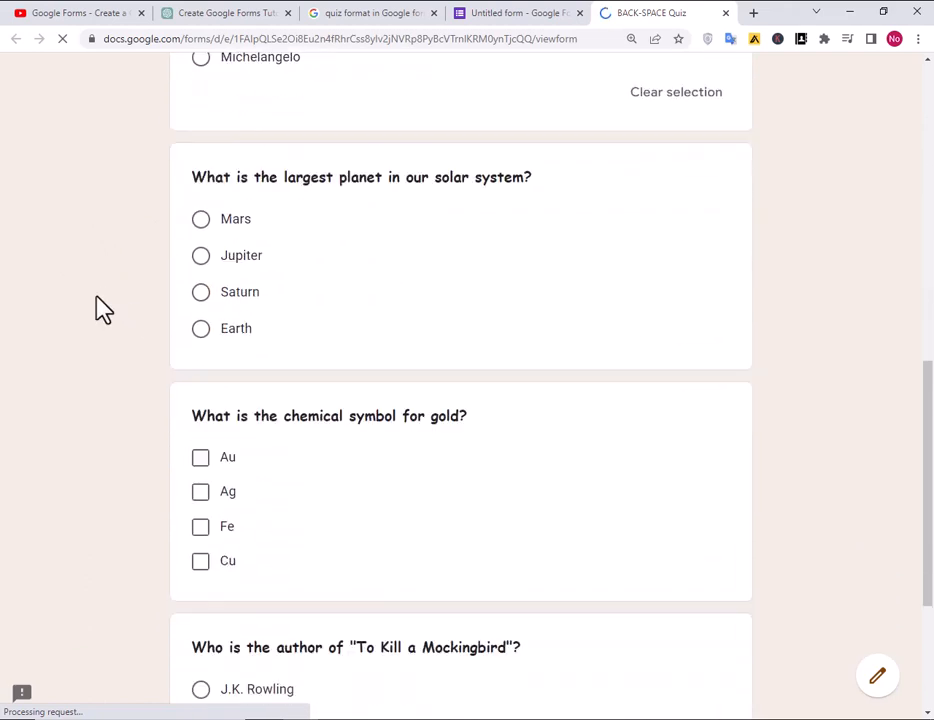
pyautogui.click(201, 220)
# Answer the gold symbol question with "Fe" and the Mockingbird author question with "F. Scott Fitzgerald" in the preview.
pyautogui.scroll(-2, 162, 268)
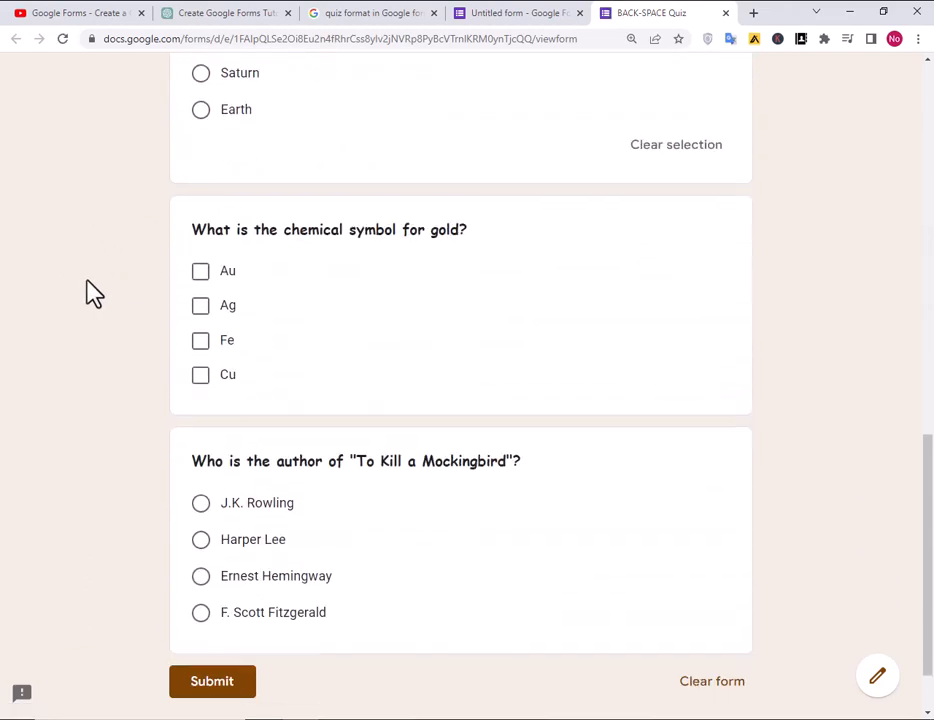
pyautogui.click(200, 341)
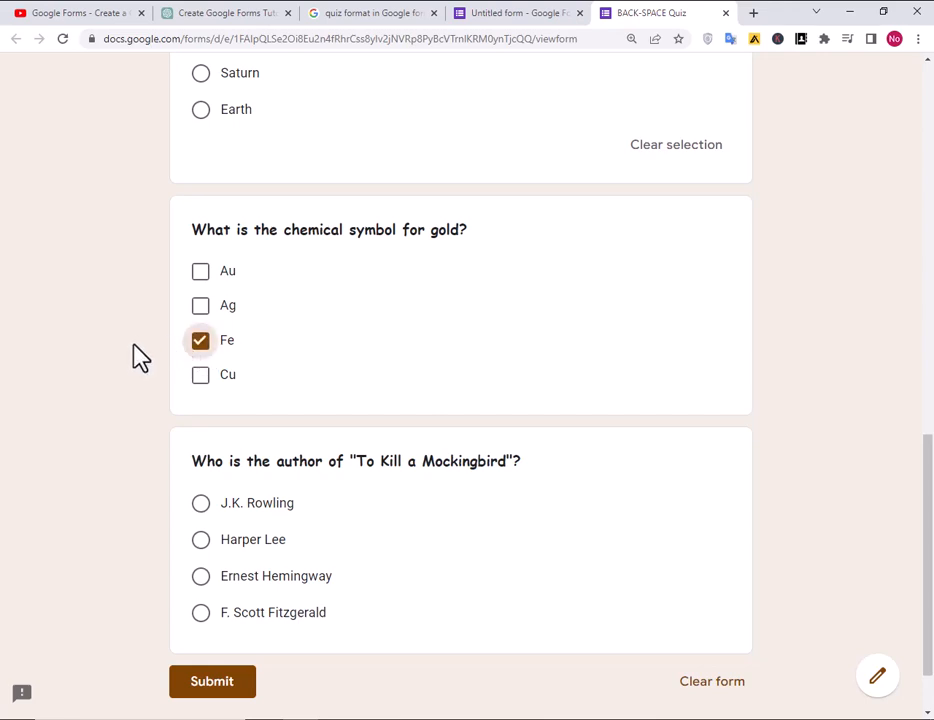
pyautogui.scroll(-1, 140, 358)
pyautogui.click(201, 527)
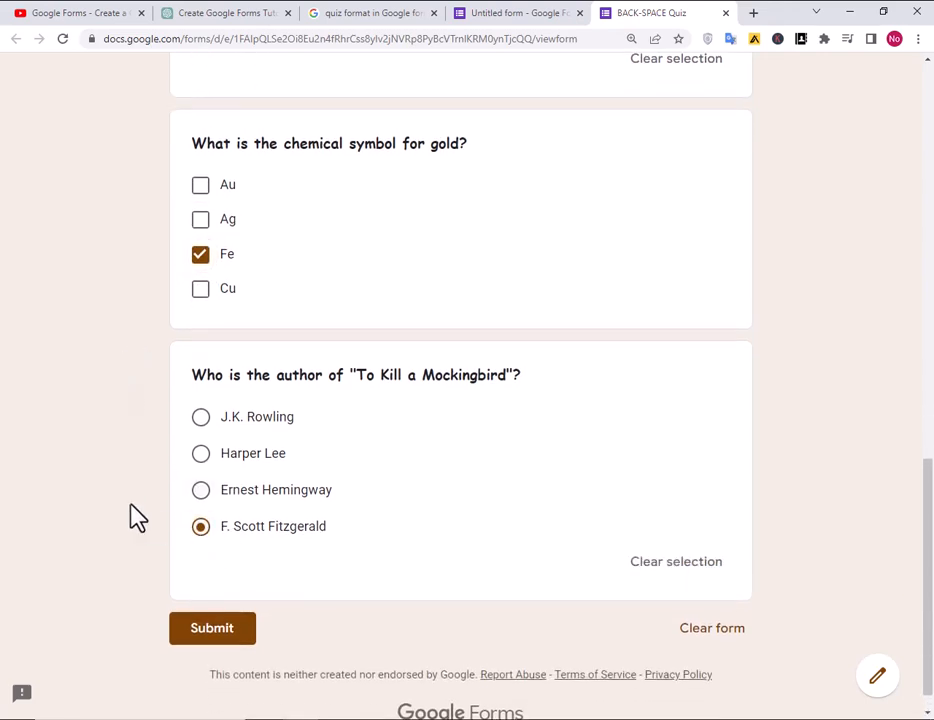
# Review the answered quiz in the preview, from the end of the form back up to the title and first questions.
pyautogui.scroll(-1, 60, 490)
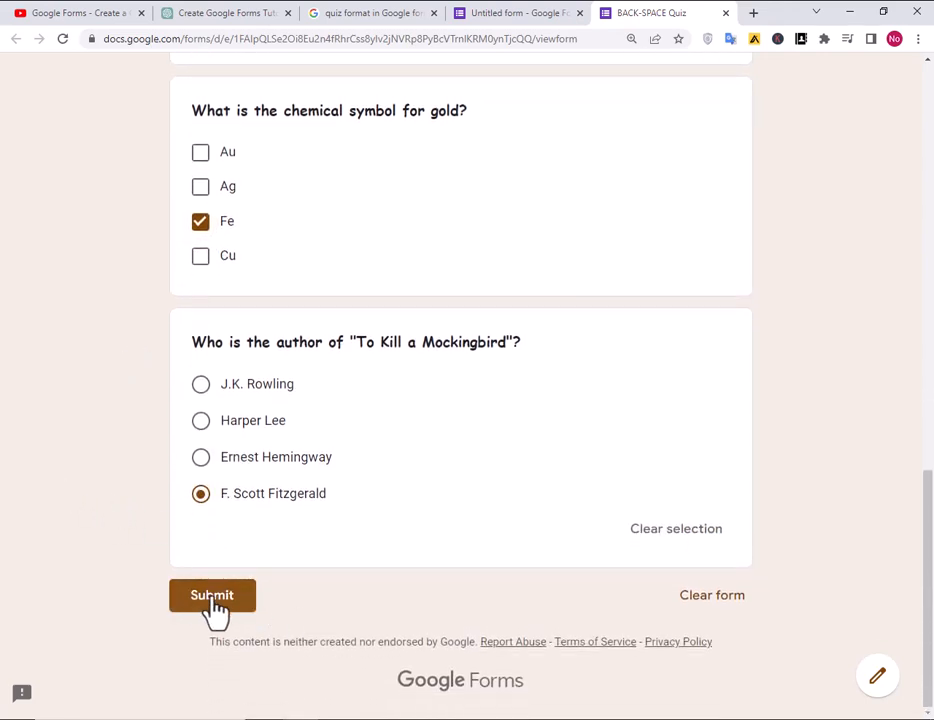
pyautogui.scroll(15, 350, 528)
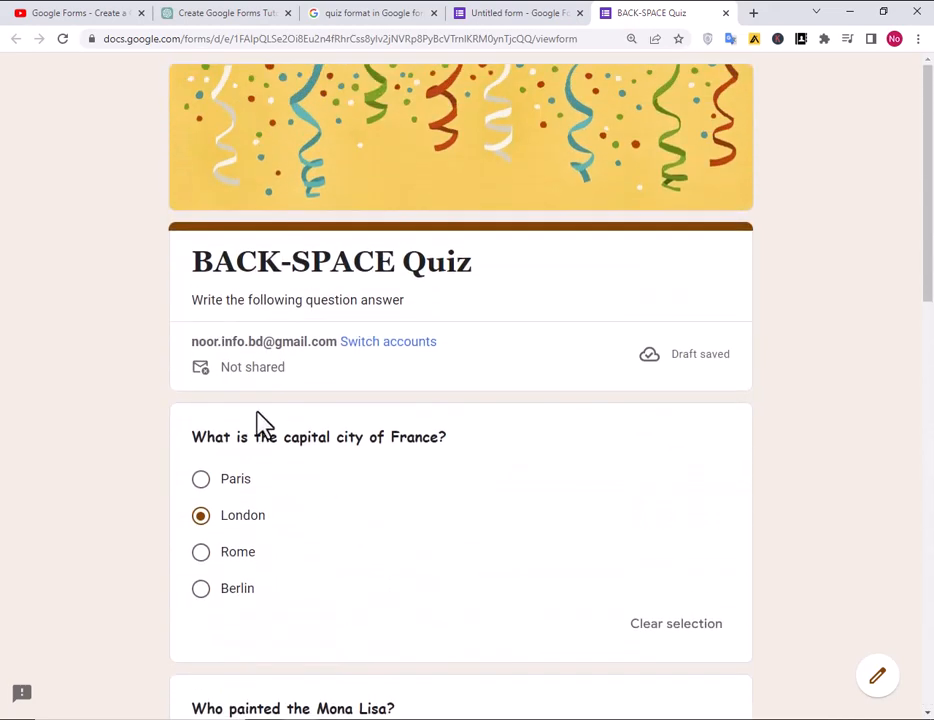
pyautogui.scroll(-2, 250, 460)
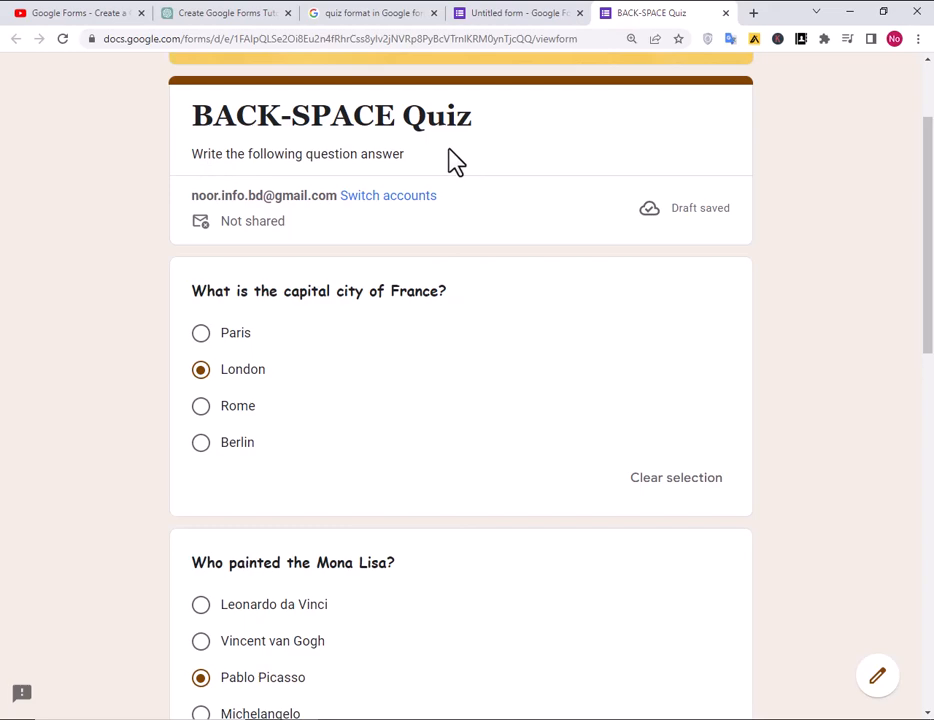
# Return to the form editor and add a new section after the Mockingbird author question.
pyautogui.click(519, 12)
pyautogui.scroll(-4, 475, 420)
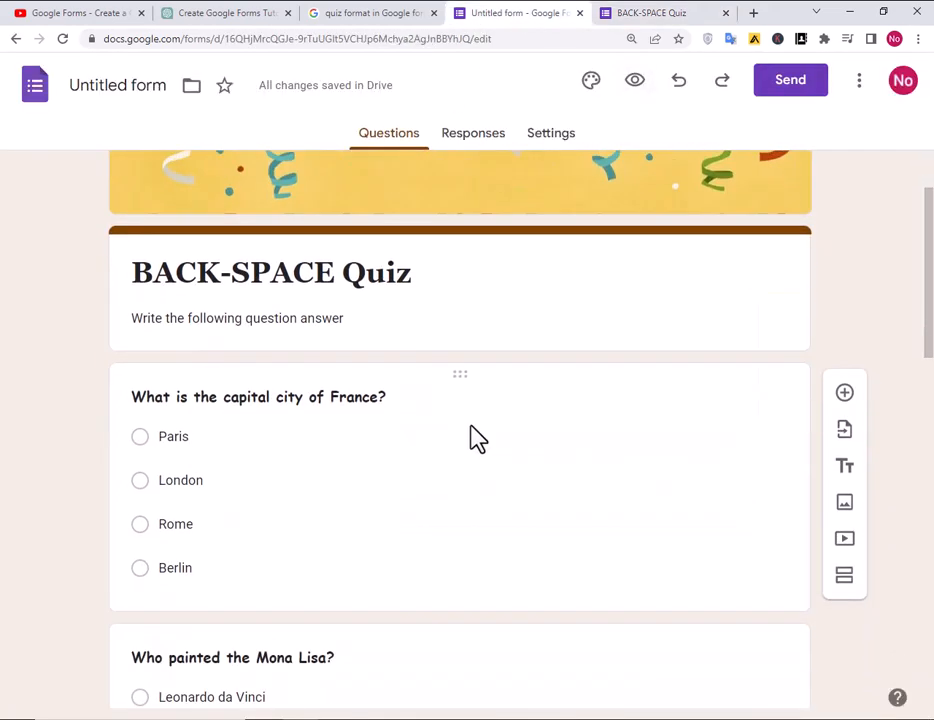
pyautogui.scroll(-10, 477, 424)
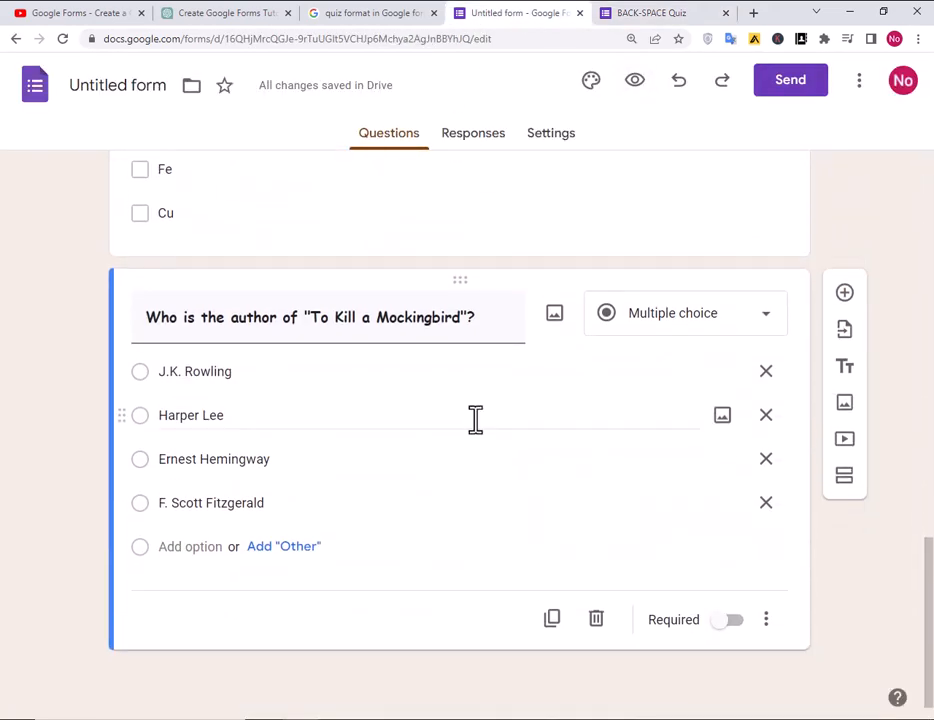
pyautogui.click(845, 478)
# Title the new section "Participant Information", correcting the spelling of "Participant" with the suggested word.
pyautogui.click(241, 578)
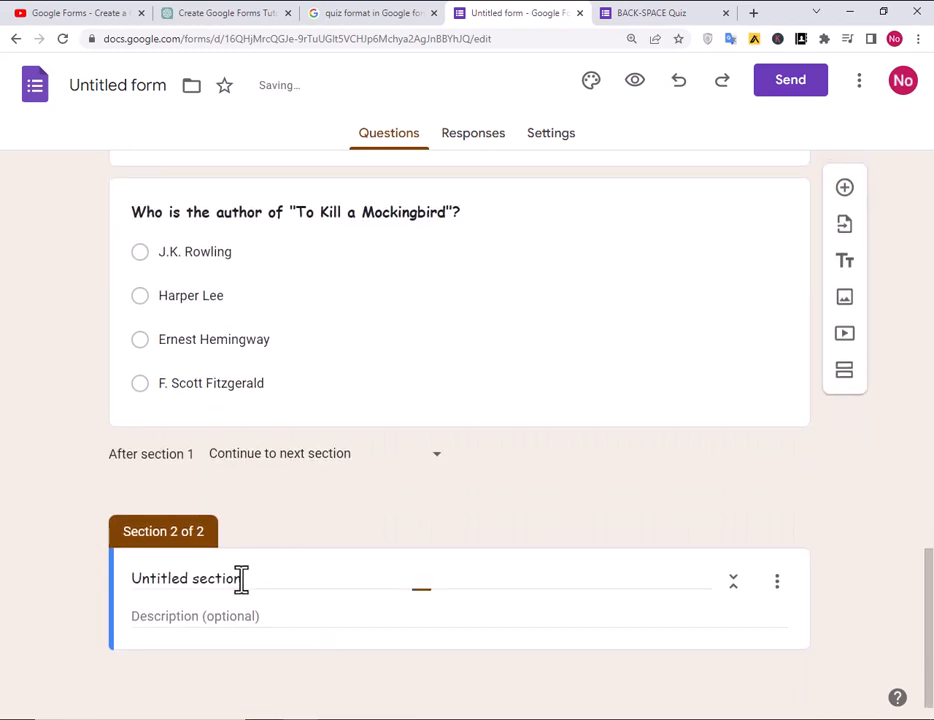
pyautogui.moveTo(241, 578); pyautogui.dragTo(124, 580)
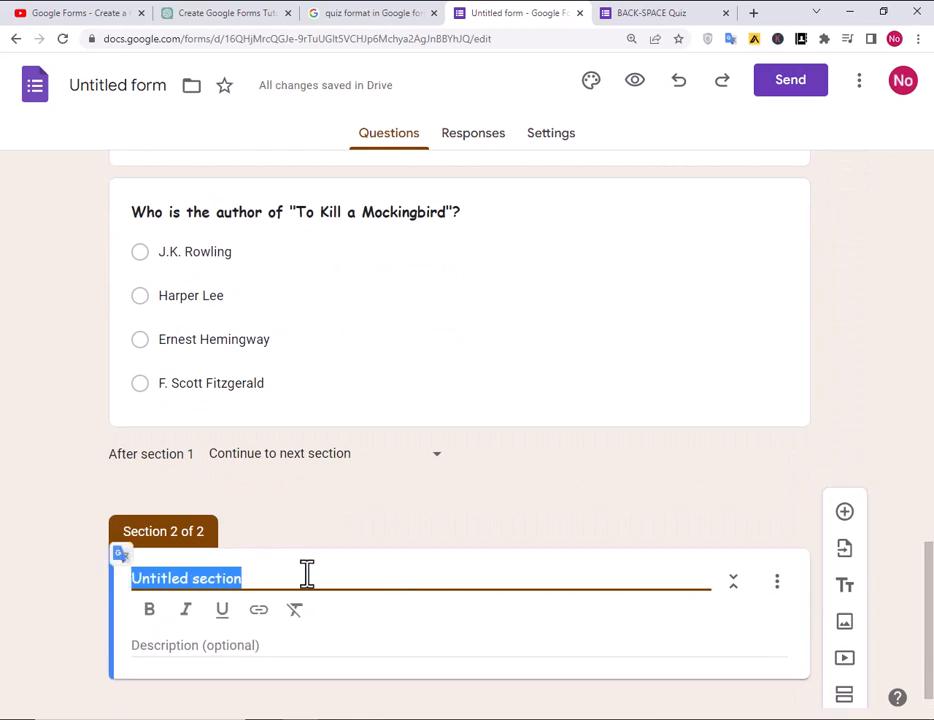
pyautogui.write('P')
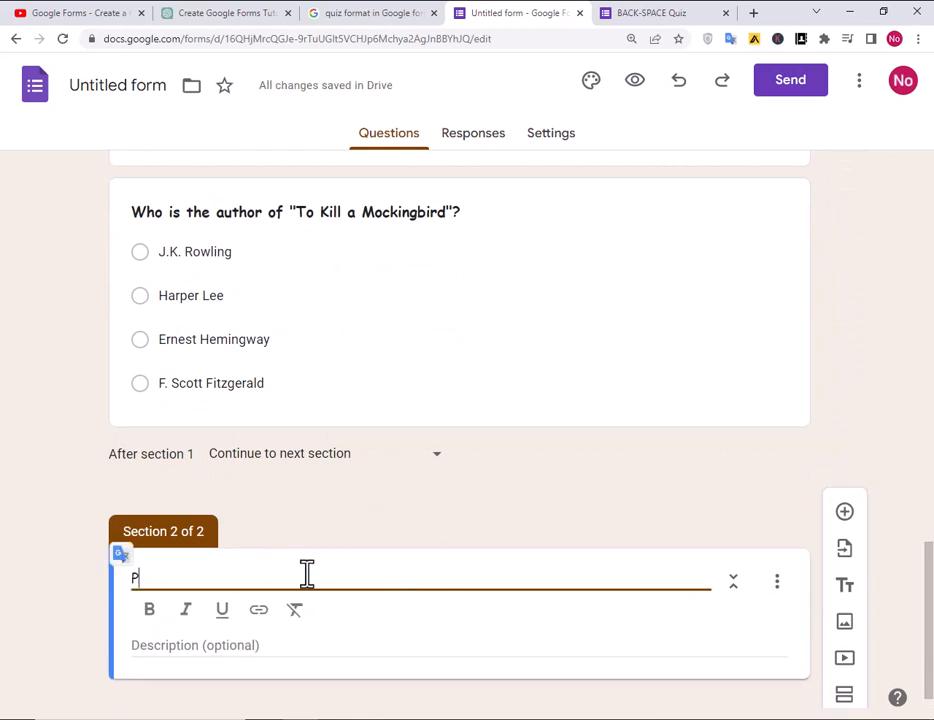
pyautogui.write('articipent')
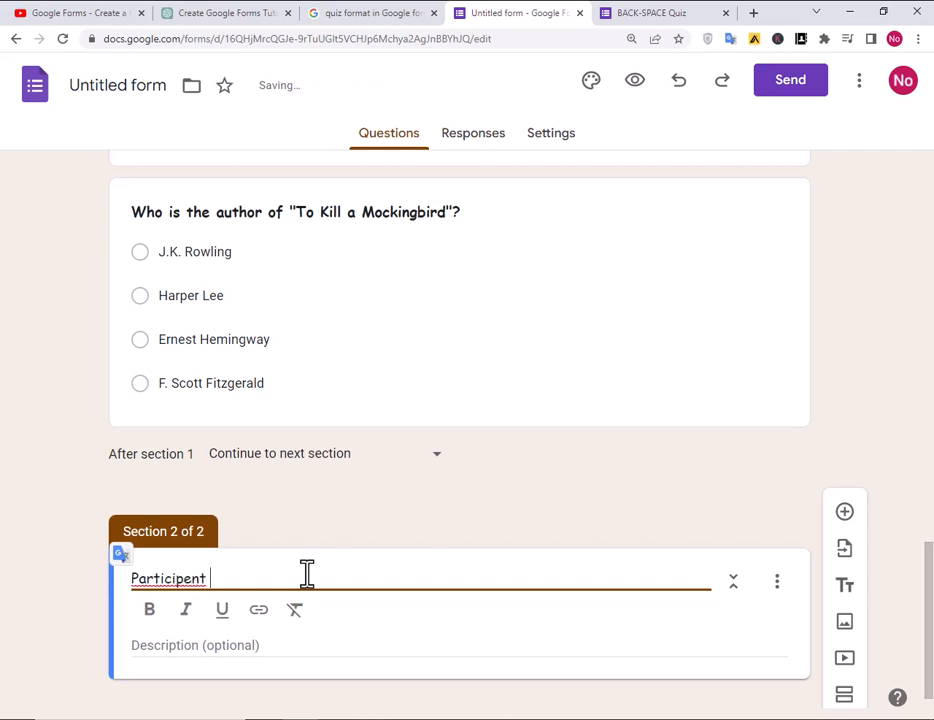
pyautogui.rightClick(193, 581)
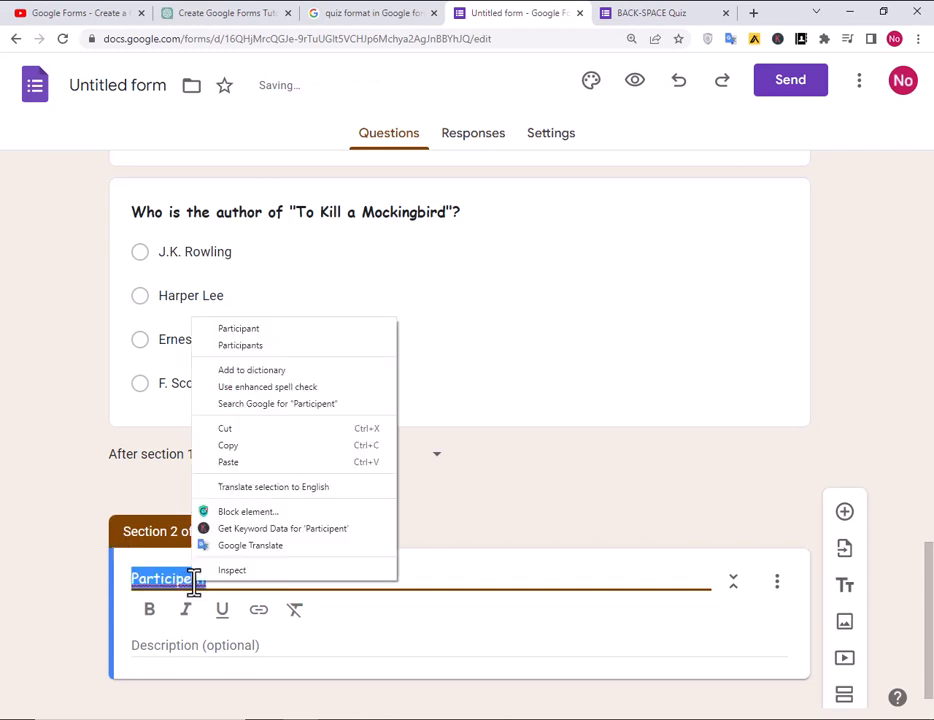
pyautogui.click(238, 328)
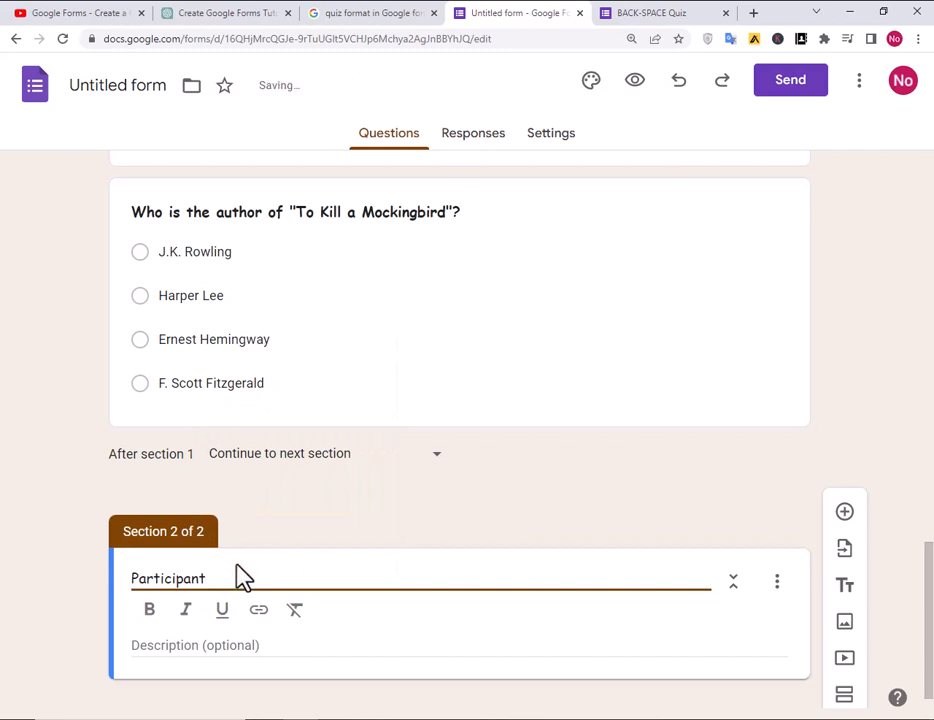
pyautogui.write('Information')
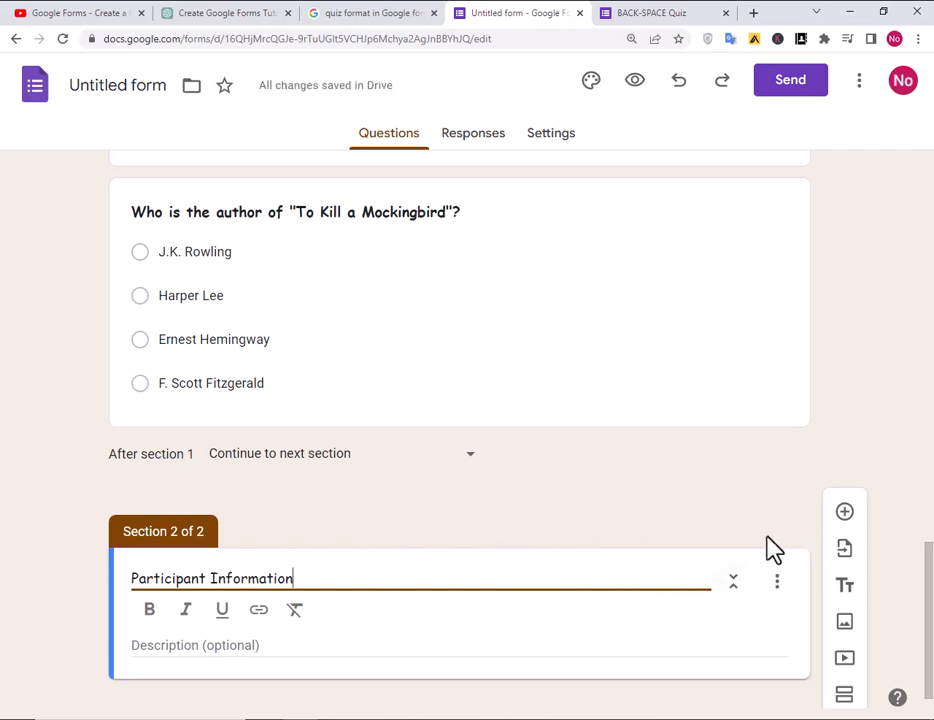
# Open the theme settings and try to apply the Georgia header font to the Participant Information title.
pyautogui.scroll(-1, 772, 551)
pyautogui.scroll(3, 640, 360)
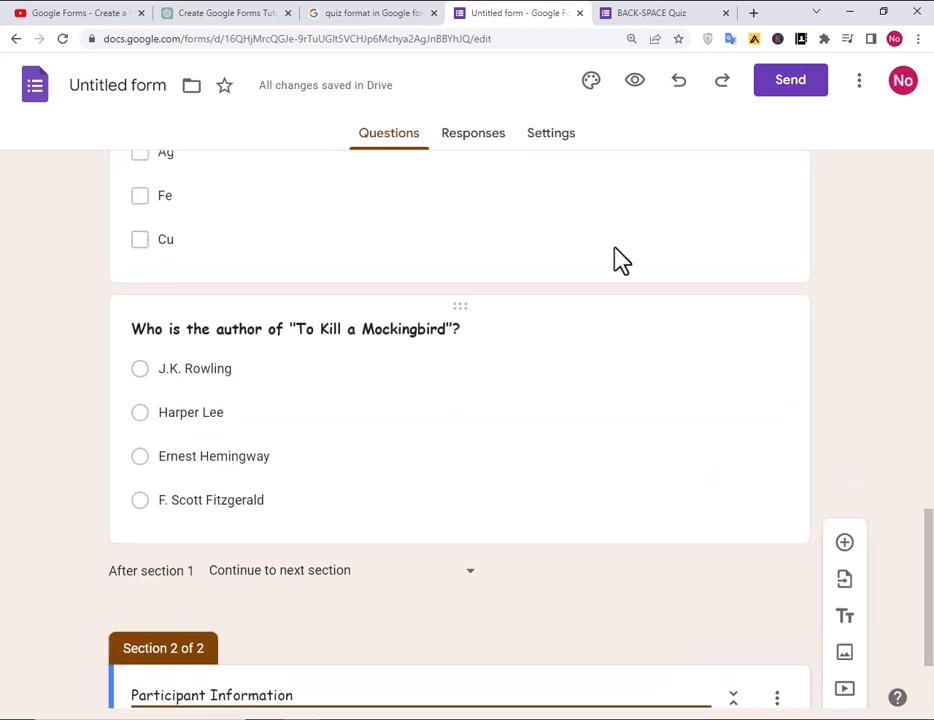
pyautogui.click(591, 80)
pyautogui.scroll(-2, 560, 505)
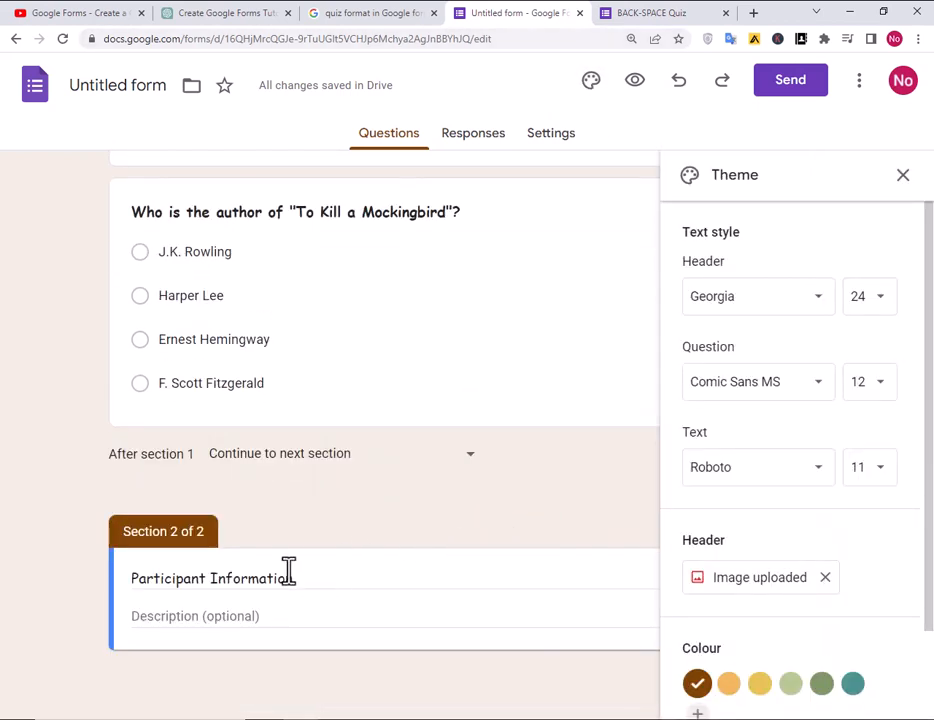
pyautogui.click(338, 570)
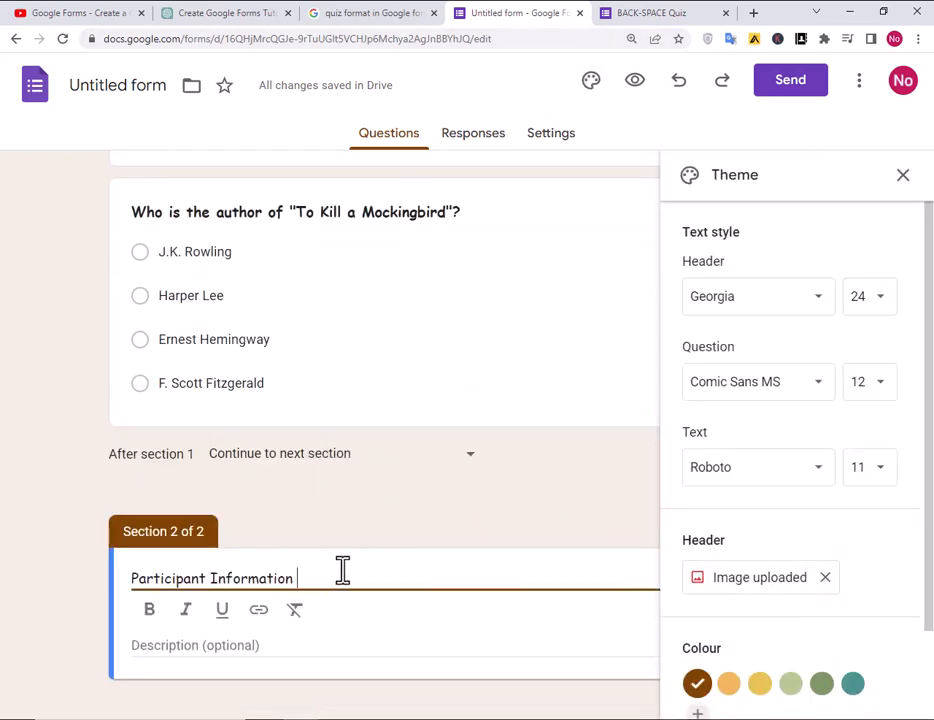
pyautogui.click(772, 298)
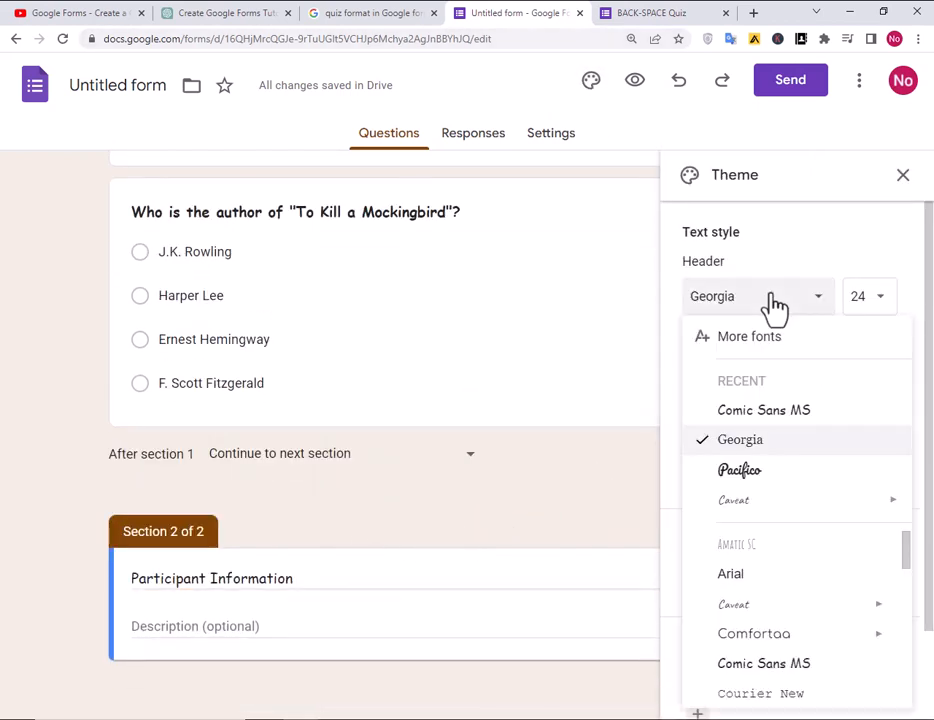
pyautogui.click(745, 441)
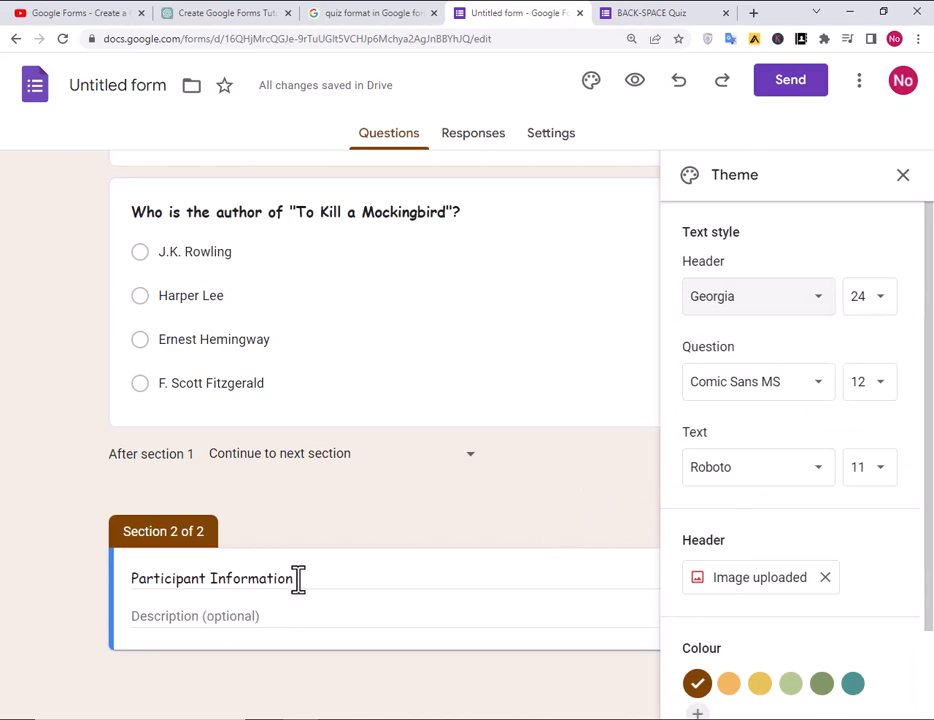
# Try the Pacifico header font with the Participant Information title selected, and check the effect on the quiz title and questions.
pyautogui.moveTo(298, 578); pyautogui.dragTo(125, 584)
pyautogui.click(771, 303)
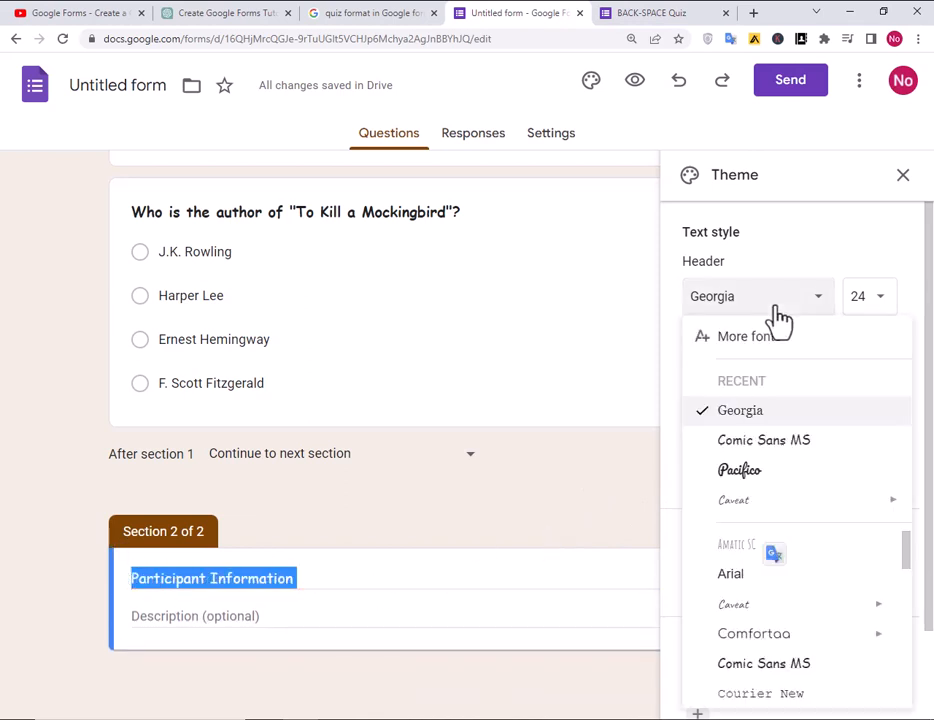
pyautogui.click(762, 478)
pyautogui.scroll(10, 480, 470)
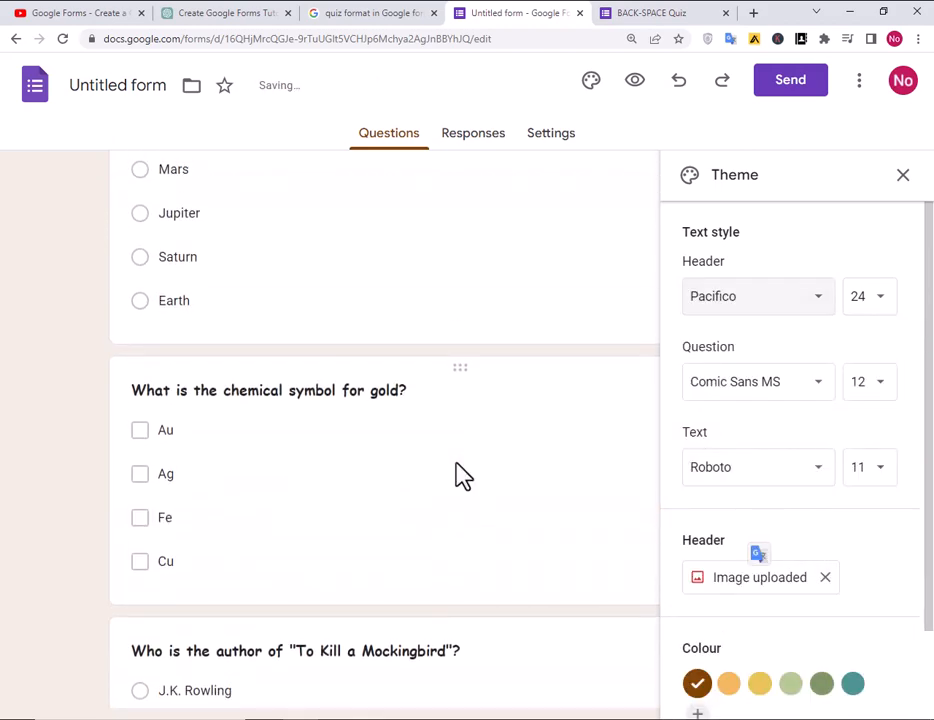
pyautogui.scroll(2, 461, 470)
pyautogui.scroll(-2, 464, 465)
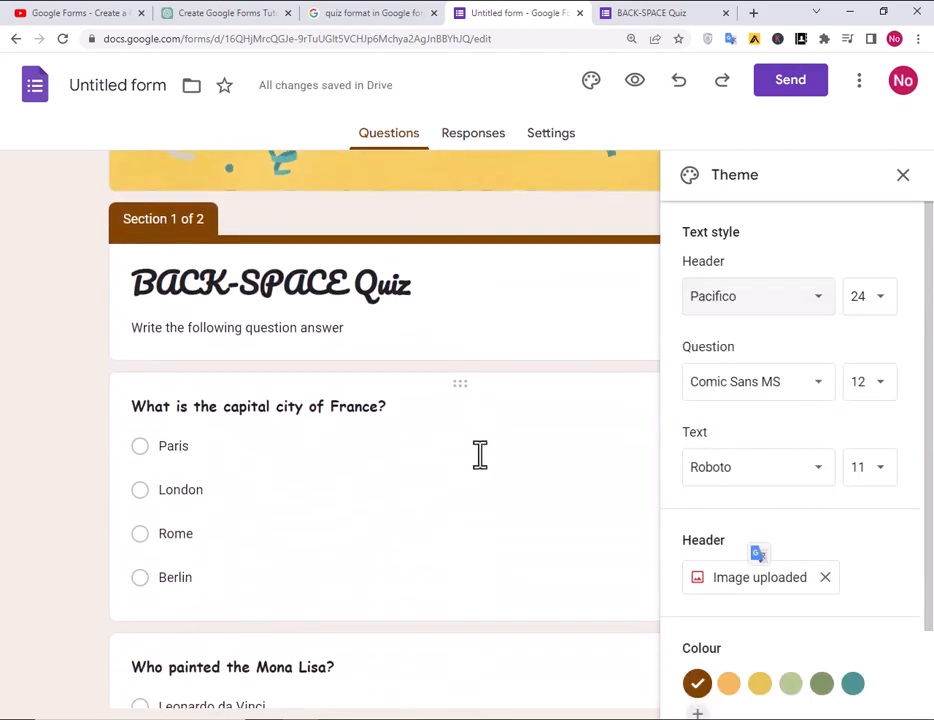
pyautogui.scroll(-4, 538, 407)
pyautogui.scroll(-2, 830, 496)
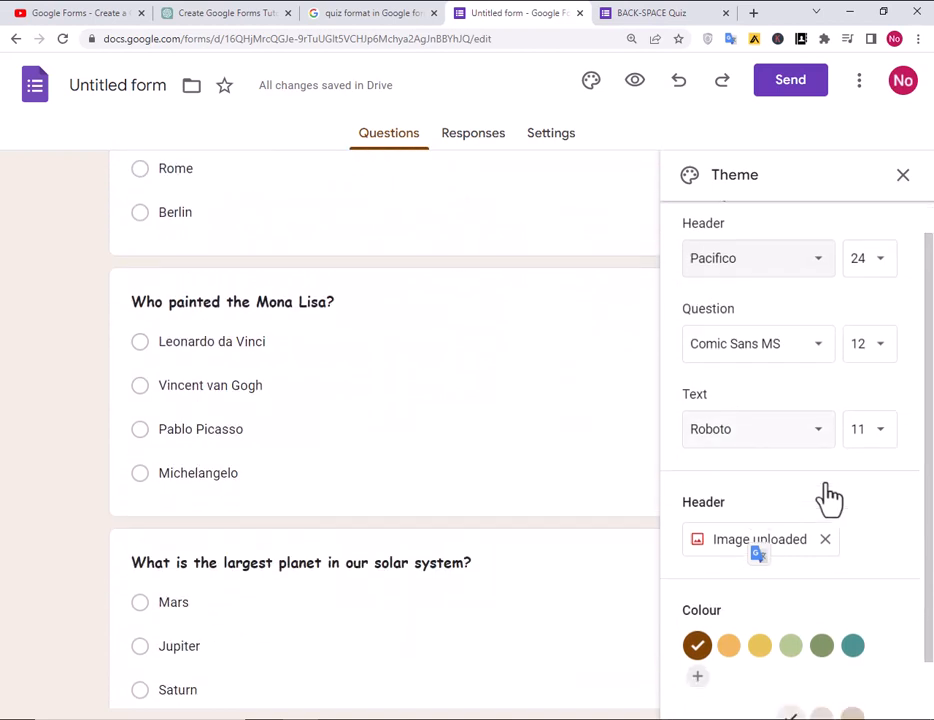
pyautogui.scroll(2, 885, 535)
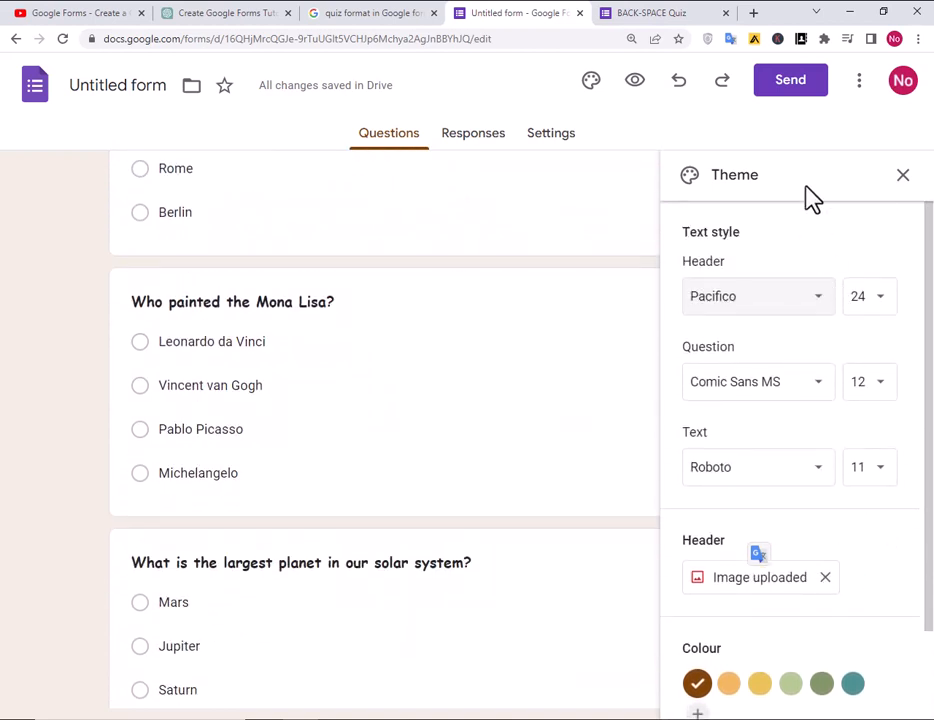
pyautogui.scroll(3, 525, 414)
# Restore Georgia as the theme's header font, recheck the Participant Information section, and close the theme settings.
pyautogui.click(752, 303)
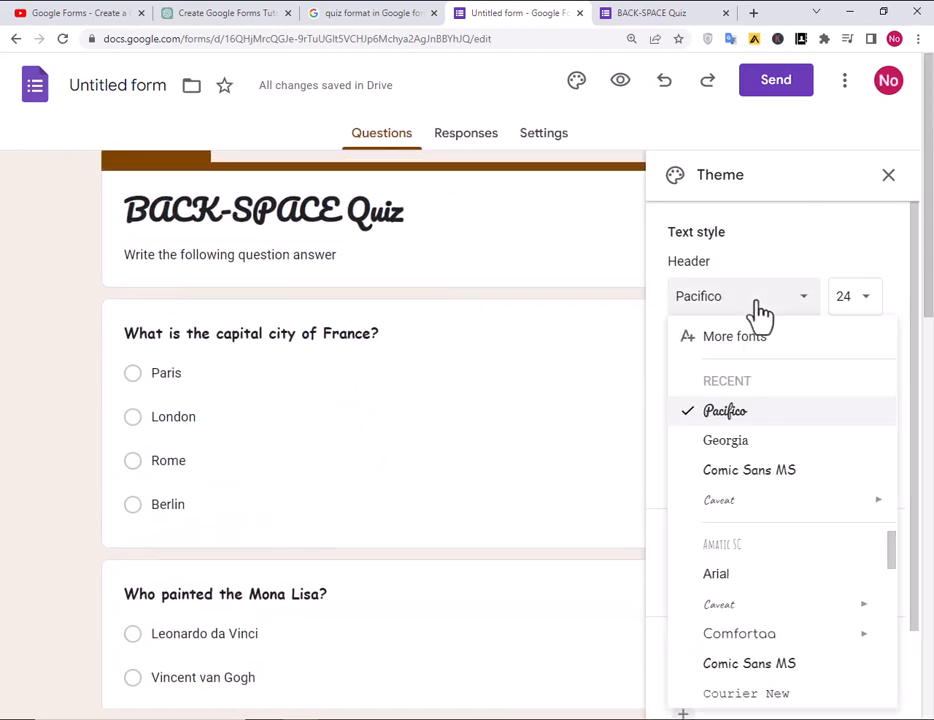
pyautogui.click(740, 442)
pyautogui.scroll(-6, 538, 440)
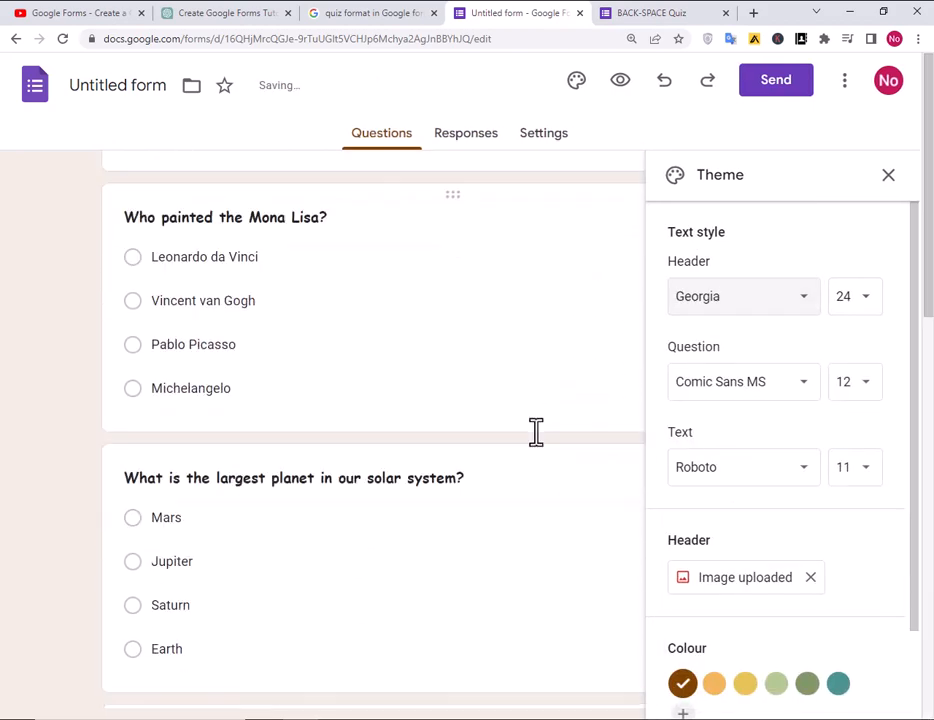
pyautogui.scroll(-5, 536, 432)
pyautogui.click(362, 566)
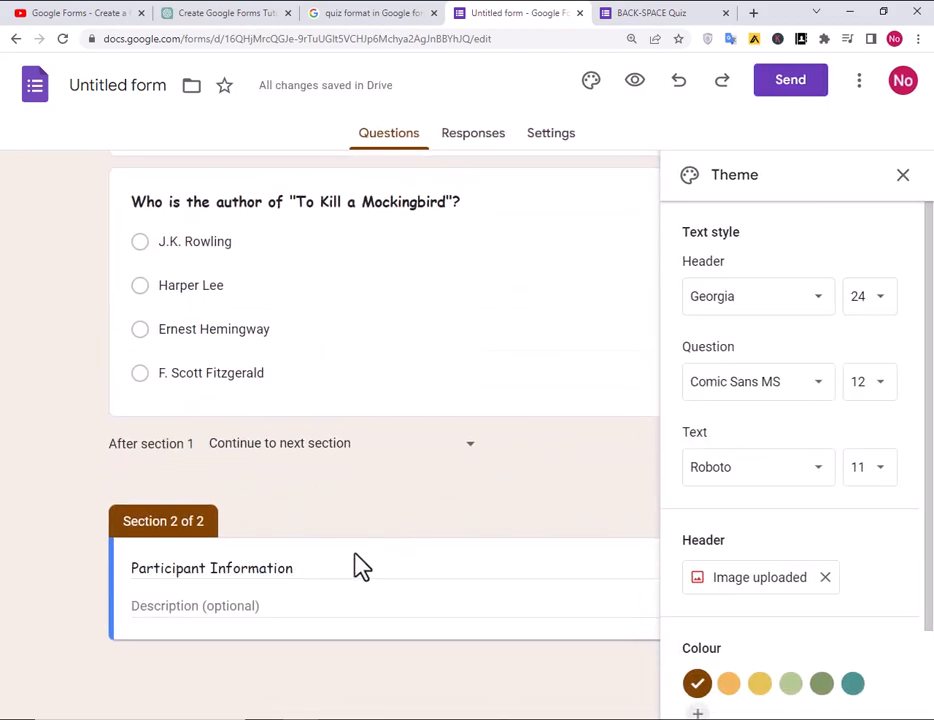
pyautogui.click(355, 592)
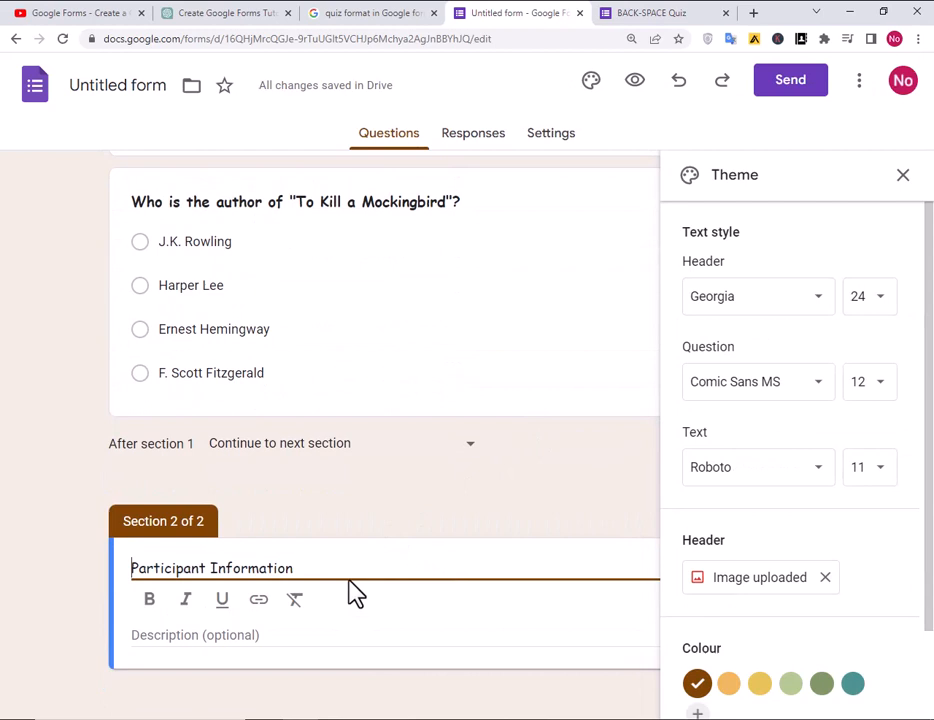
pyautogui.click(243, 638)
pyautogui.click(903, 177)
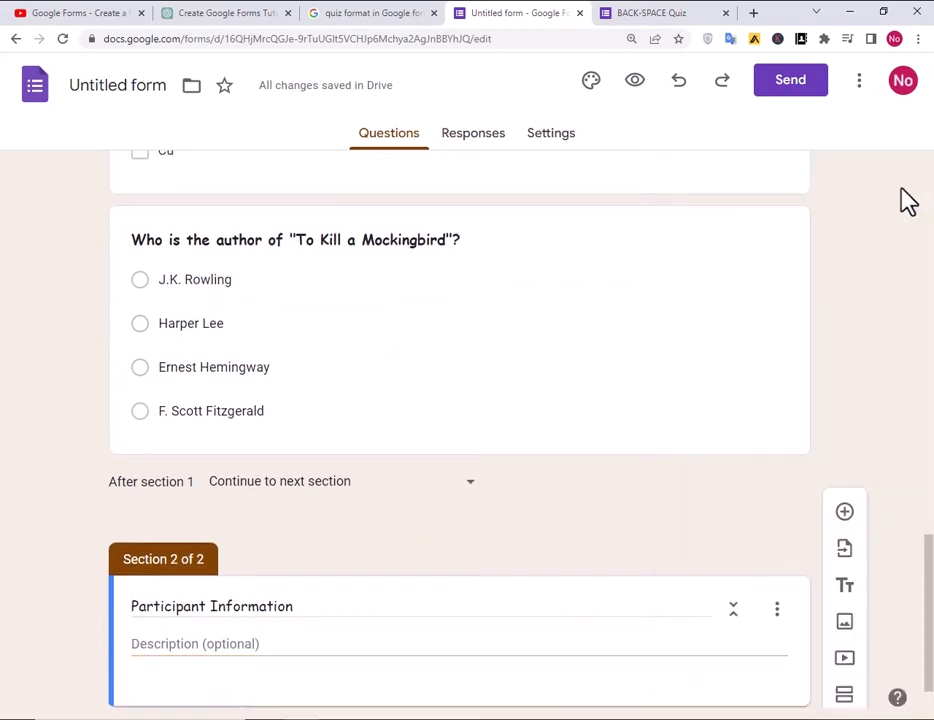
# Add a short-answer question titled "First Name" in bold to the Participant Information section.
pyautogui.click(844, 495)
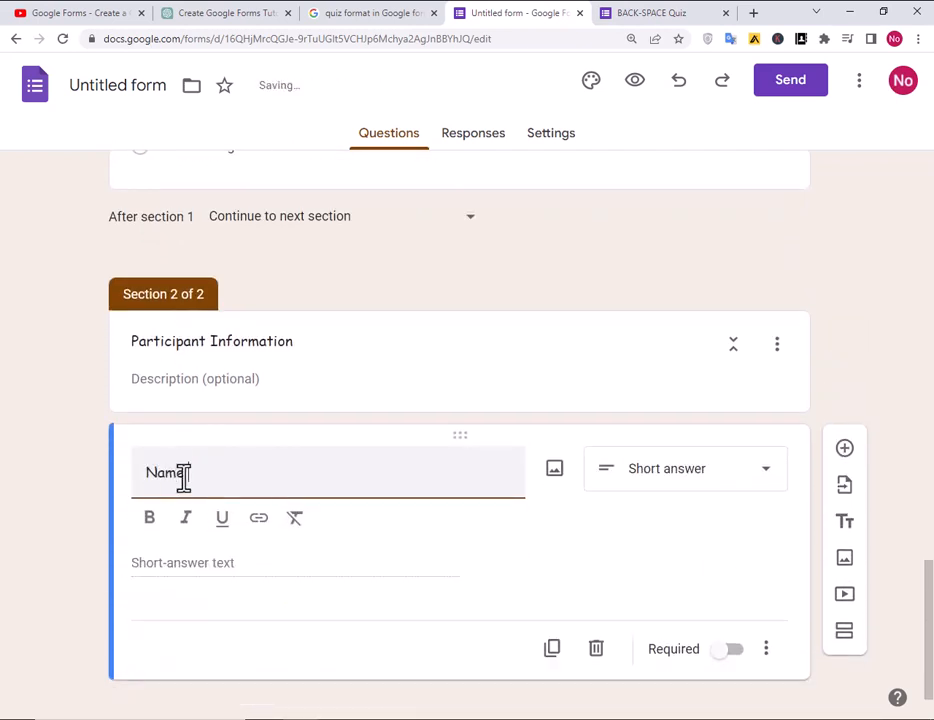
pyautogui.moveTo(184, 474); pyautogui.dragTo(145, 476)
pyautogui.write('First')
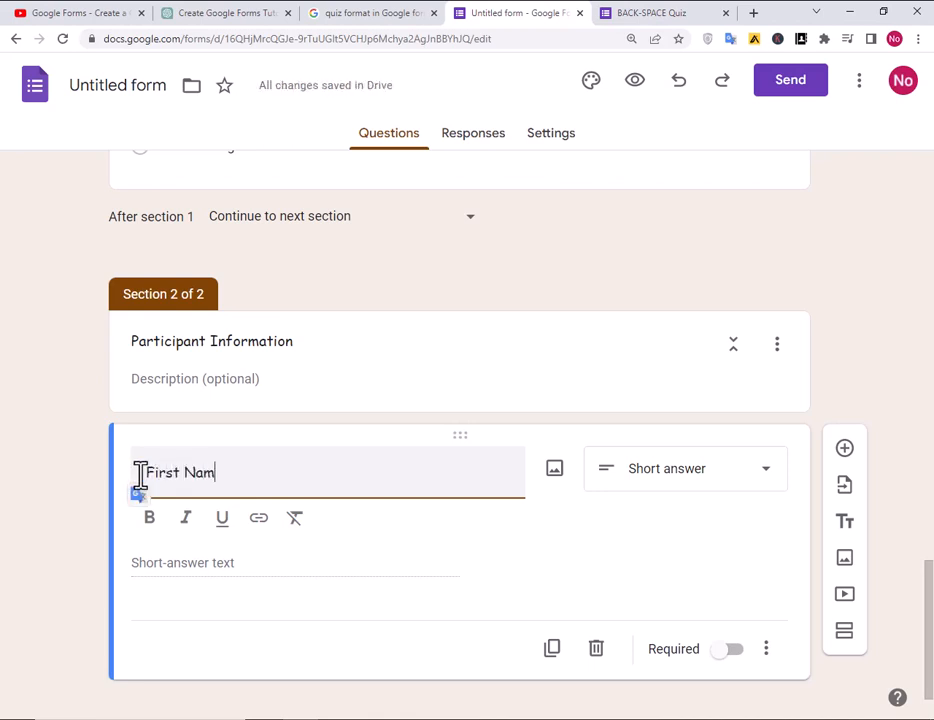
pyautogui.moveTo(240, 483); pyautogui.dragTo(142, 488)
pyautogui.click(150, 518)
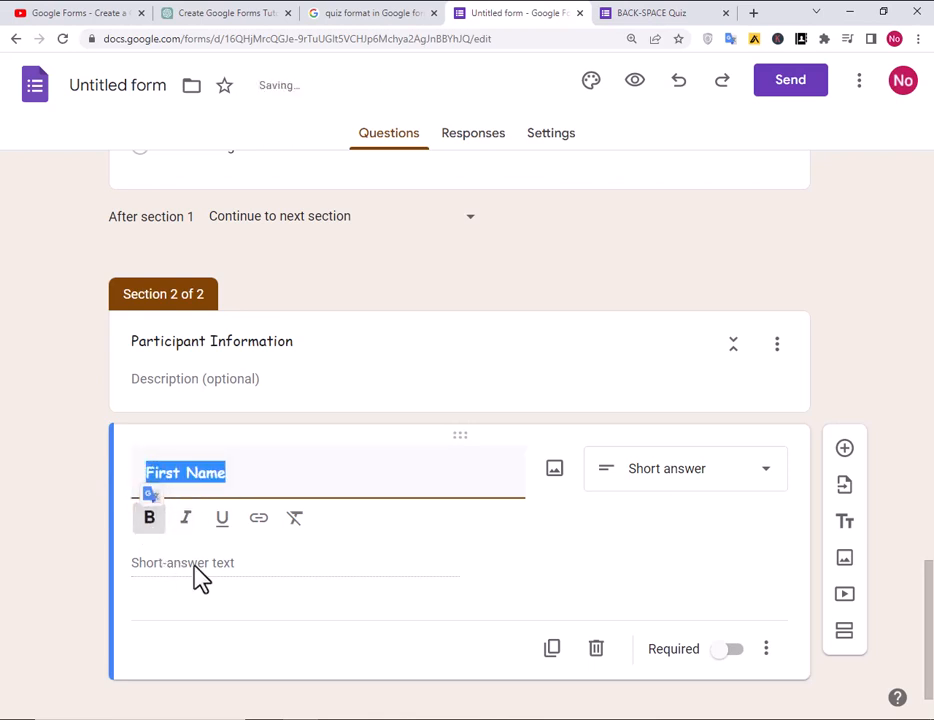
pyautogui.click(700, 480)
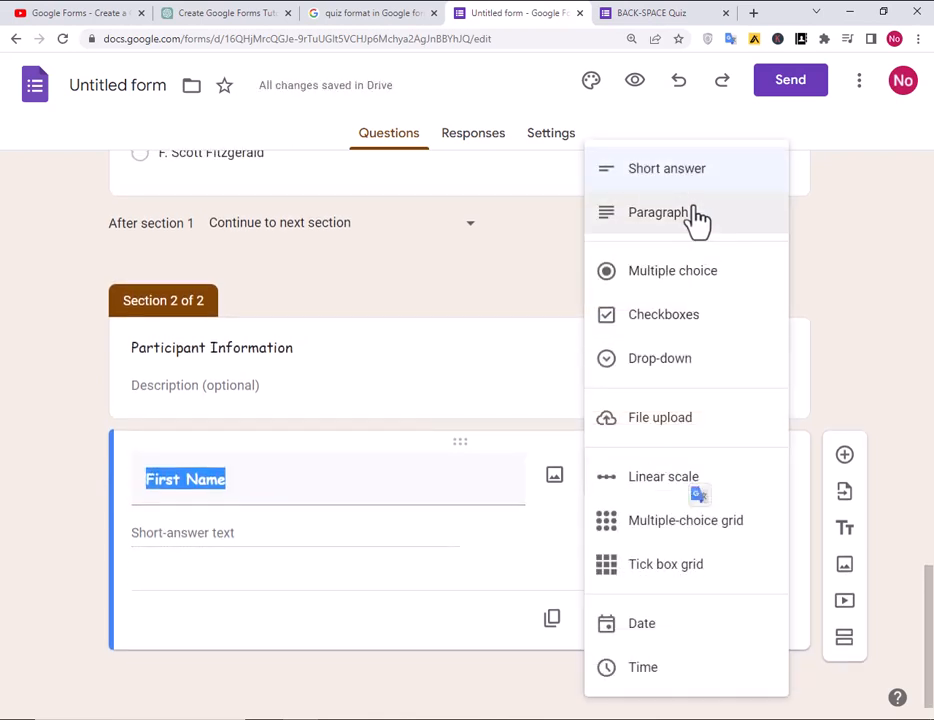
pyautogui.click(709, 175)
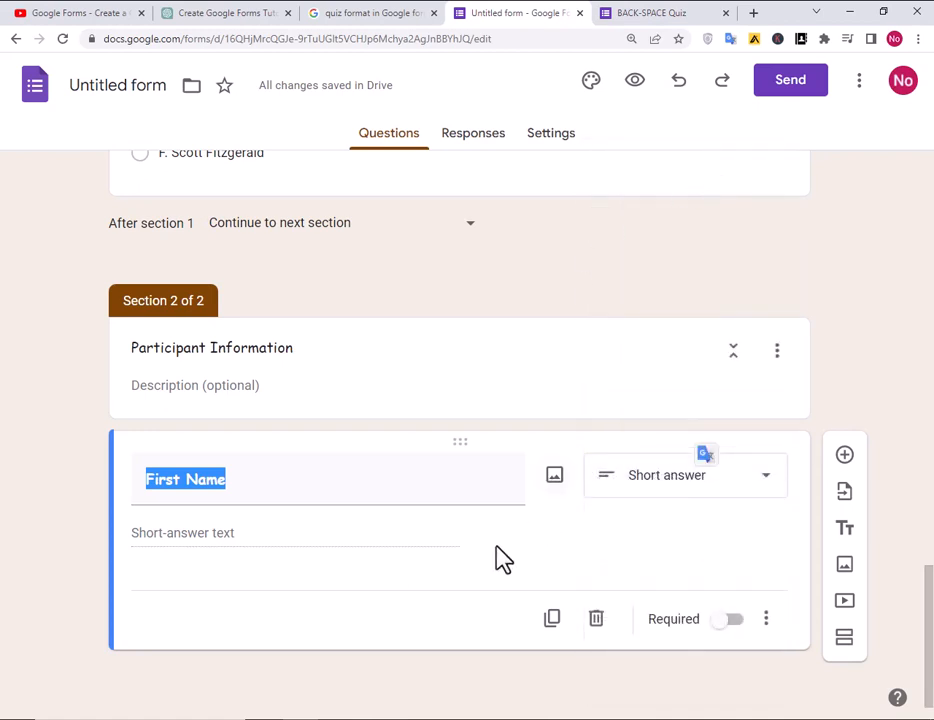
pyautogui.click(360, 577)
# Add another question below First Name and title it "Last Name" in bold.
pyautogui.click(845, 456)
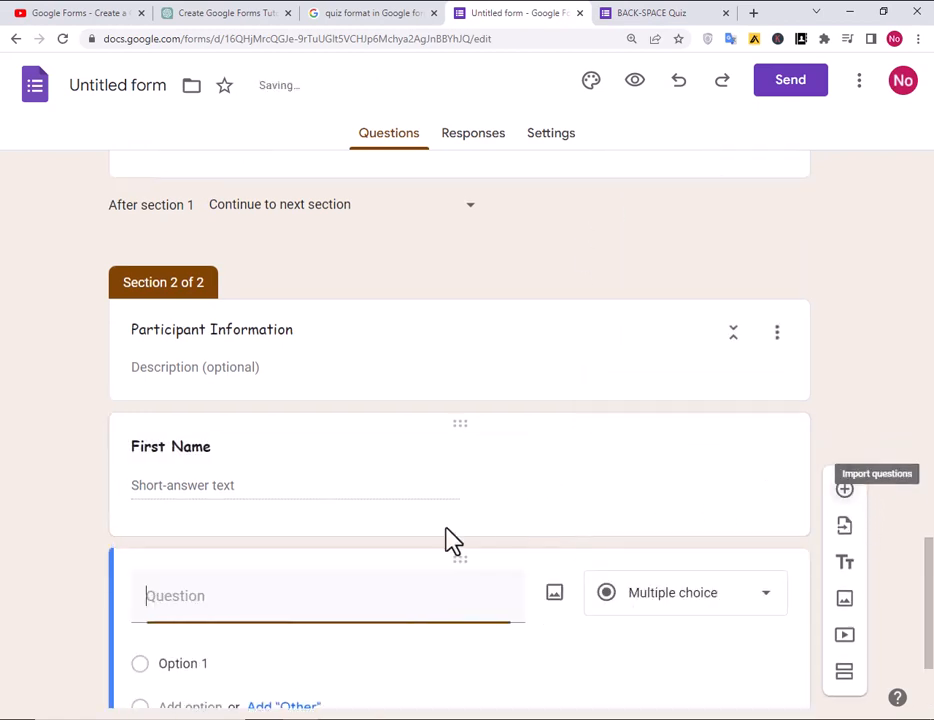
pyautogui.write('Last Name')
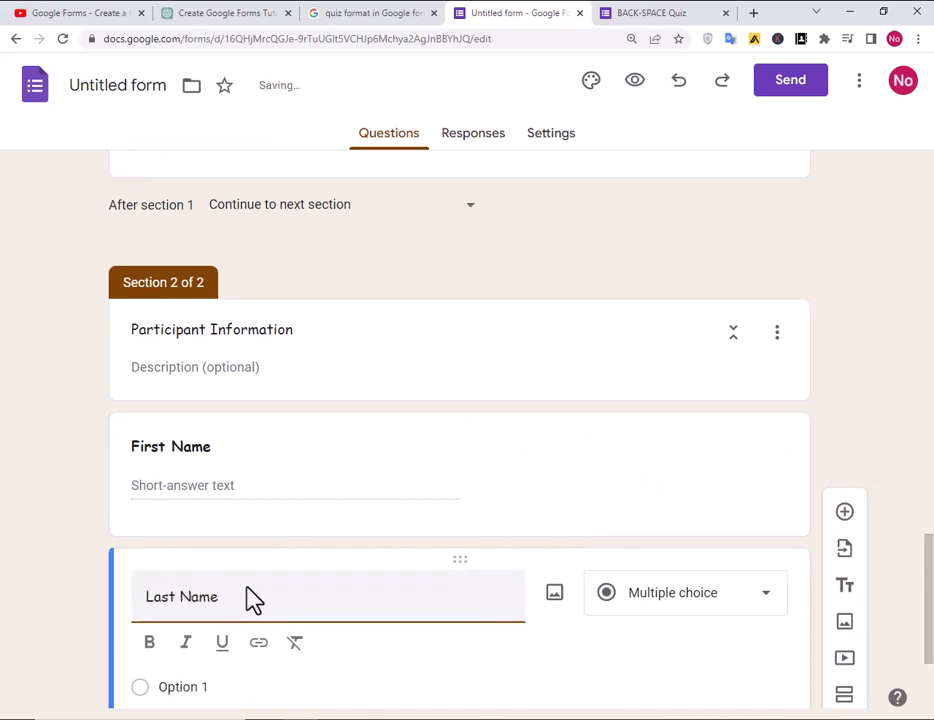
pyautogui.moveTo(228, 598); pyautogui.dragTo(156, 600)
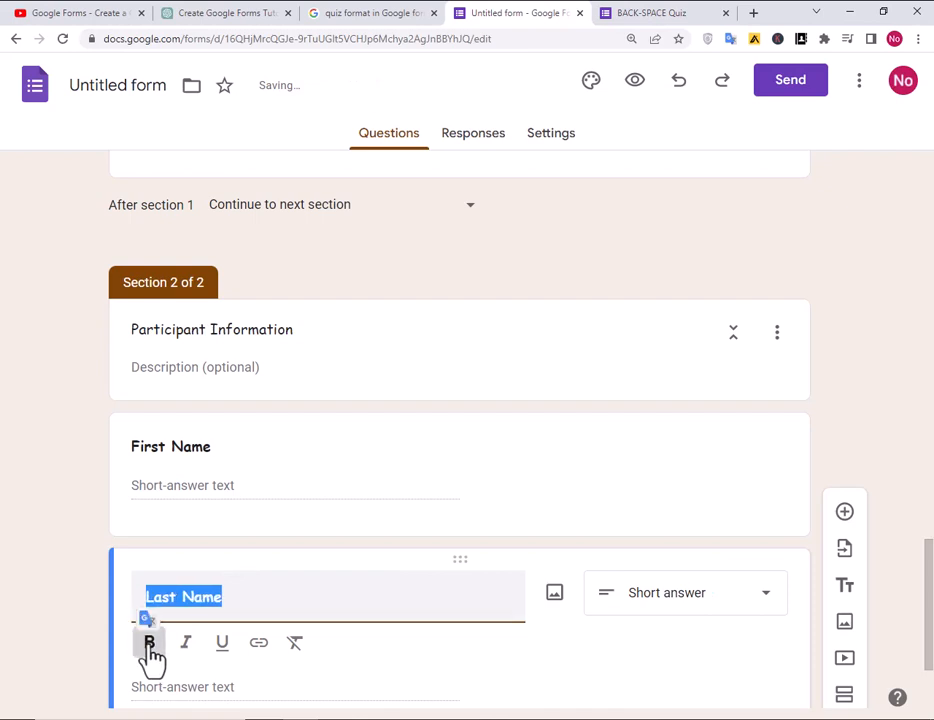
# Add a short-answer question titled "Email Address" in bold below the Last Name question.
pyautogui.click(148, 643)
pyautogui.scroll(-1, 378, 536)
pyautogui.scroll(-2, 378, 536)
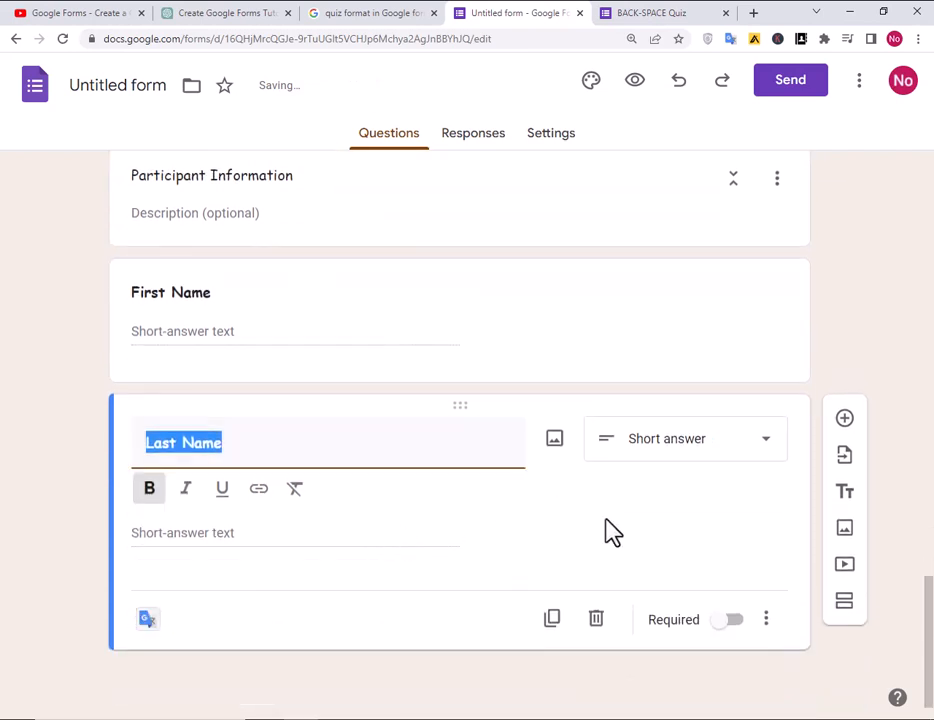
pyautogui.click(850, 430)
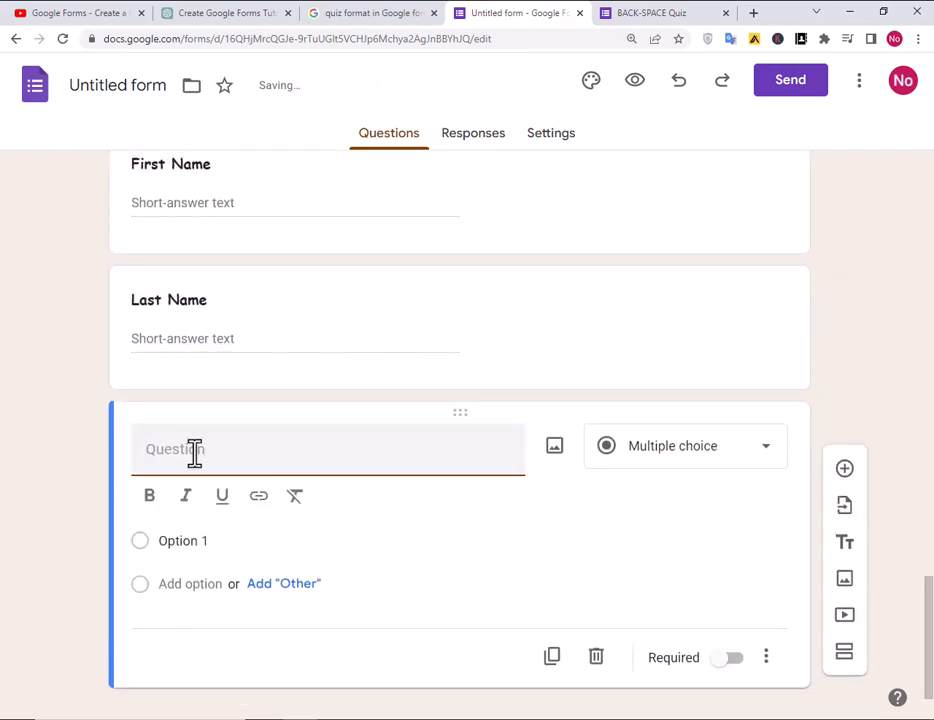
pyautogui.write('Email Address')
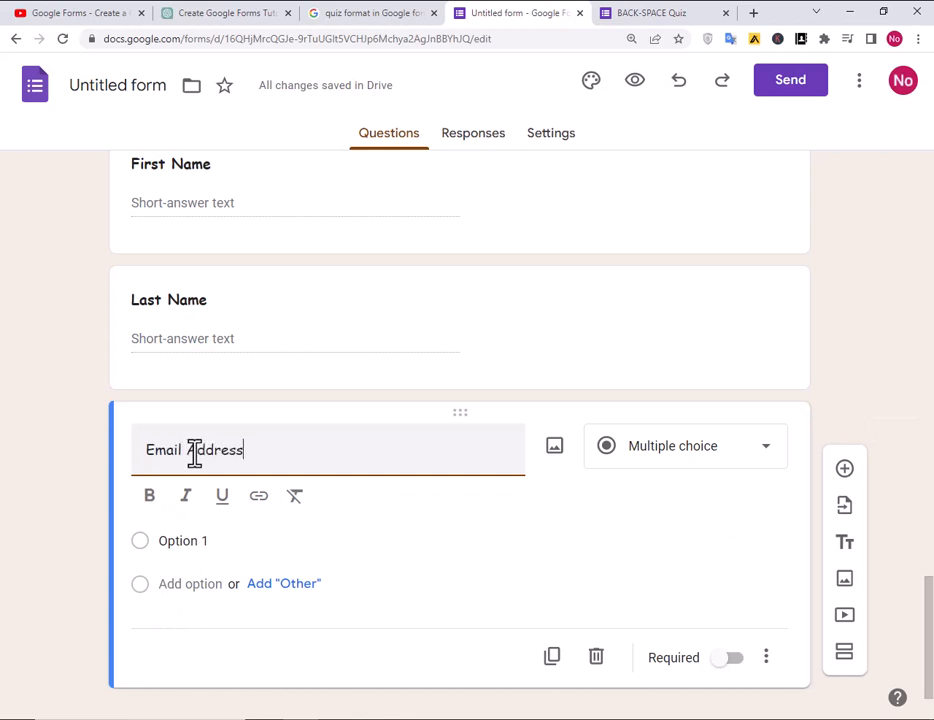
pyautogui.moveTo(244, 450); pyautogui.dragTo(131, 474)
pyautogui.click(150, 497)
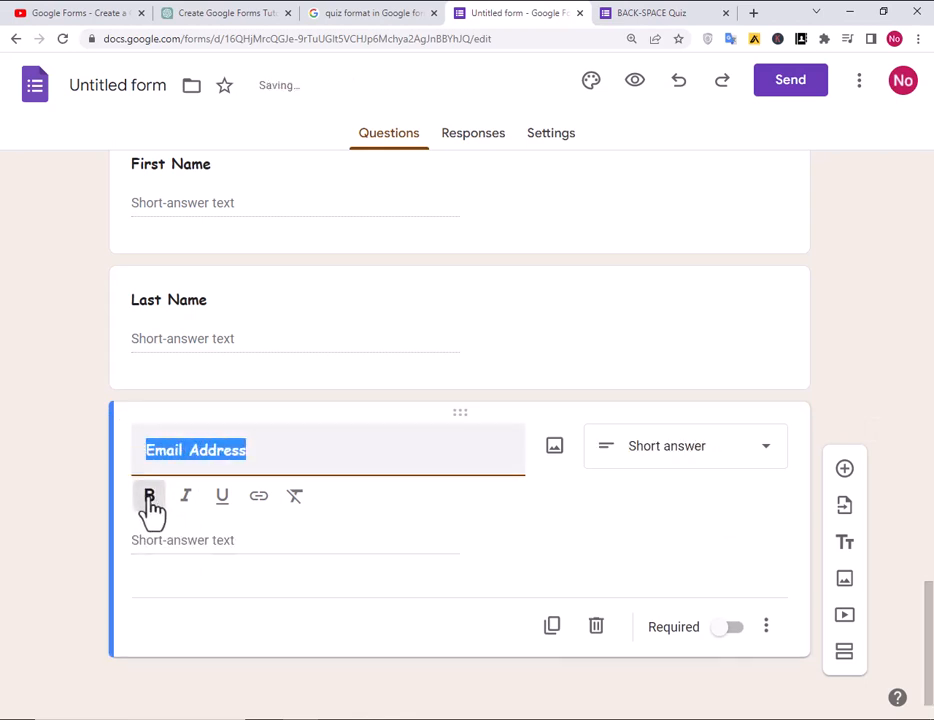
pyautogui.click(363, 455)
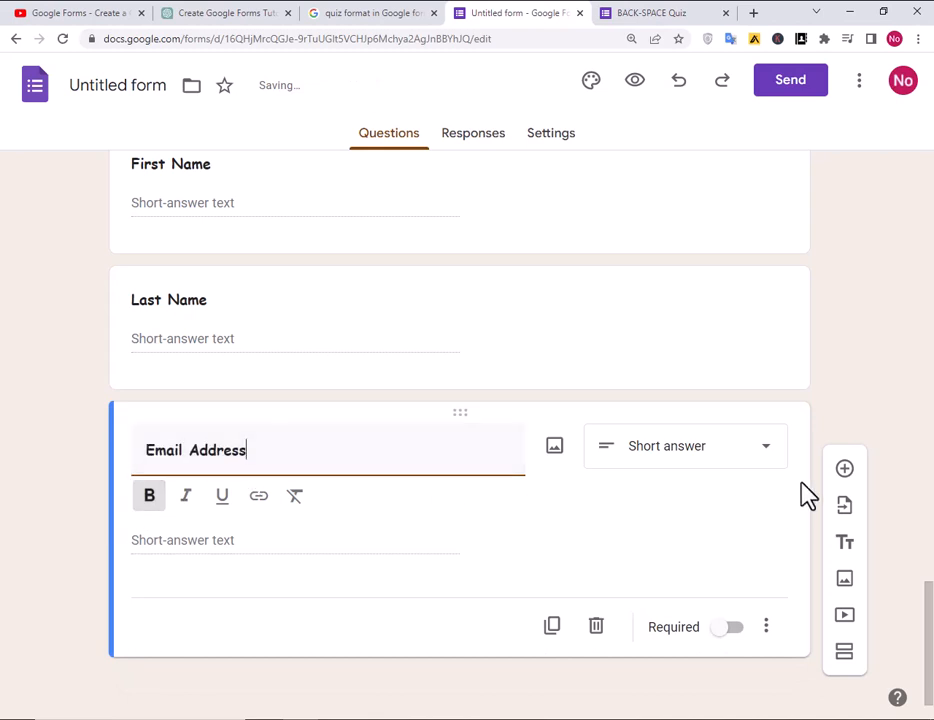
# Add a question titled "Education Qualification" below Email Address and set its type to Checkboxes.
pyautogui.click(844, 468)
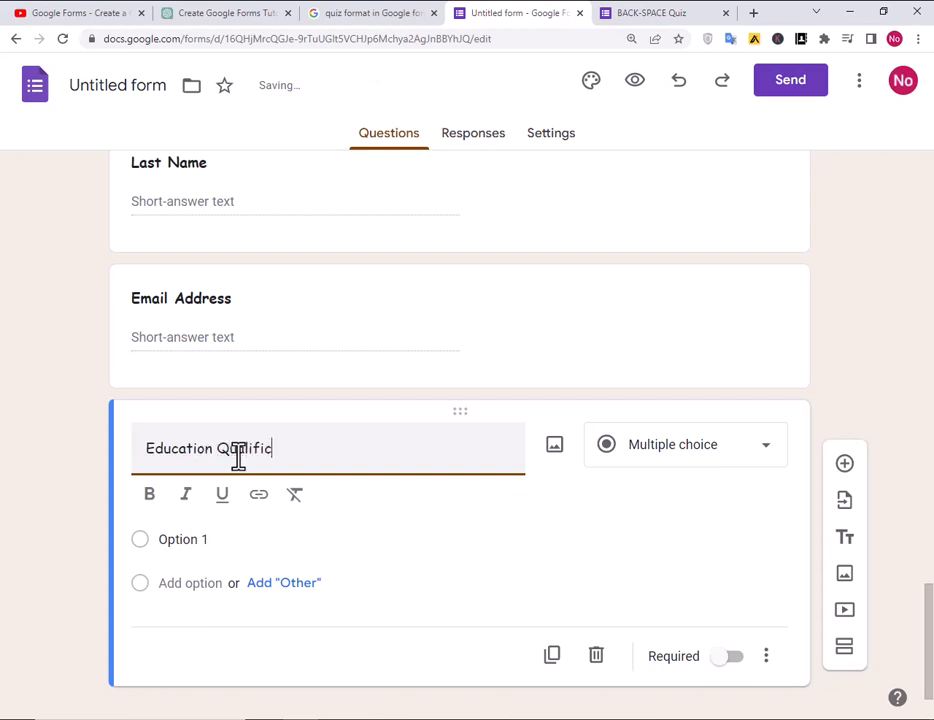
pyautogui.write('tion')
pyautogui.click(171, 539)
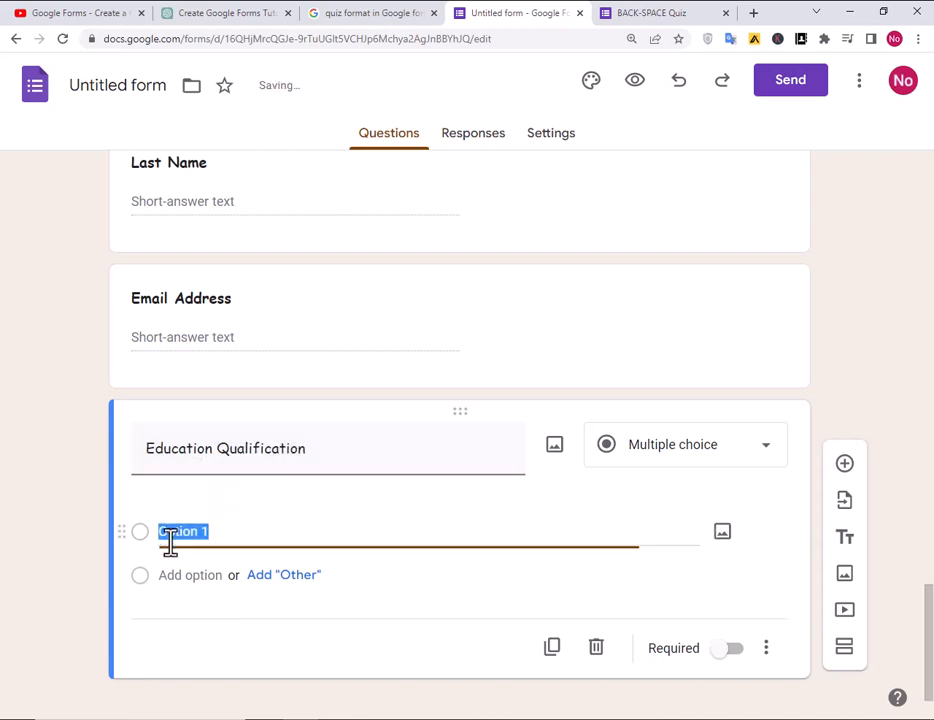
pyautogui.click(630, 460)
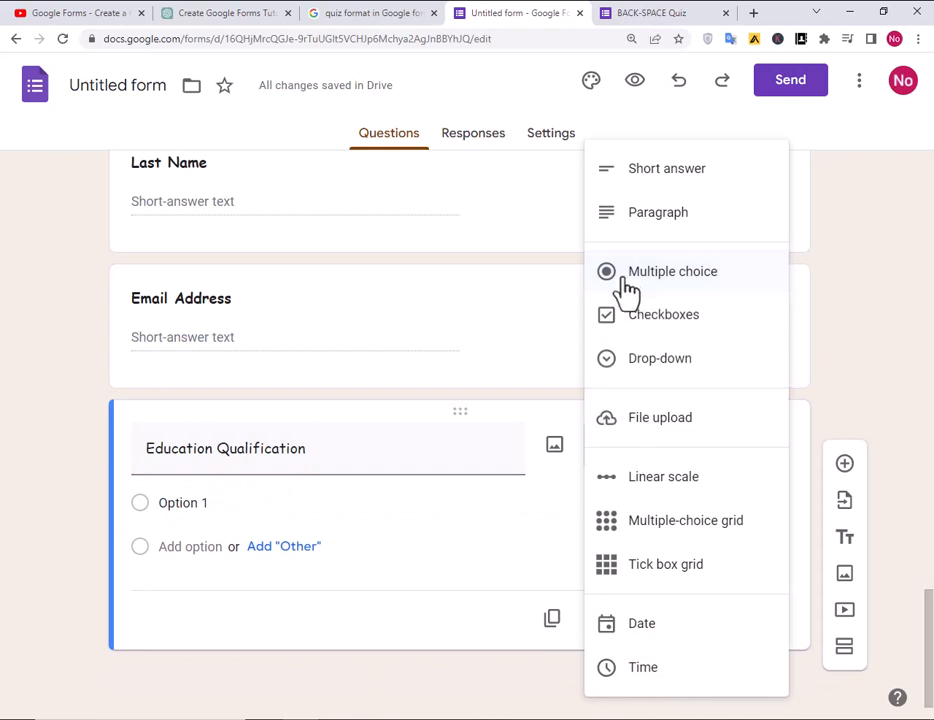
pyautogui.click(702, 318)
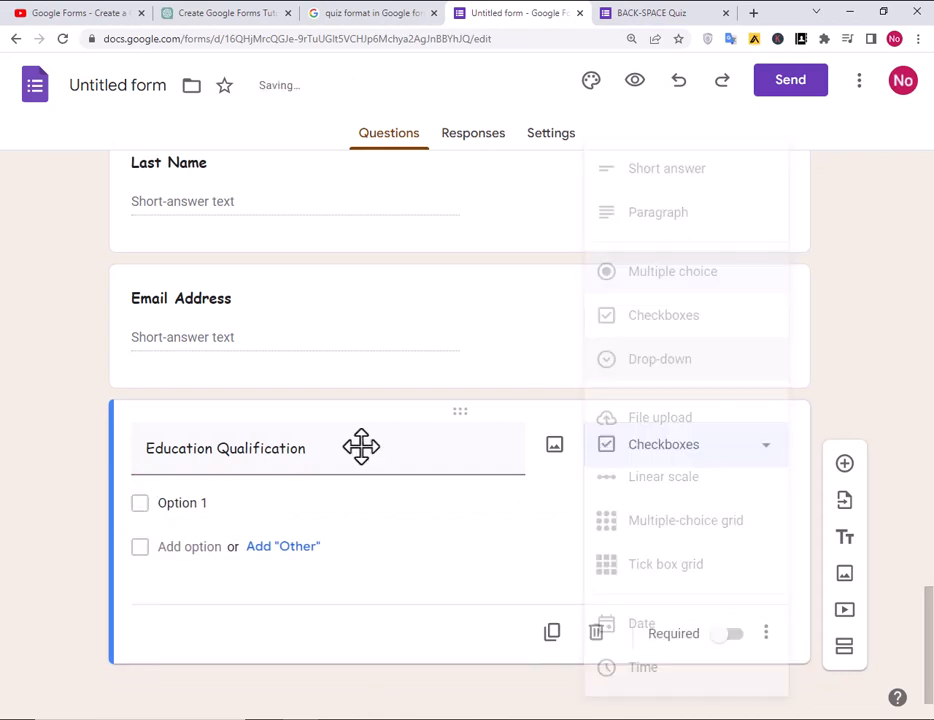
# Enter SSC, HSC, B.Com and M.Com as the Education Qualification answer options, keeping the M.Com spelling.
pyautogui.click(172, 503)
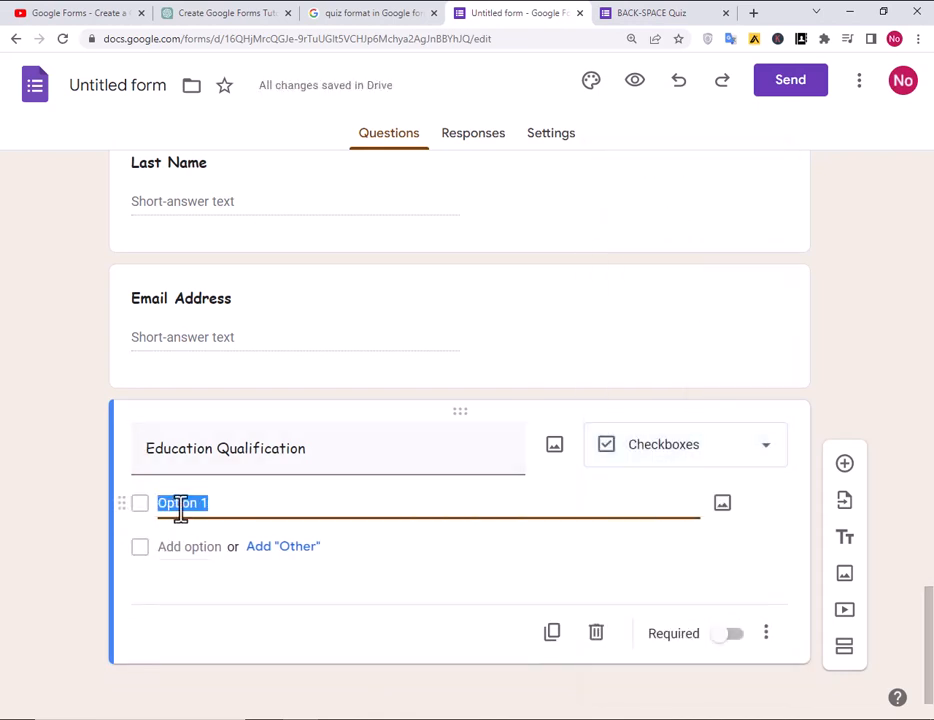
pyautogui.write('SSC')
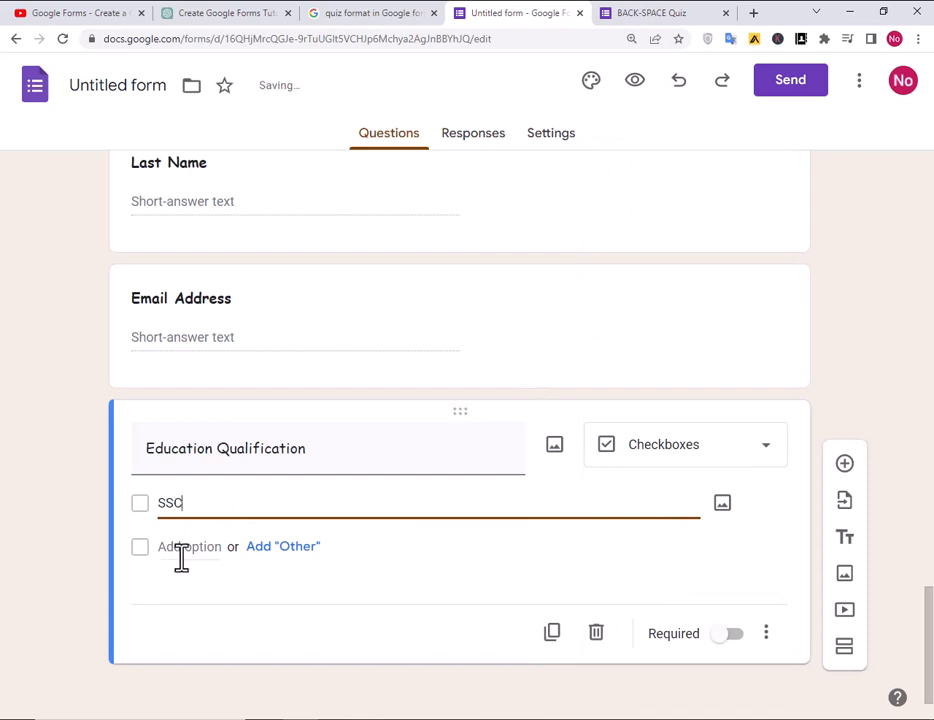
pyautogui.click(181, 550)
pyautogui.write('HS')
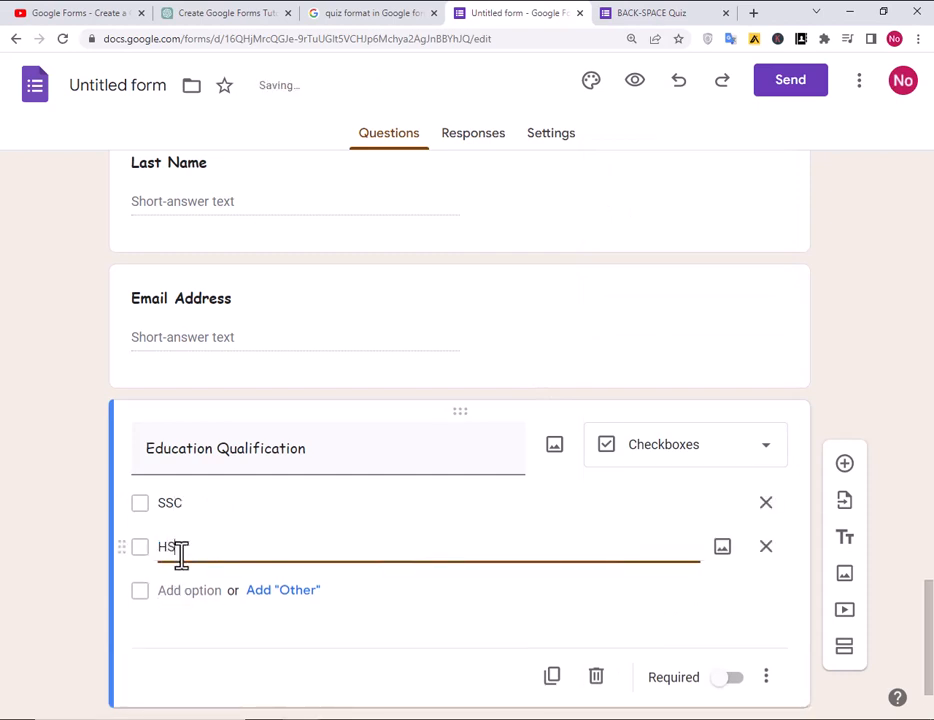
pyautogui.write('C')
pyautogui.click(200, 592)
pyautogui.write('B.Com')
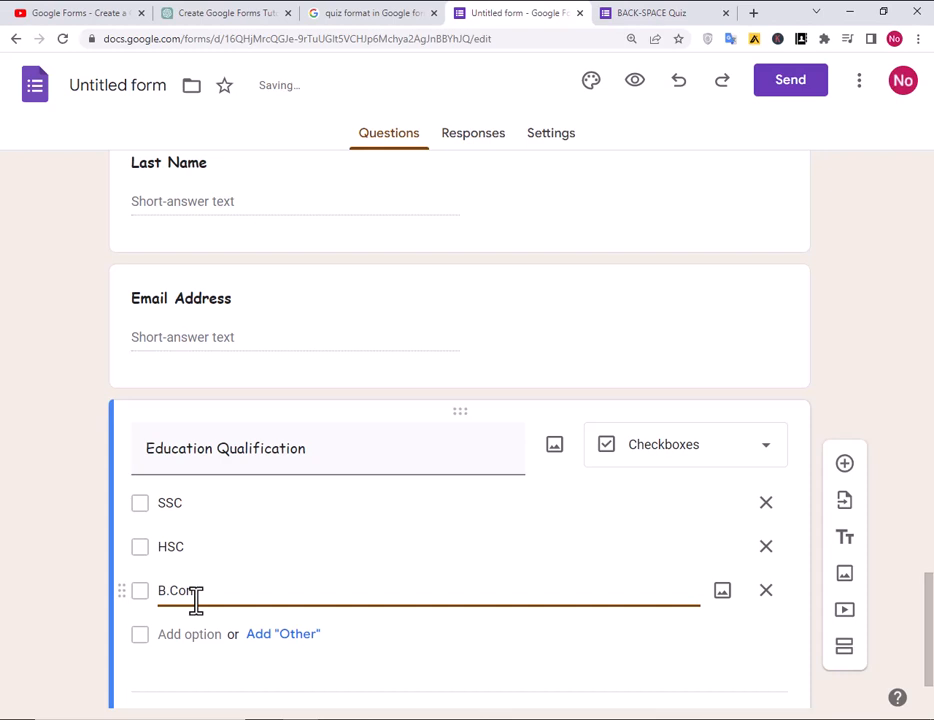
pyautogui.click(186, 634)
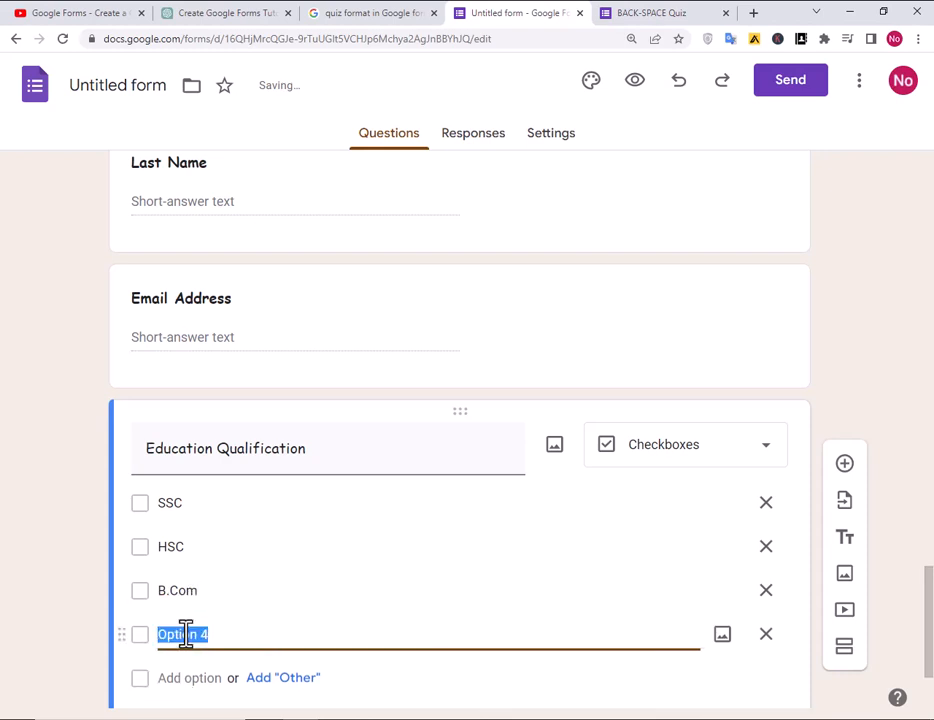
pyautogui.write('M.Com')
pyautogui.scroll(-1, 501, 530)
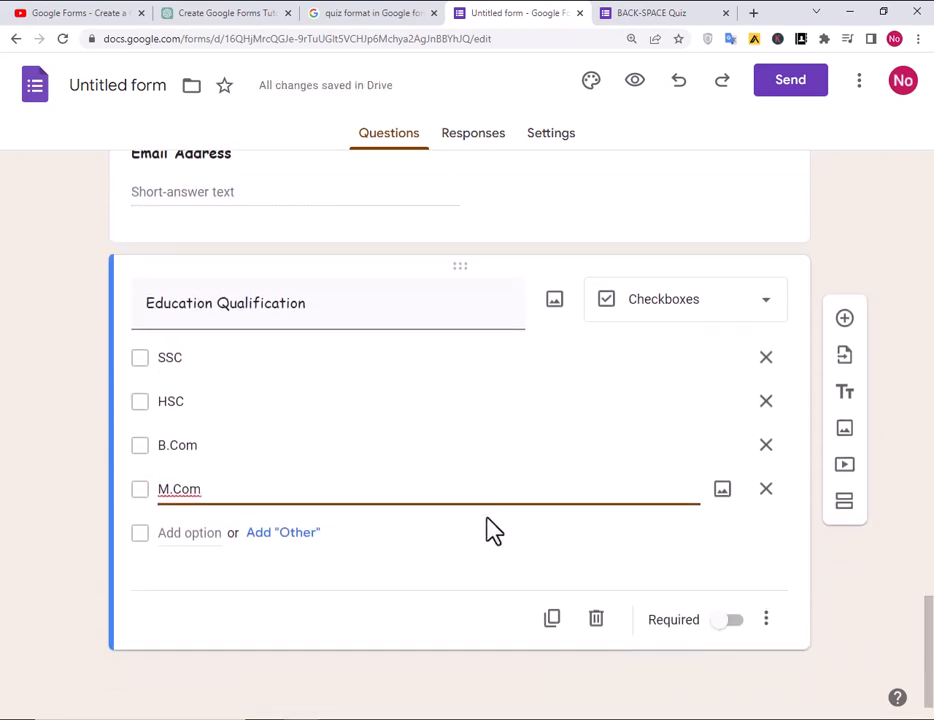
pyautogui.rightClick(188, 493)
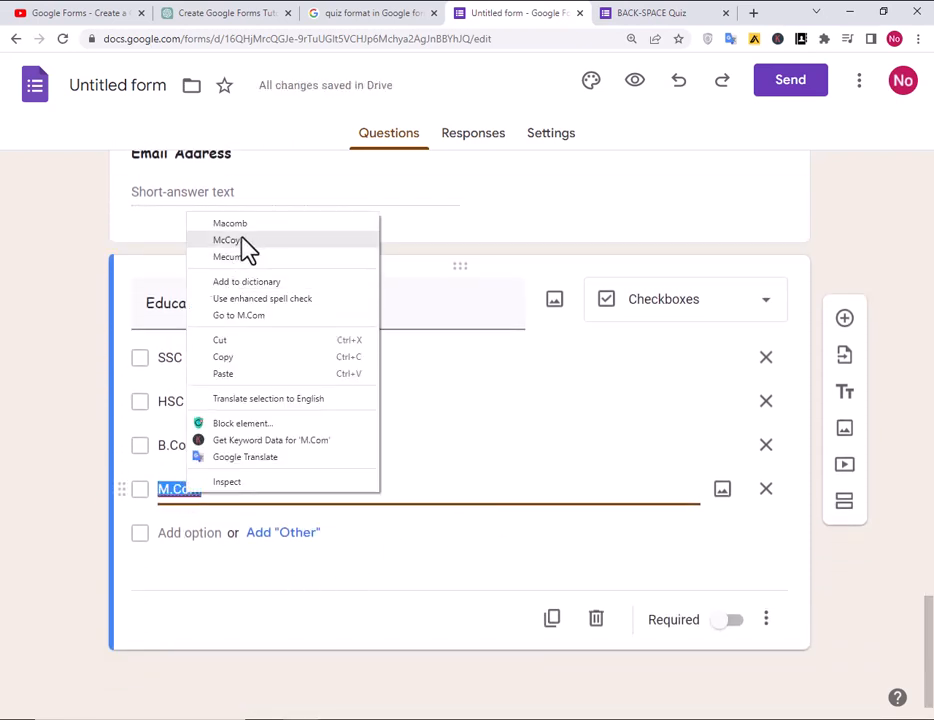
pyautogui.click(444, 467)
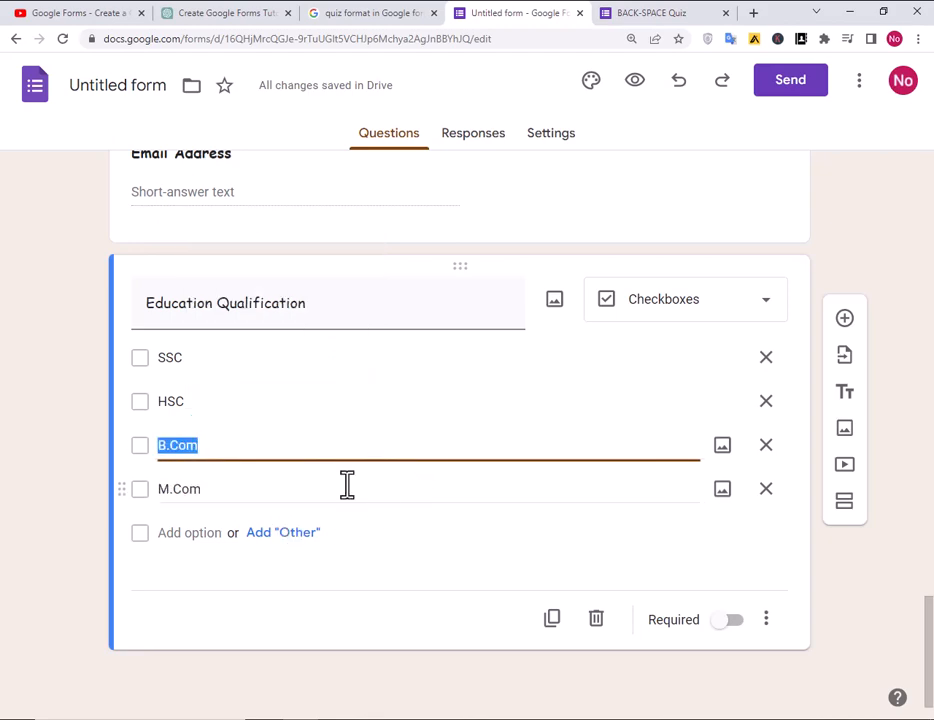
# Preview the form, continue past the quiz questions, and review the Participant Information page.
pyautogui.scroll(2, 341, 521)
pyautogui.scroll(9, 345, 530)
pyautogui.scroll(-5, 344, 525)
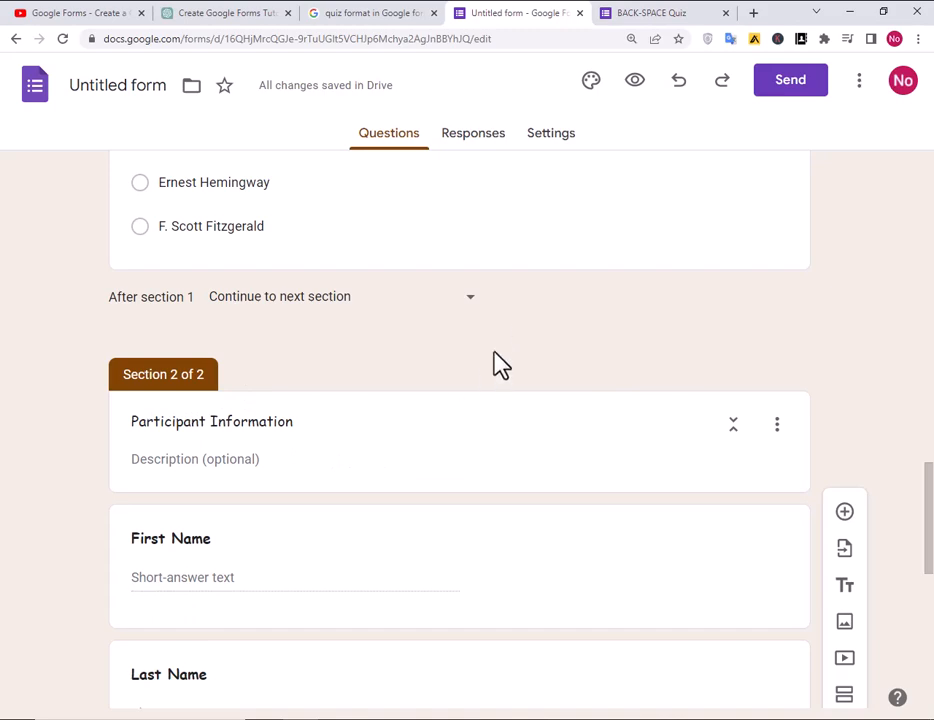
pyautogui.click(634, 83)
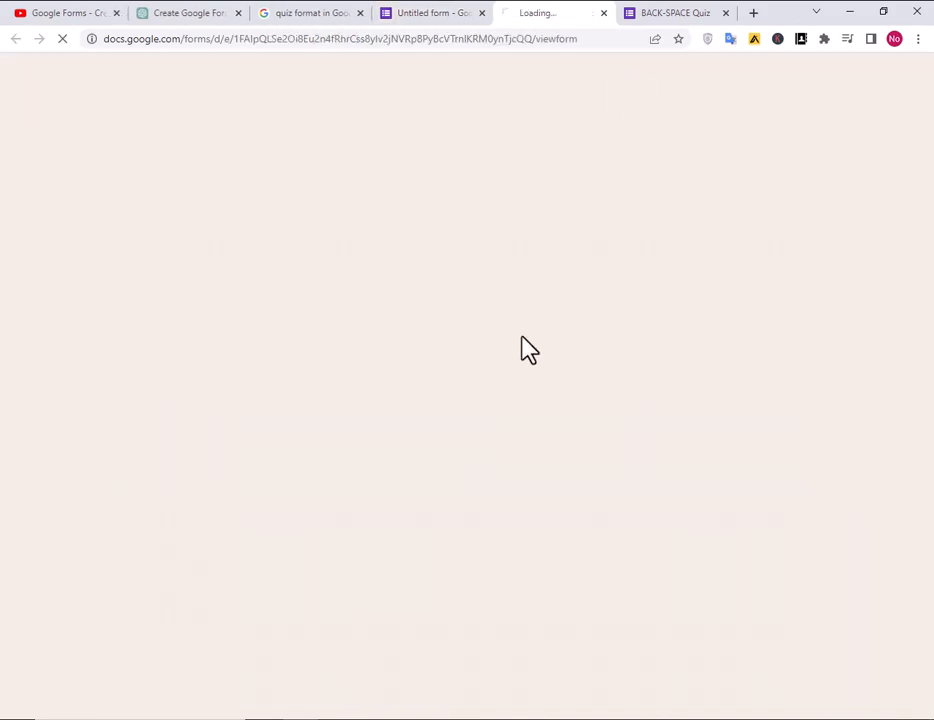
pyautogui.scroll(-11, 465, 425)
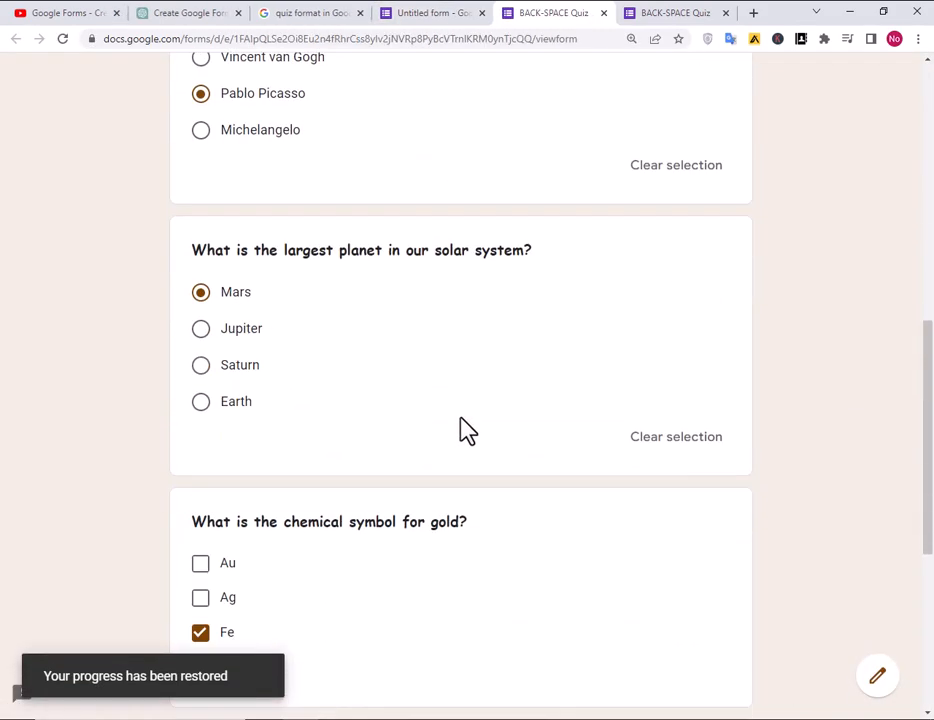
pyautogui.scroll(-1, 467, 430)
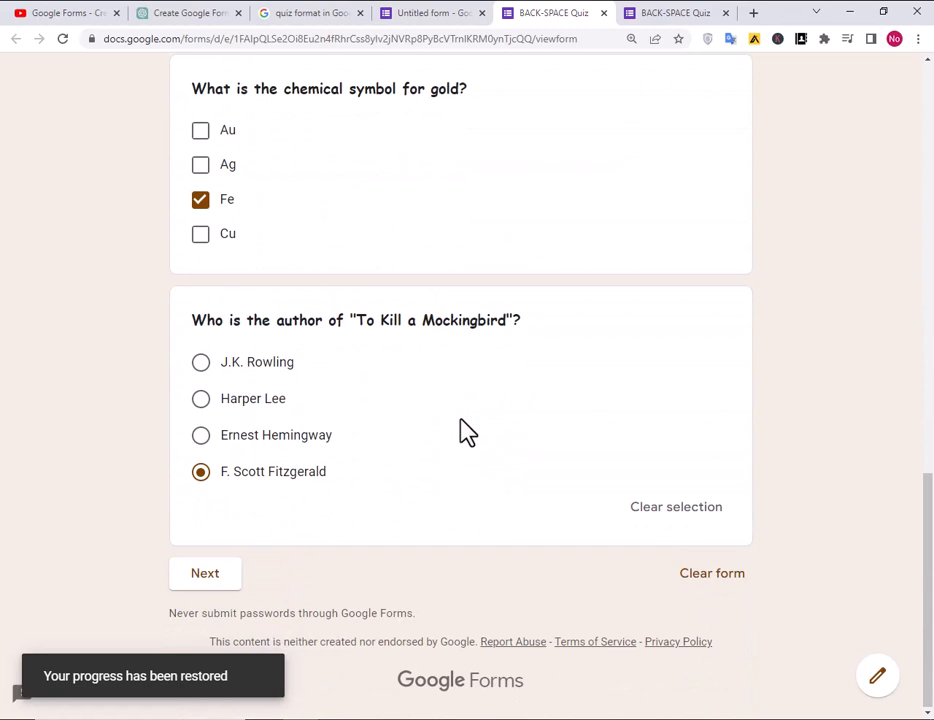
pyautogui.click(210, 578)
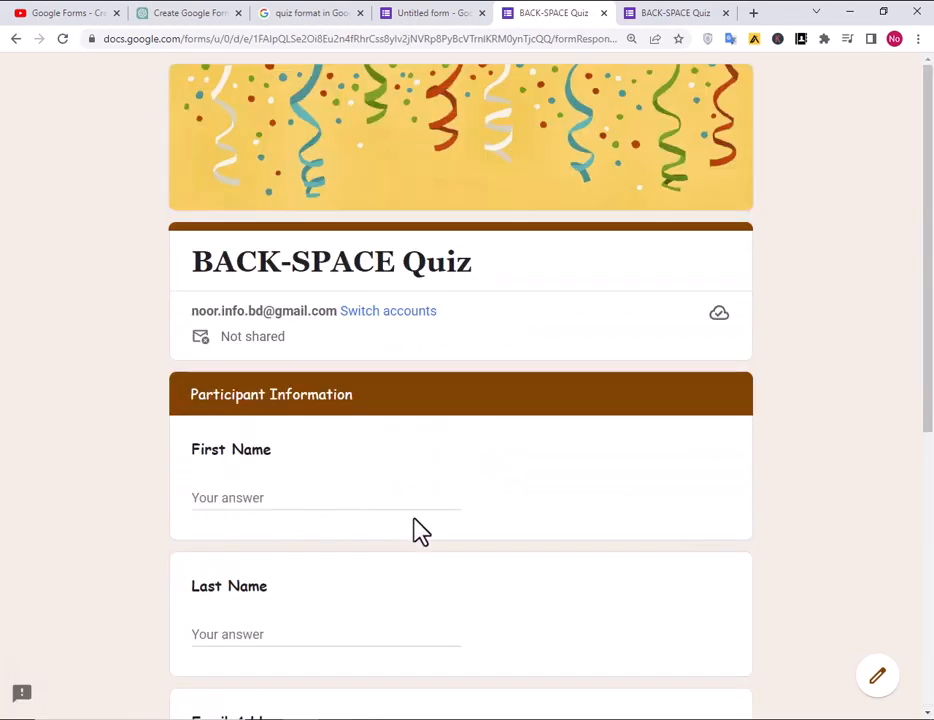
pyautogui.scroll(-2, 420, 530)
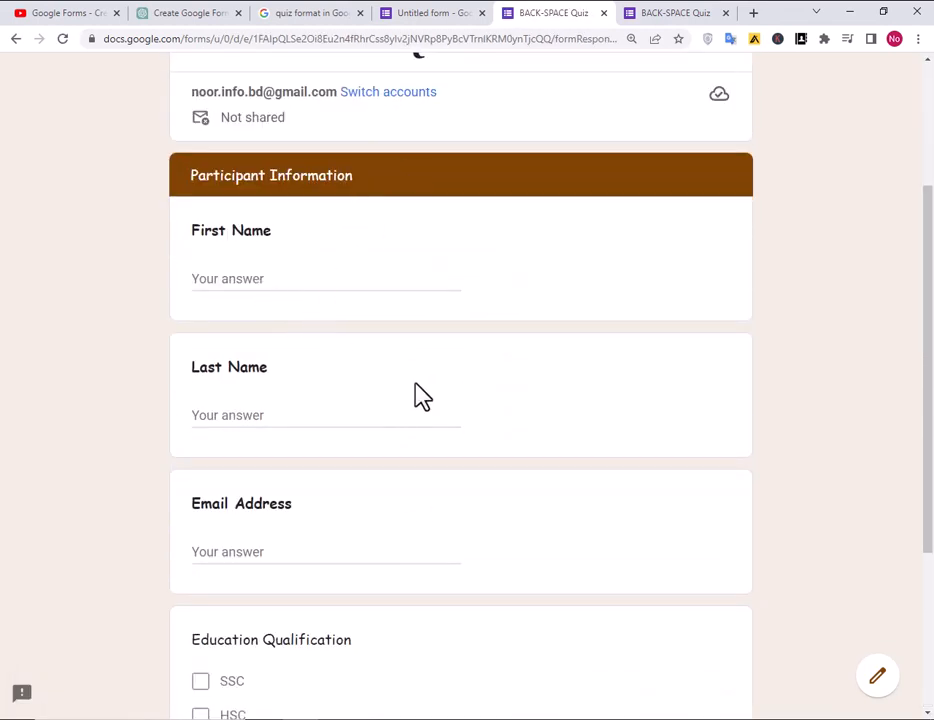
pyautogui.scroll(-3, 420, 396)
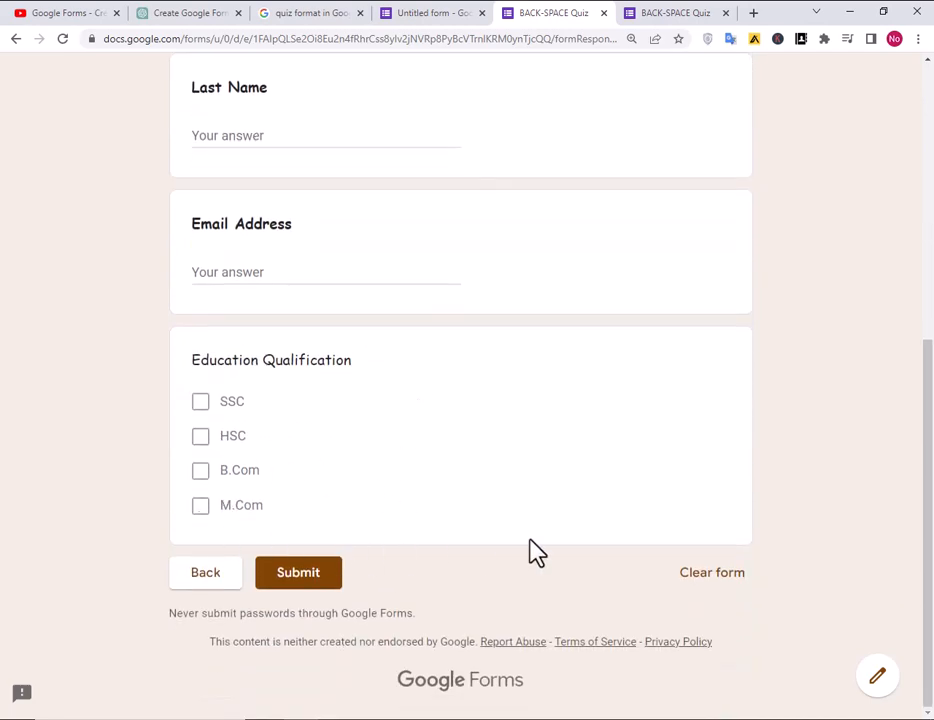
pyautogui.scroll(5, 598, 540)
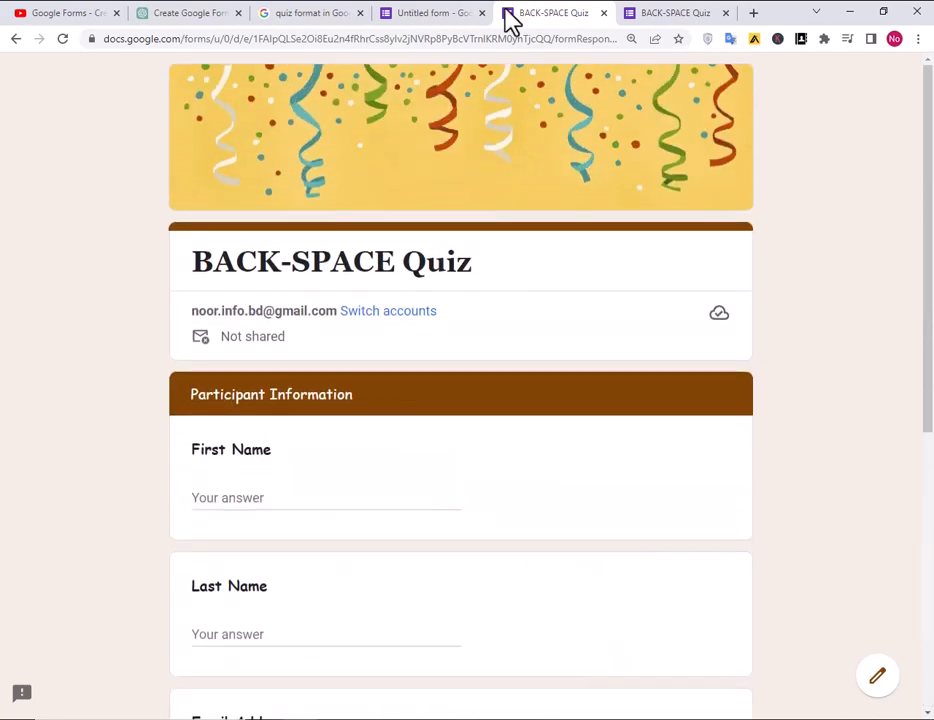
# Return to the form editor and go back to the start of the BACK-SPACE Quiz section.
pyautogui.click(457, 12)
pyautogui.scroll(15, 387, 472)
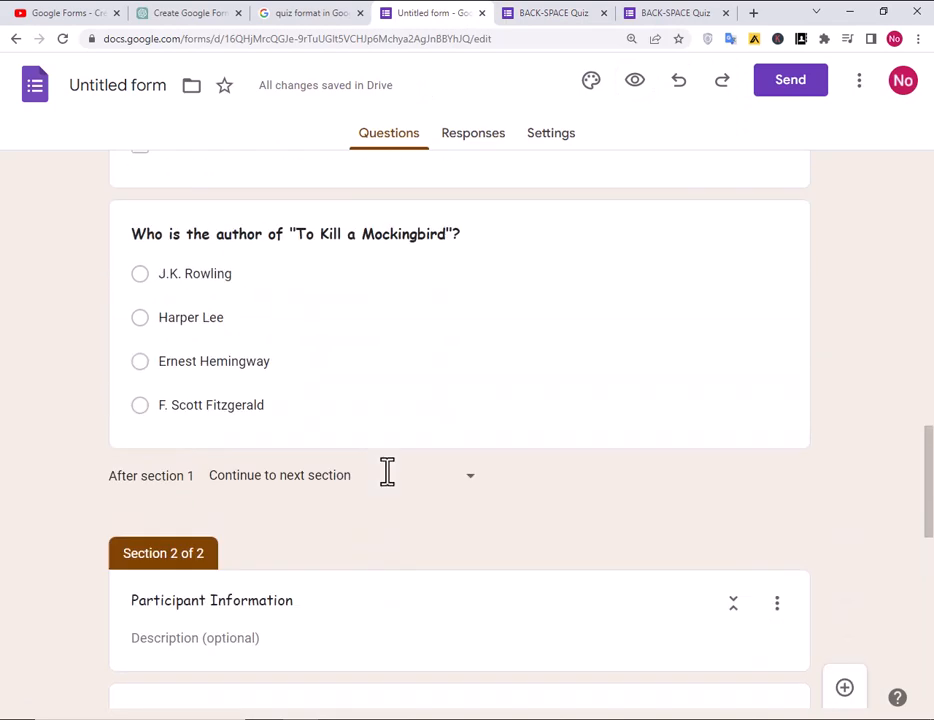
pyautogui.scroll(2, 388, 485)
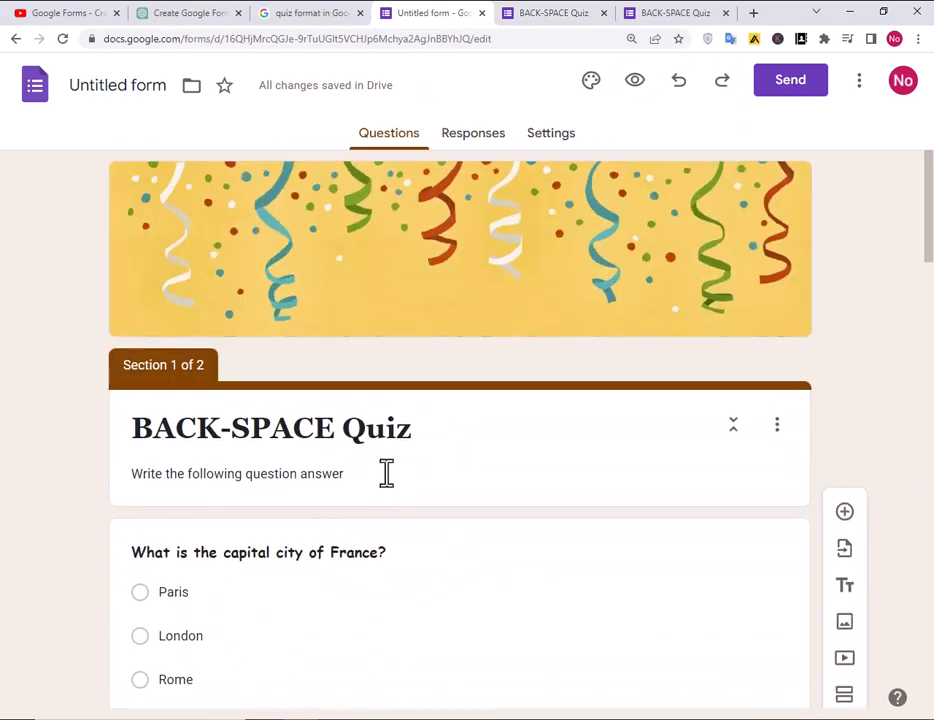